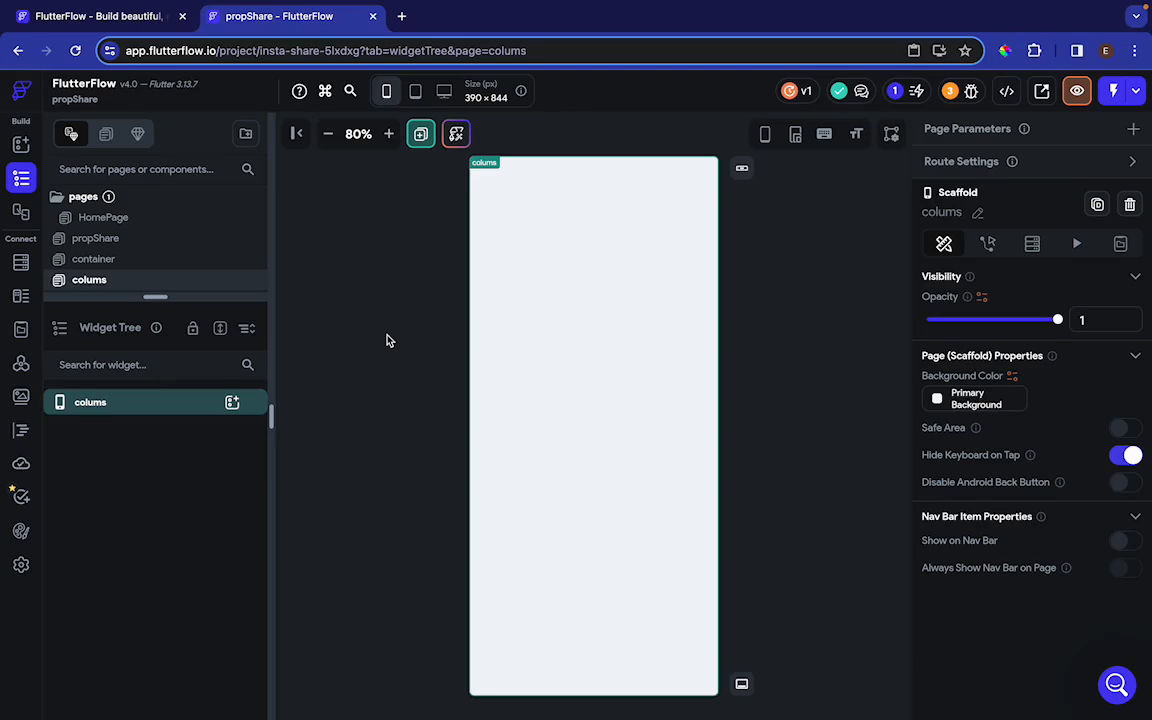
Add a column to the colums page and place a container, an image and a text widget inside it
left_click(232, 402)
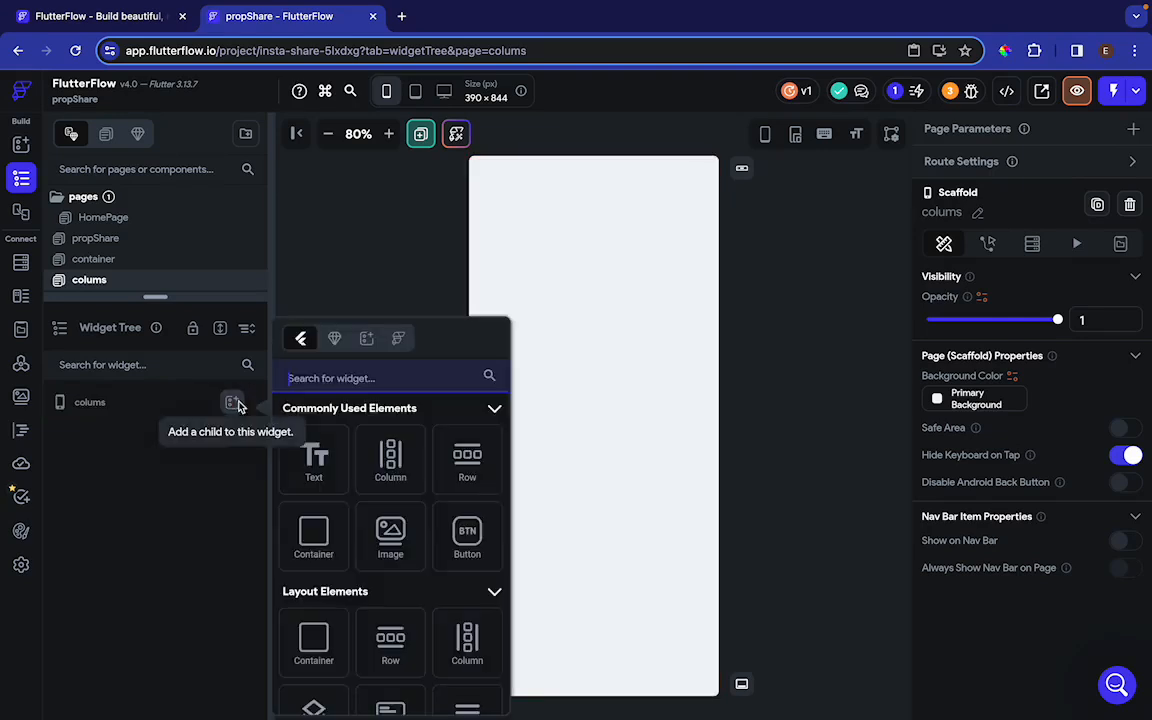
left_click(386, 464)
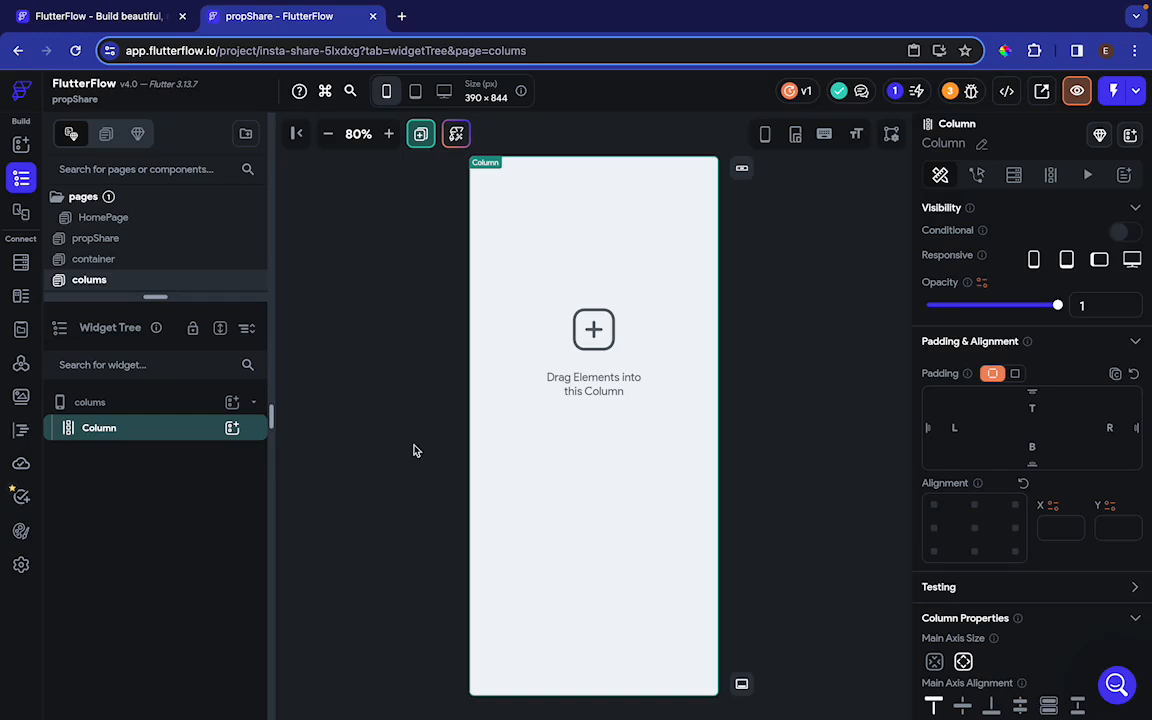
left_click(234, 429)
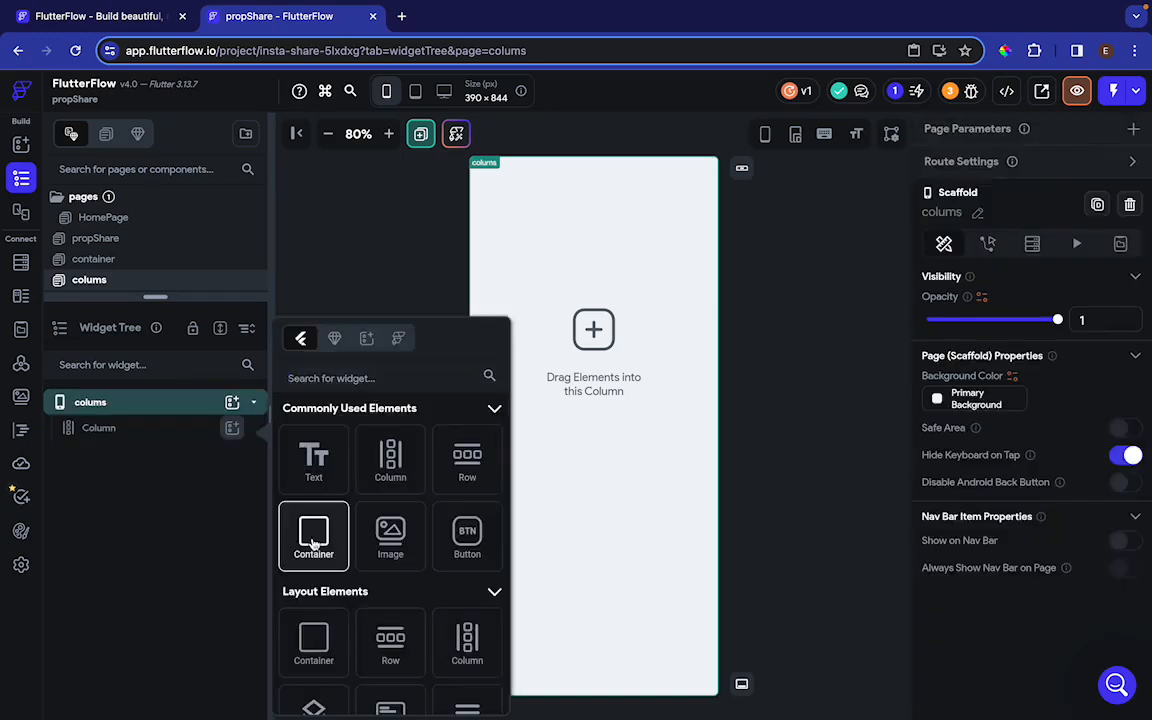
left_click(313, 537)
left_click(232, 429)
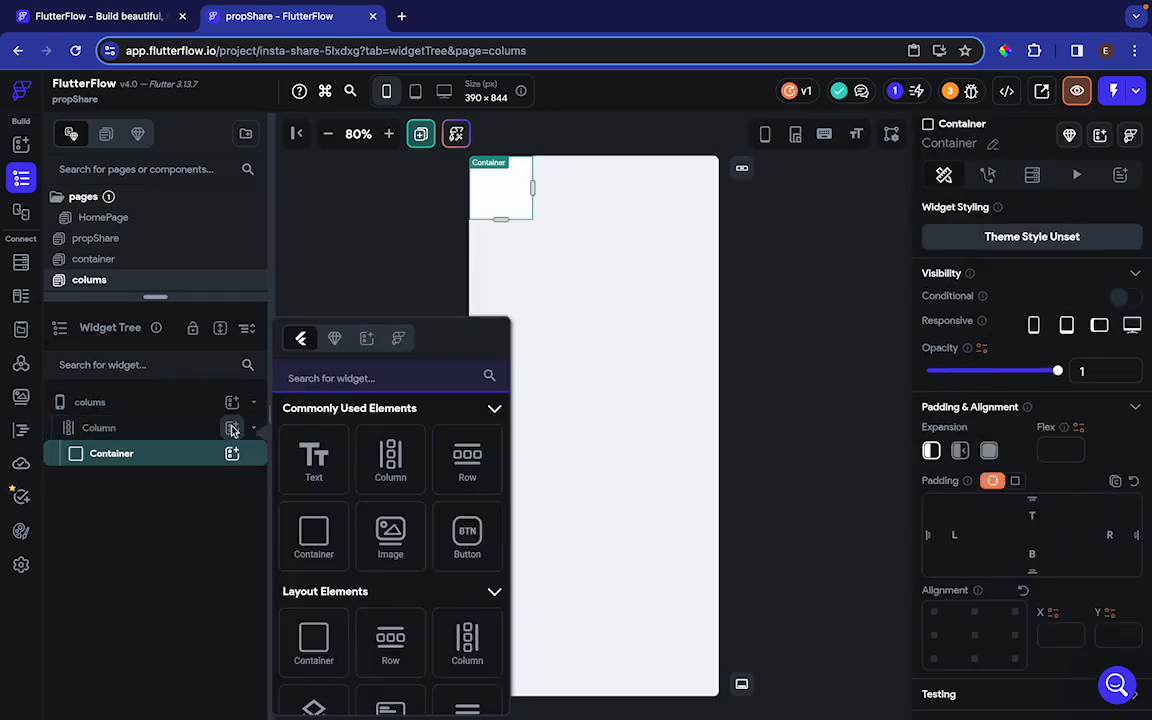
left_click(390, 537)
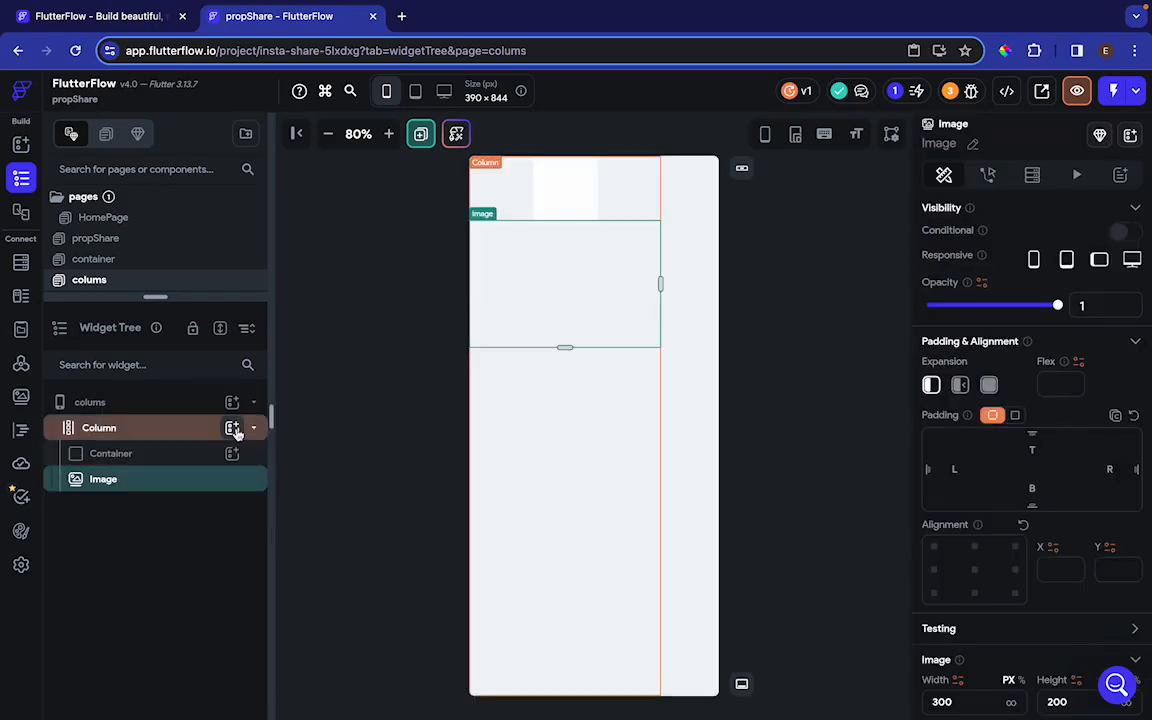
left_click(233, 428)
left_click(314, 461)
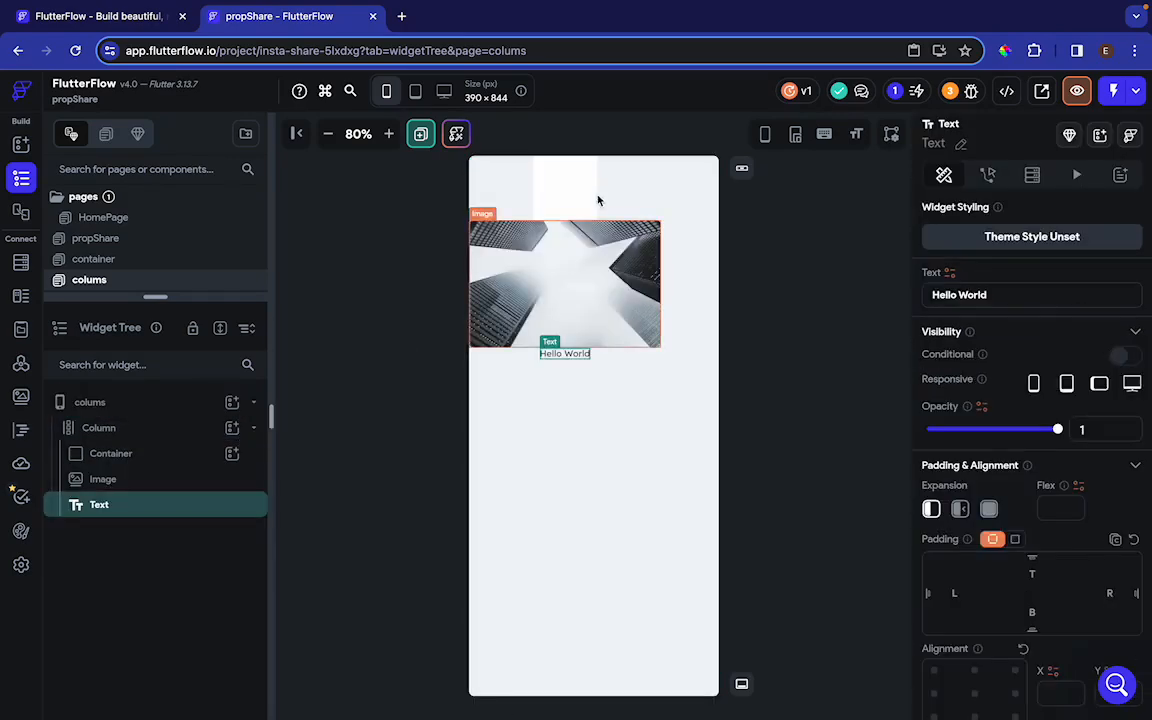
Delete the column together with its container, image and text widgets
left_click(530, 188)
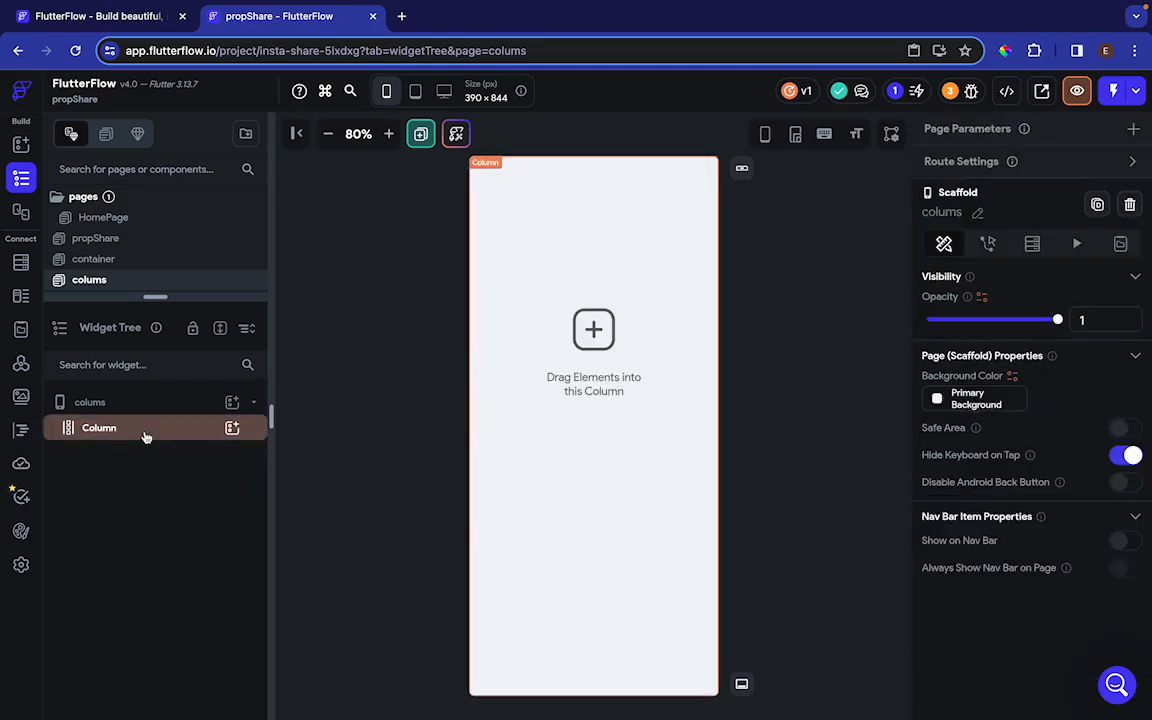
left_click(145, 433)
key("Delete")
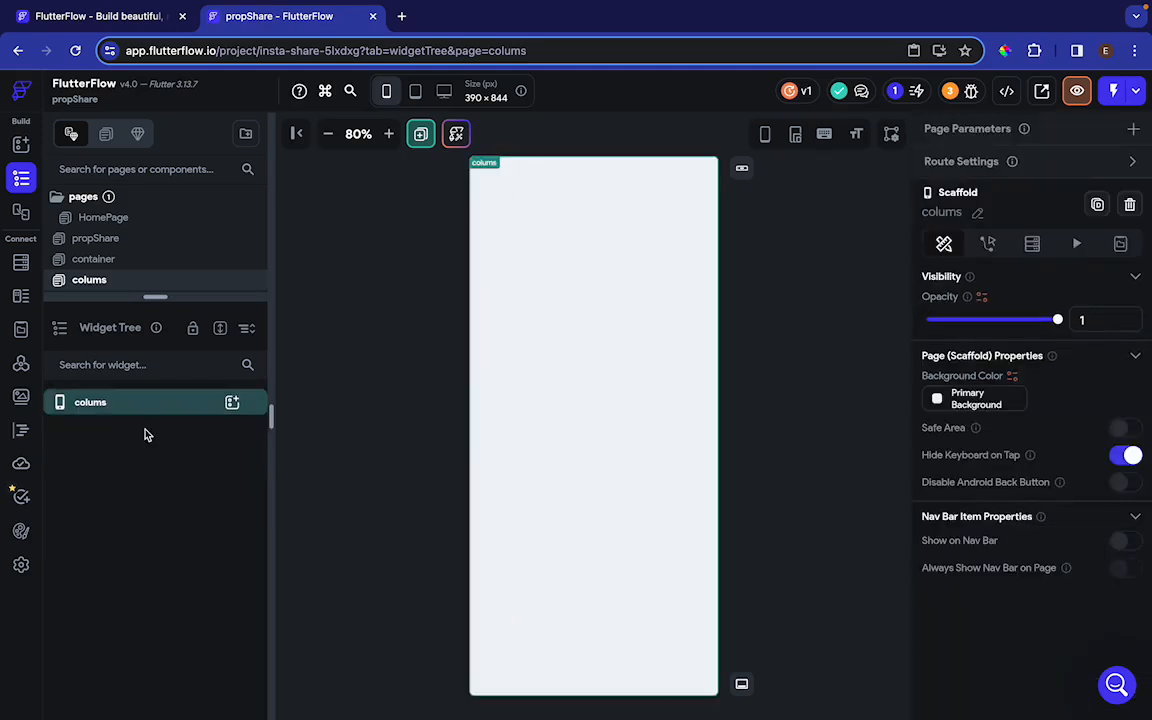
Add an empty column to the colums page and choose Start as its main axis alignment
left_click(232, 401)
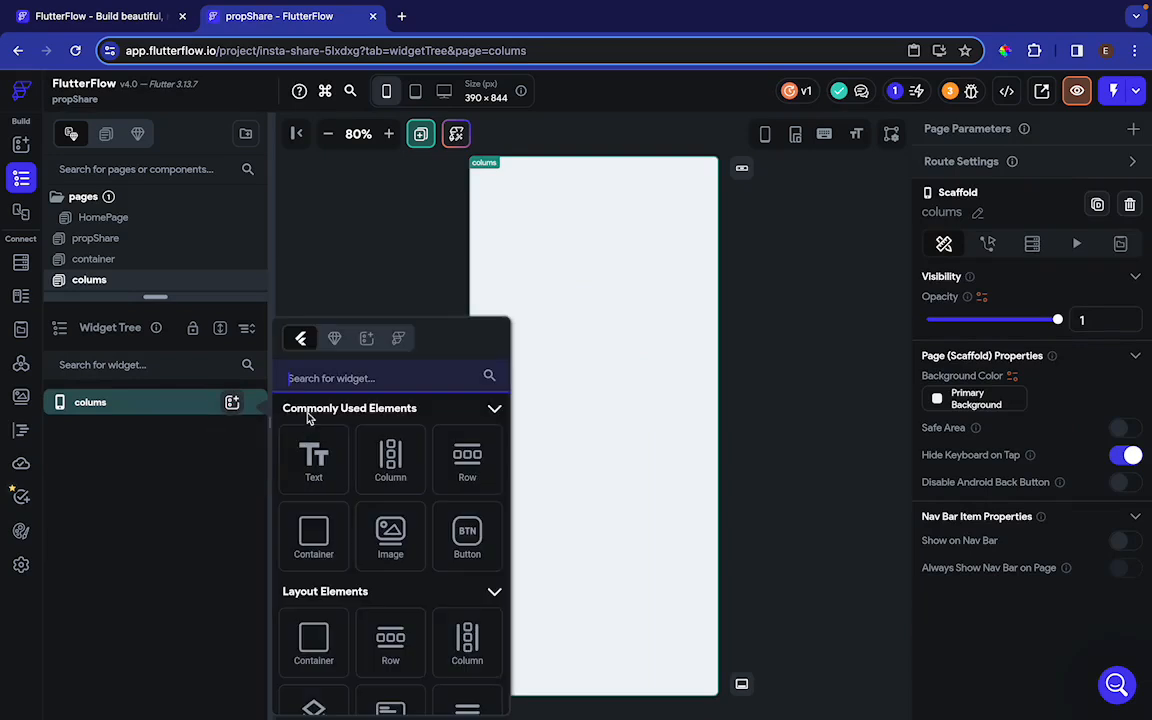
left_click(390, 460)
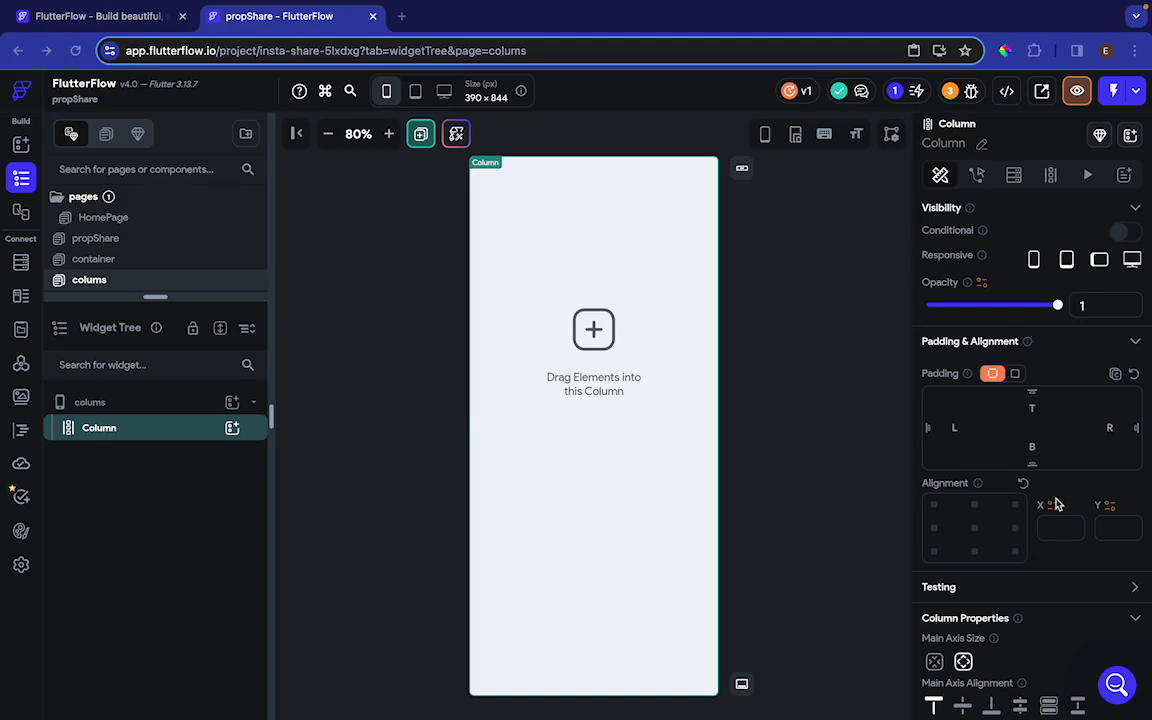
scroll(1055, 503, "down", 2)
scroll(1055, 503, "down", 2)
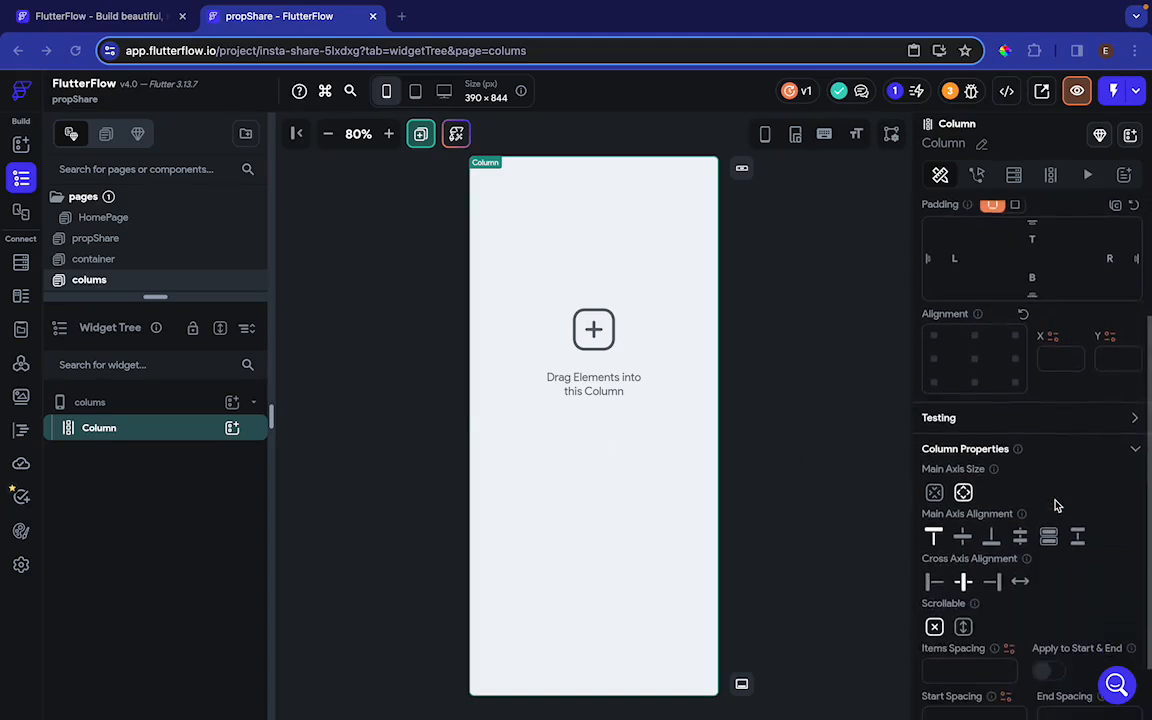
left_click(932, 534)
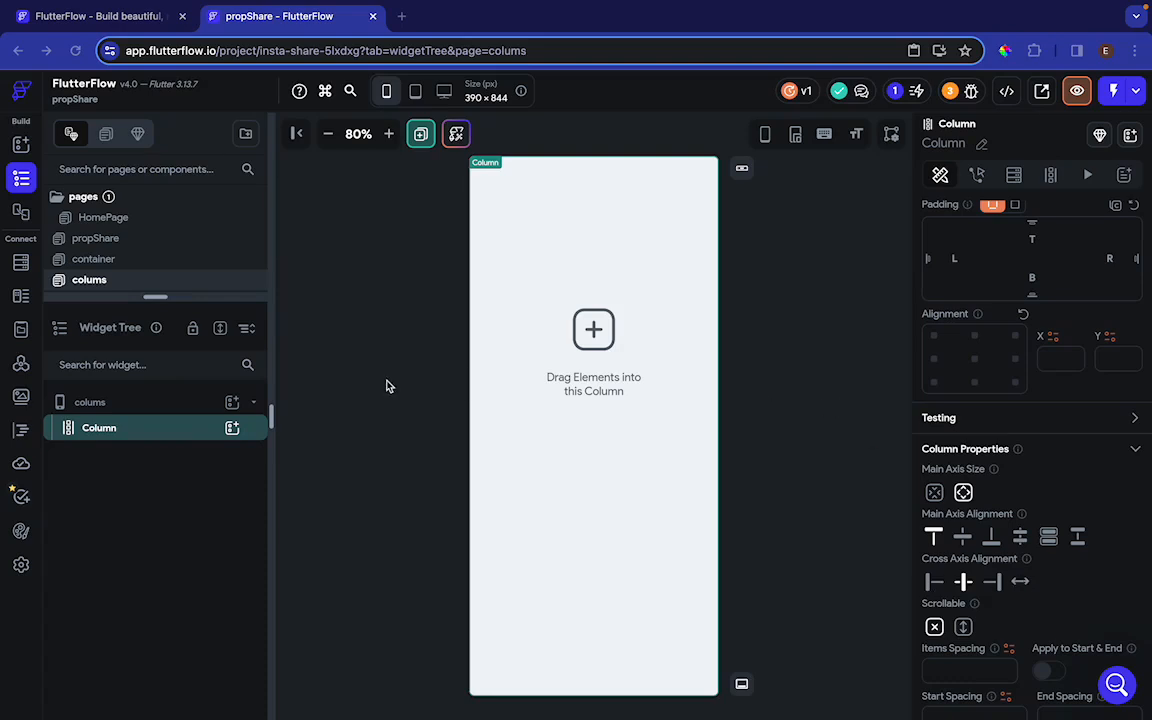
Try a row inside the column and delete that row again
left_click(232, 428)
left_click(467, 460)
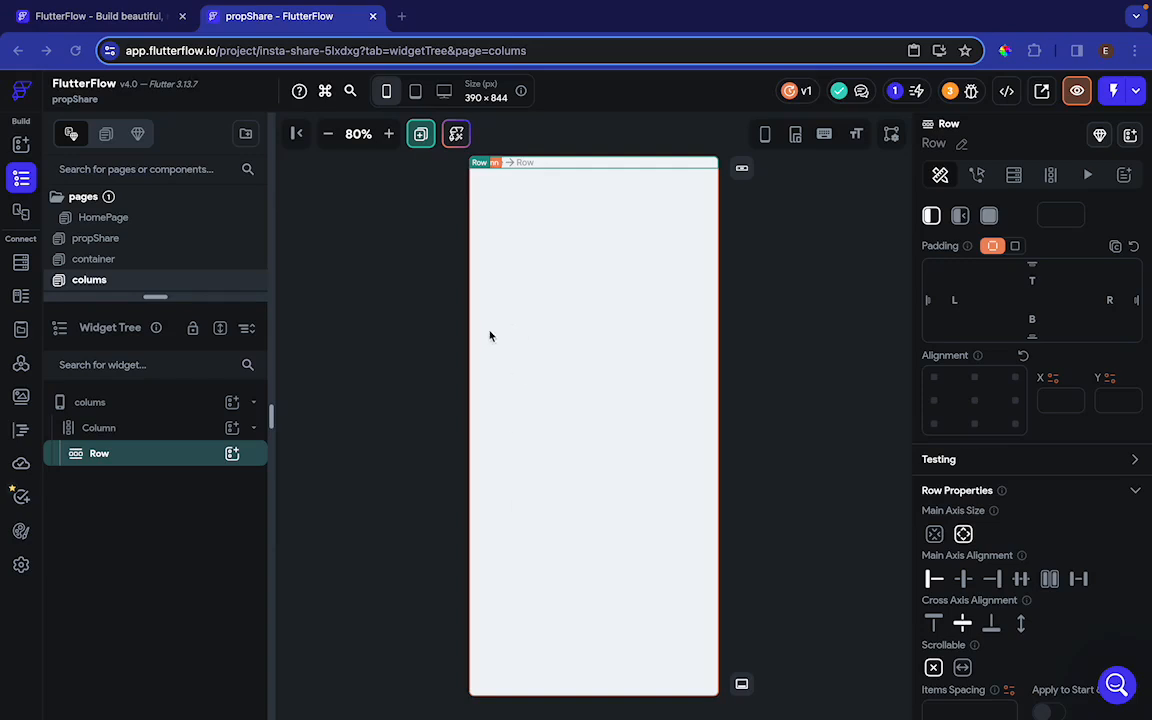
key("Delete")
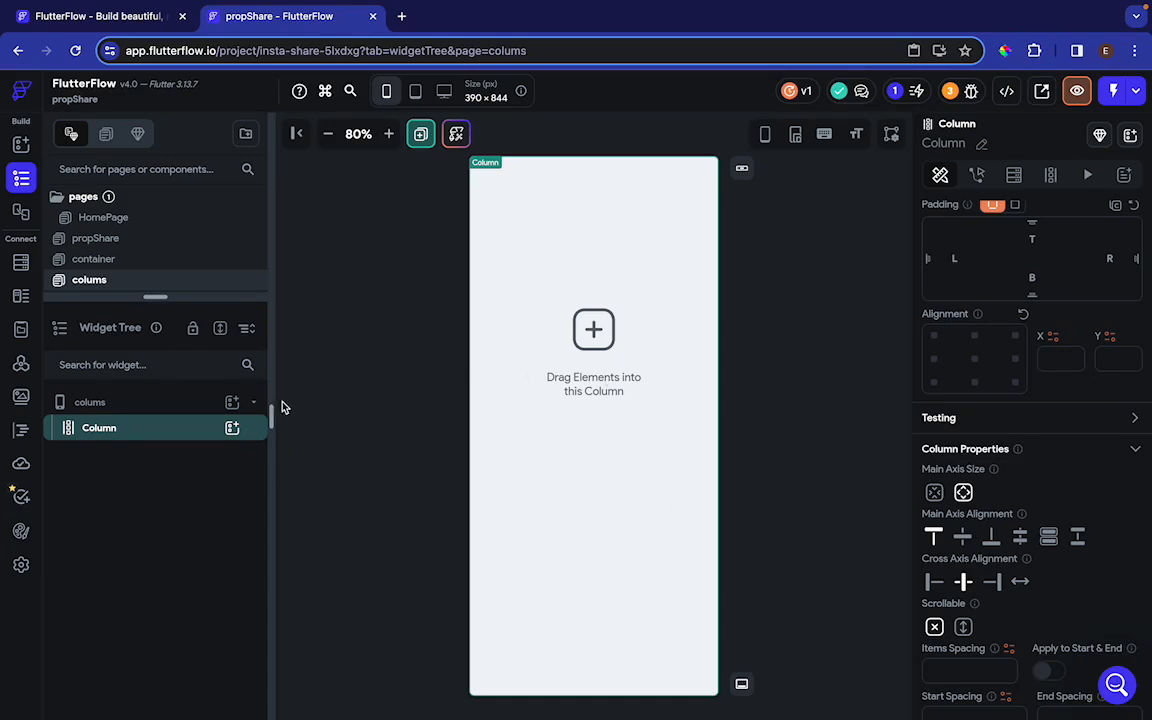
Add a container inside the column and set its fill color to Primary
left_click(232, 428)
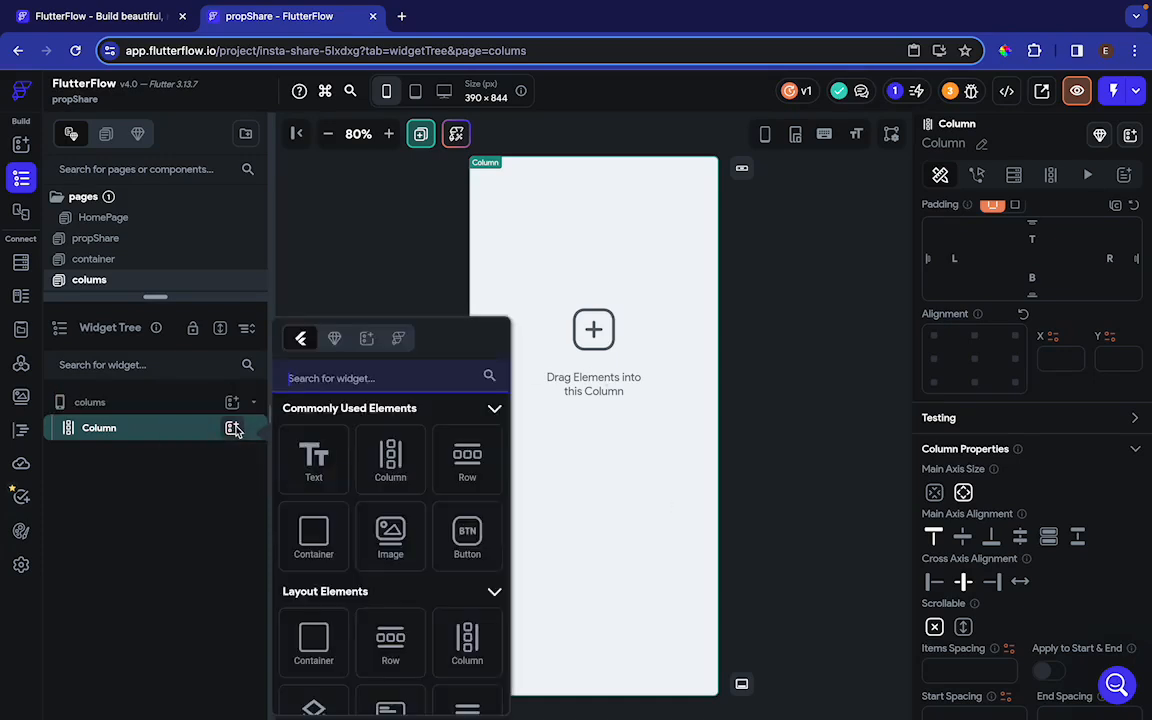
left_click(313, 537)
scroll(1007, 483, "down", 3)
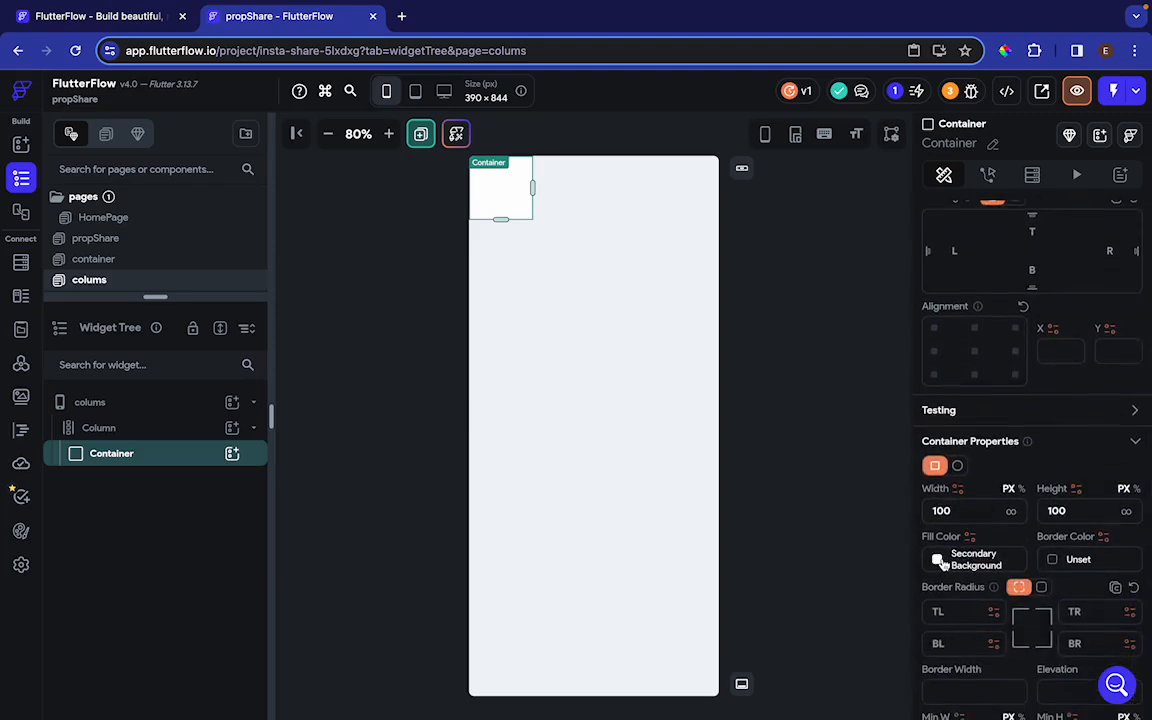
left_click(944, 564)
left_click(434, 378)
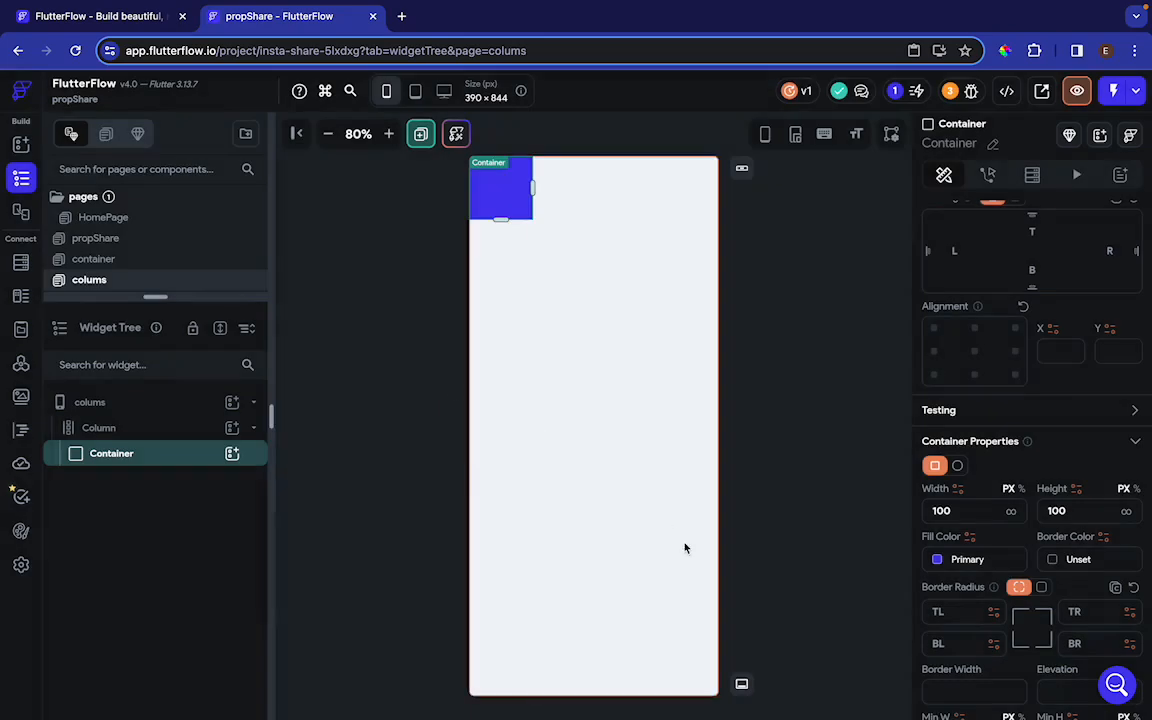
Try the maximum and minimum main axis sizes and the End main axis alignment on the column
left_click(506, 303)
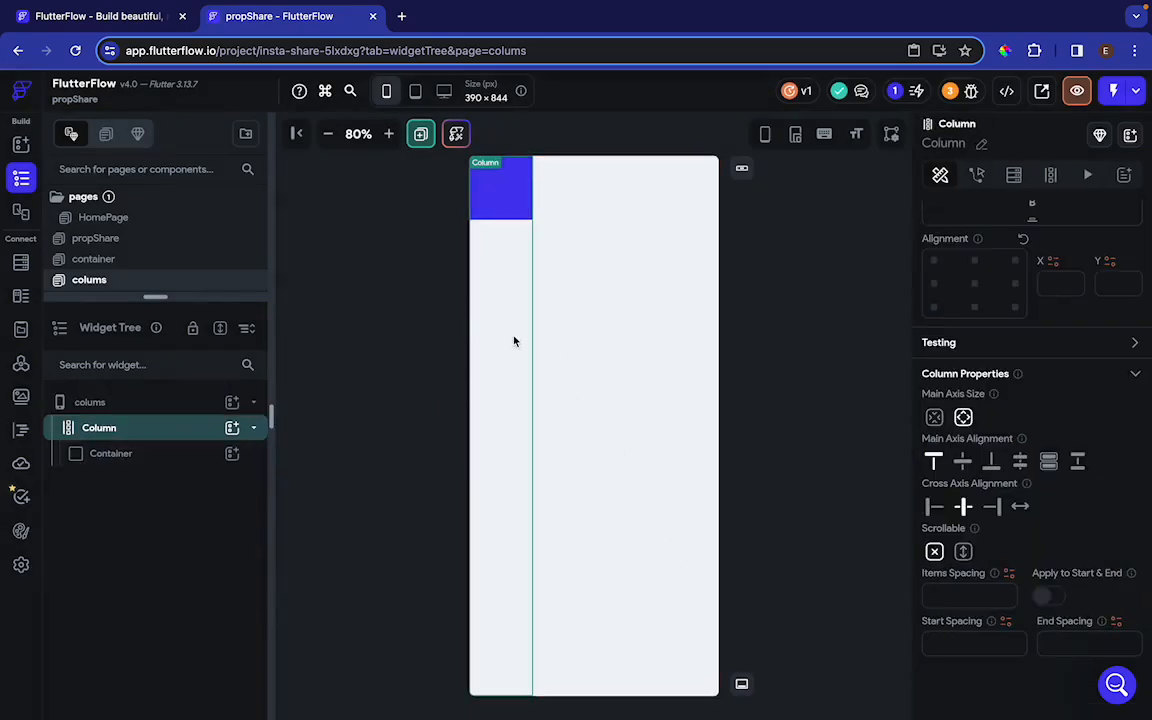
left_click(963, 418)
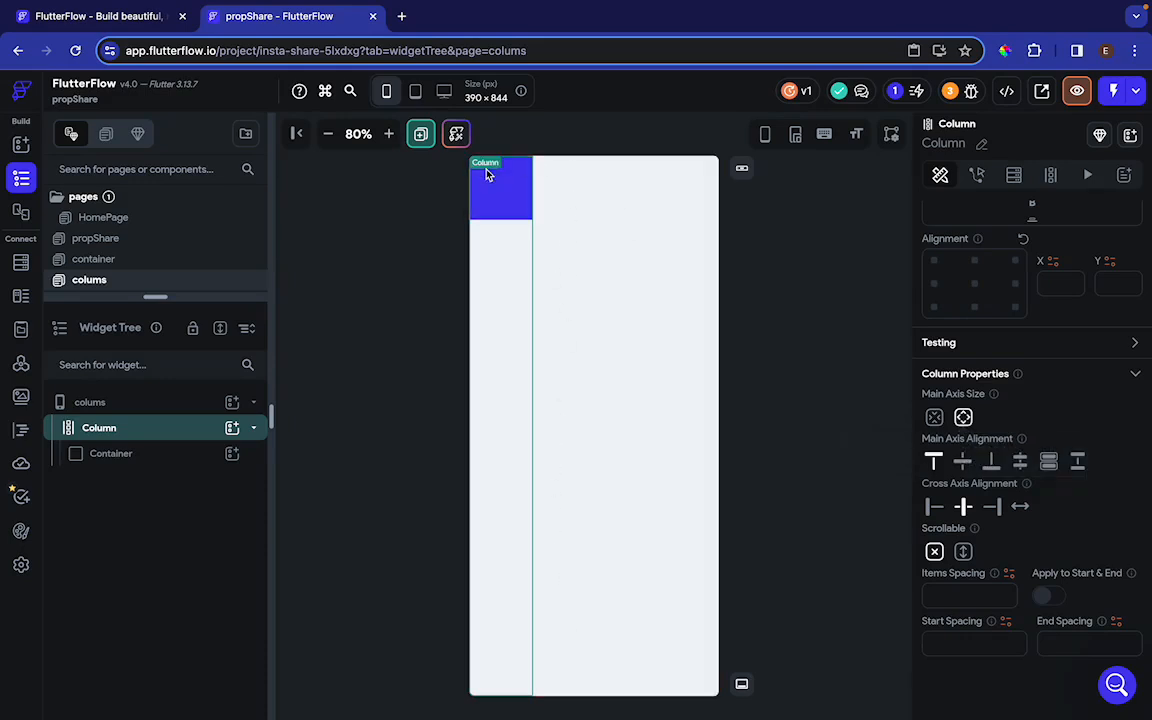
left_click(934, 418)
left_click(988, 463)
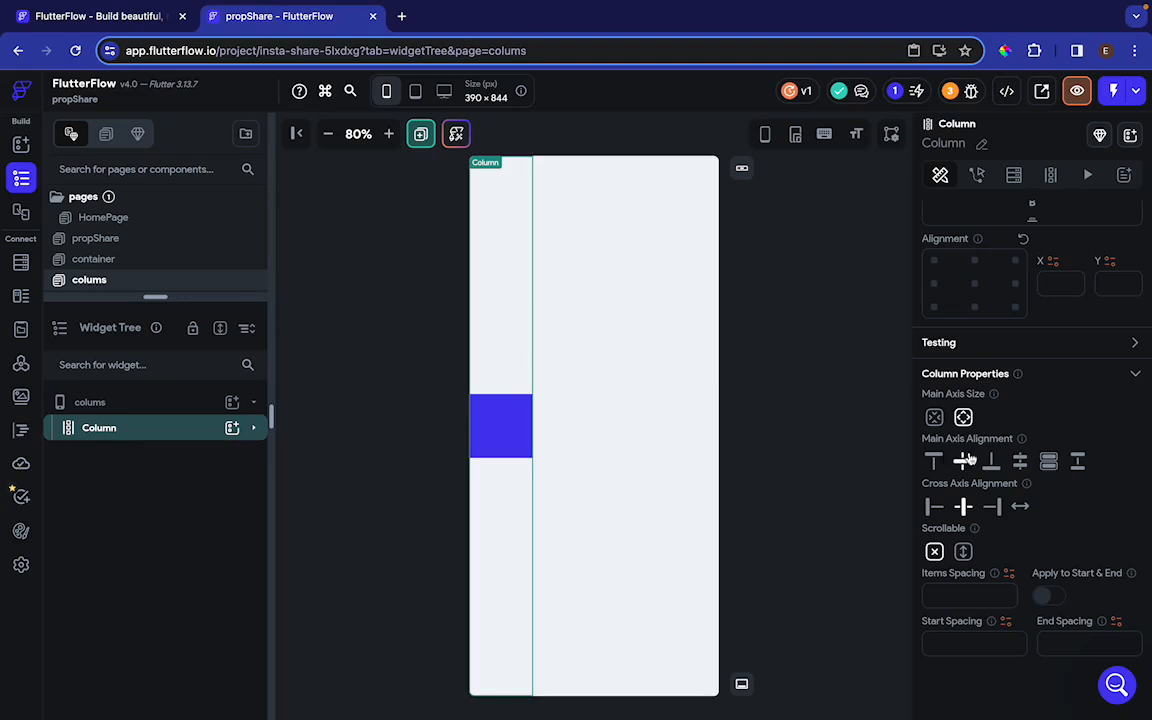
Set the column's main axis alignment to Space Evenly and duplicate the blue container
left_click(1021, 463)
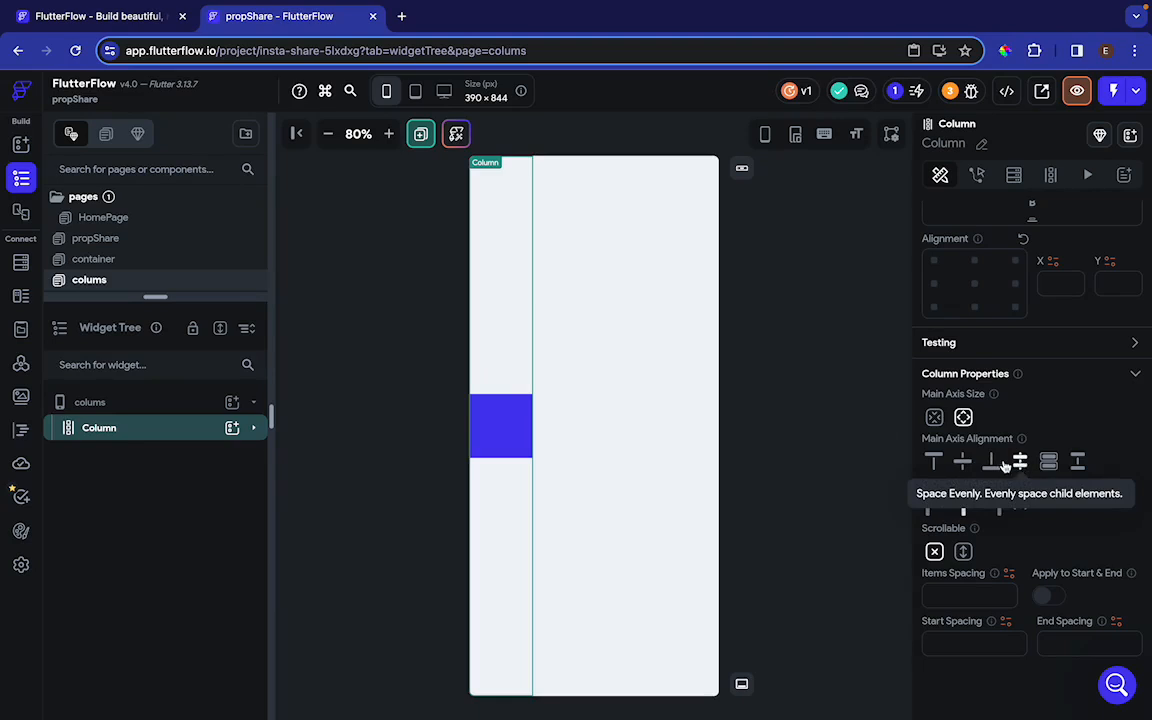
left_click(498, 437)
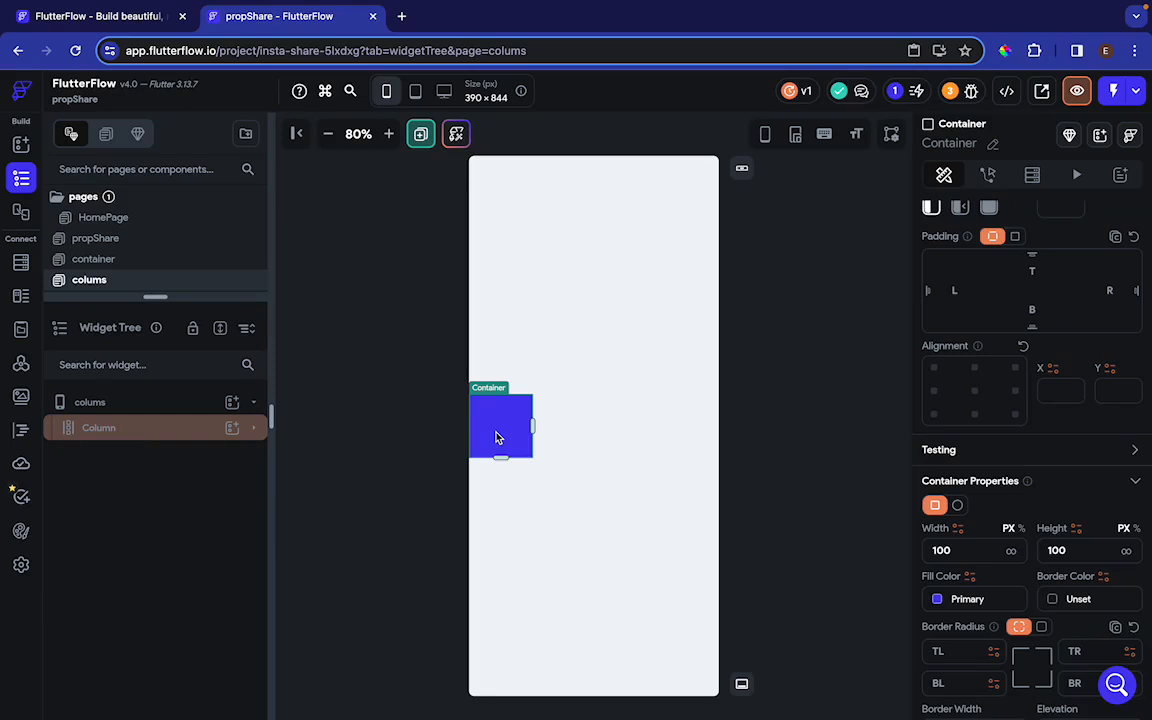
key("ctrl+d")
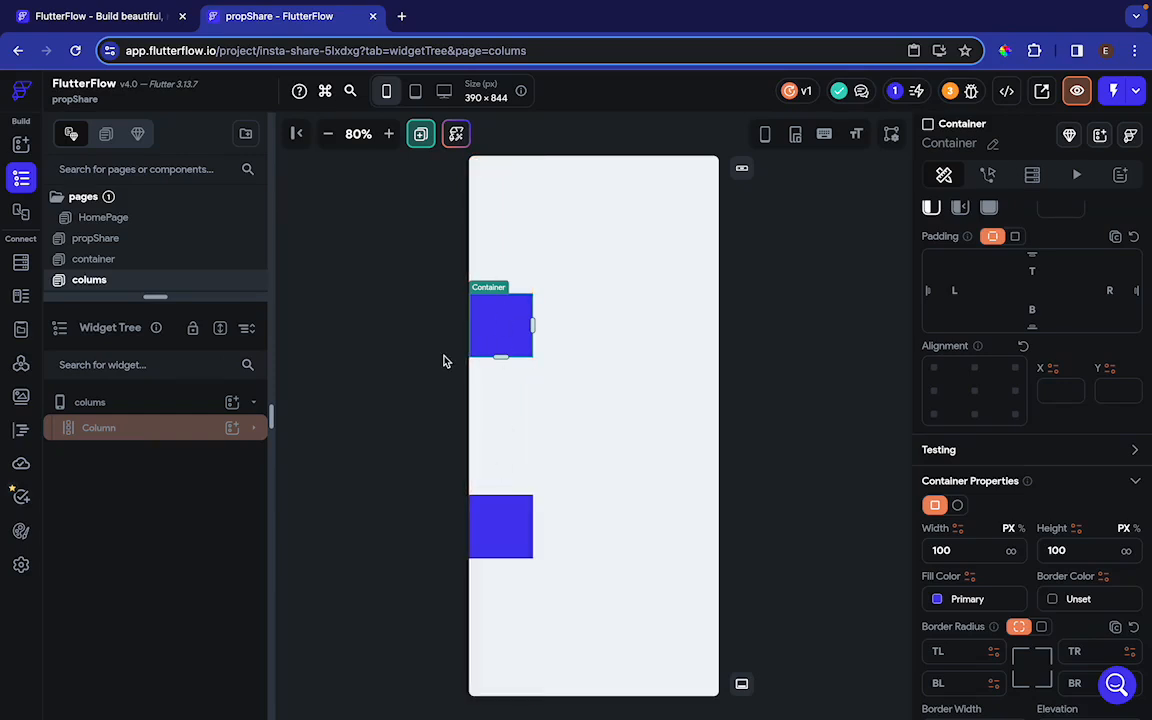
Compare Space Around with Space Evenly as the column's main axis alignment, ending on Space Evenly
left_click(501, 458)
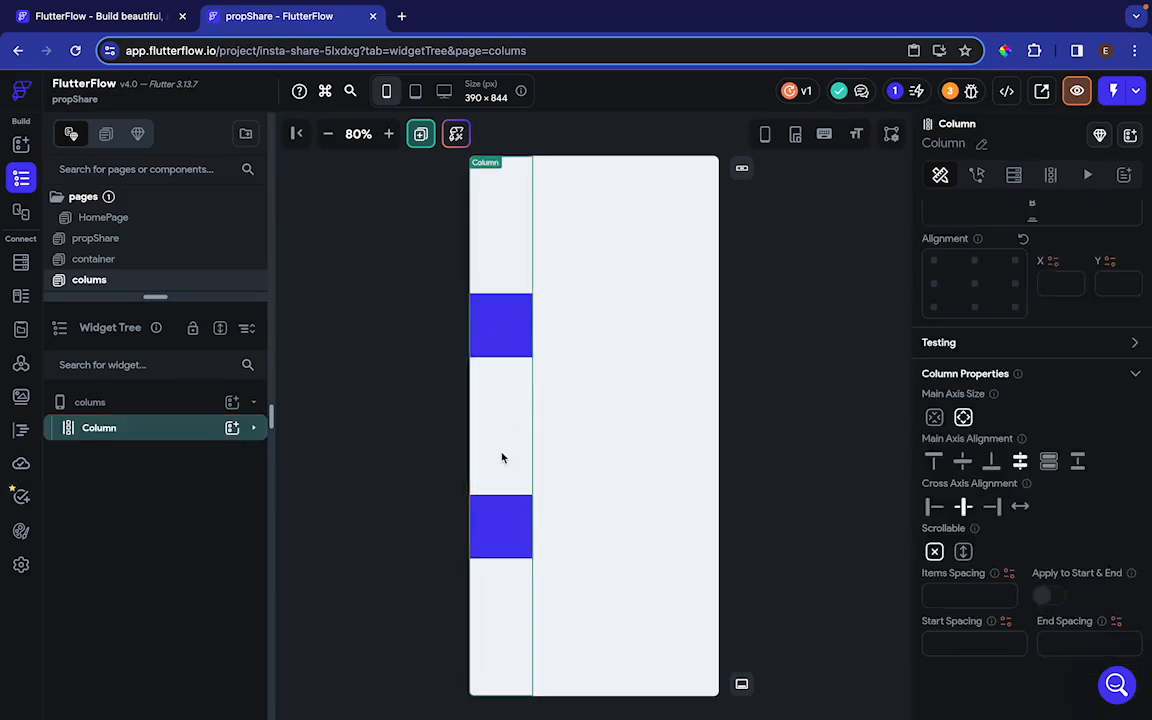
left_click(1048, 461)
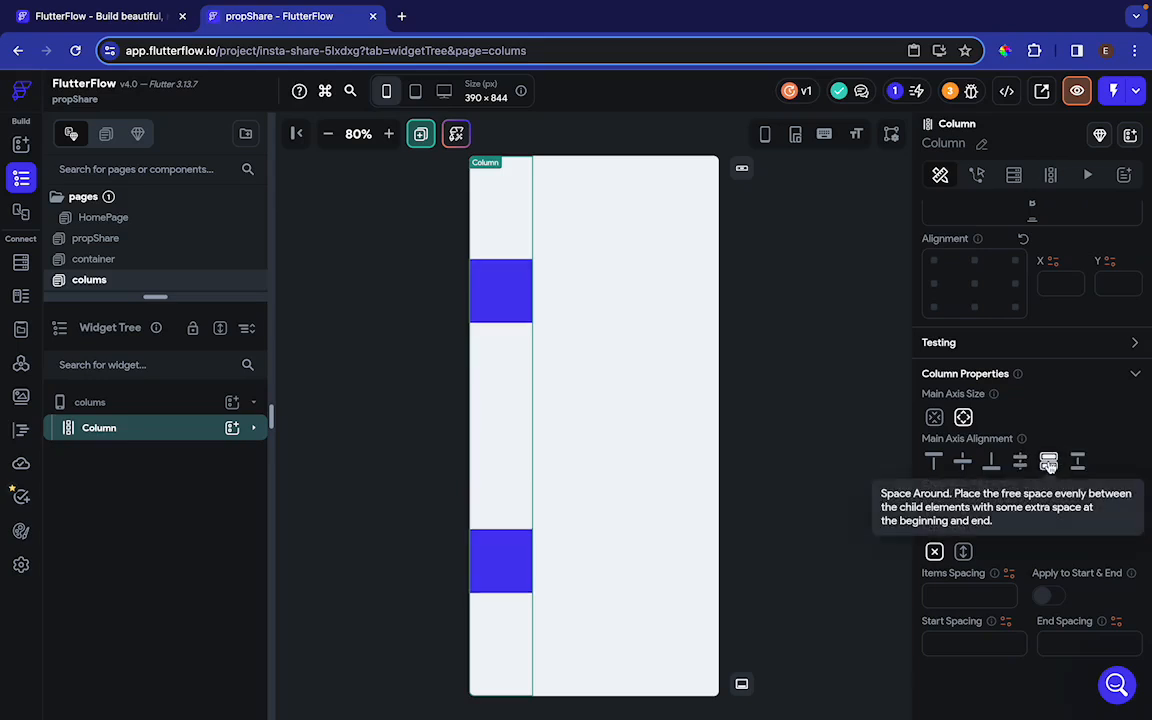
left_click(1020, 461)
left_click(1048, 461)
left_click(1020, 461)
Add a third container to the column and set its fill color to Primary
left_click(232, 428)
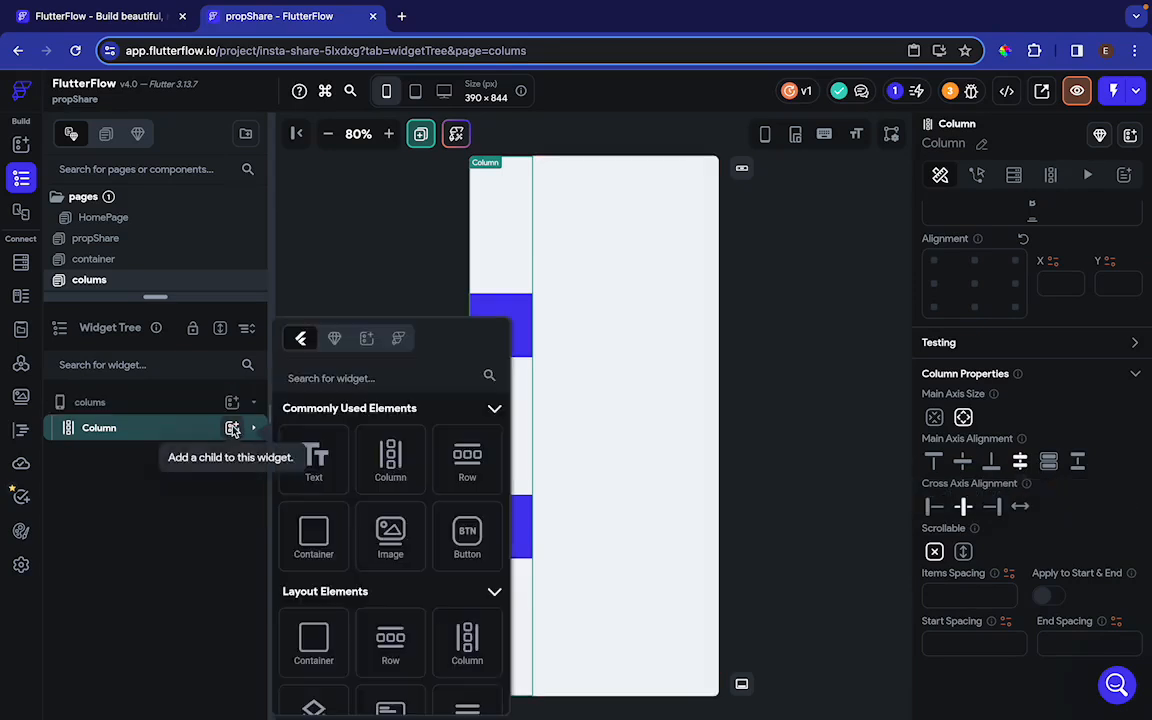
left_click(300, 538)
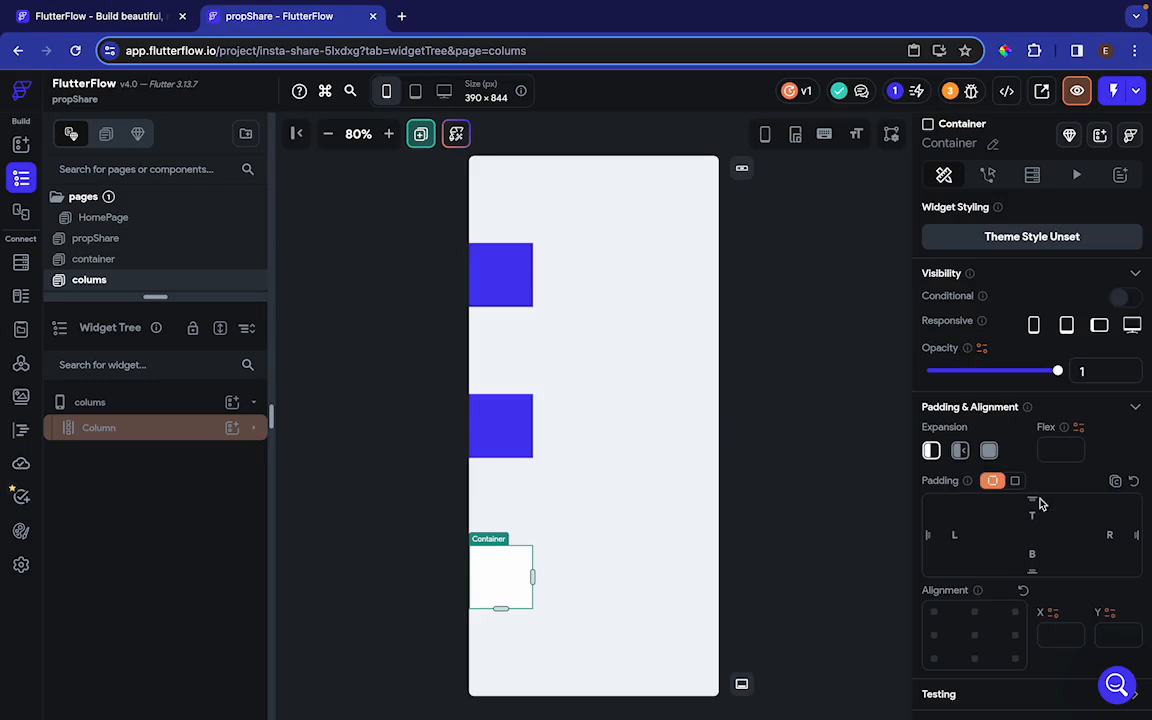
scroll(1038, 500, "down", 5)
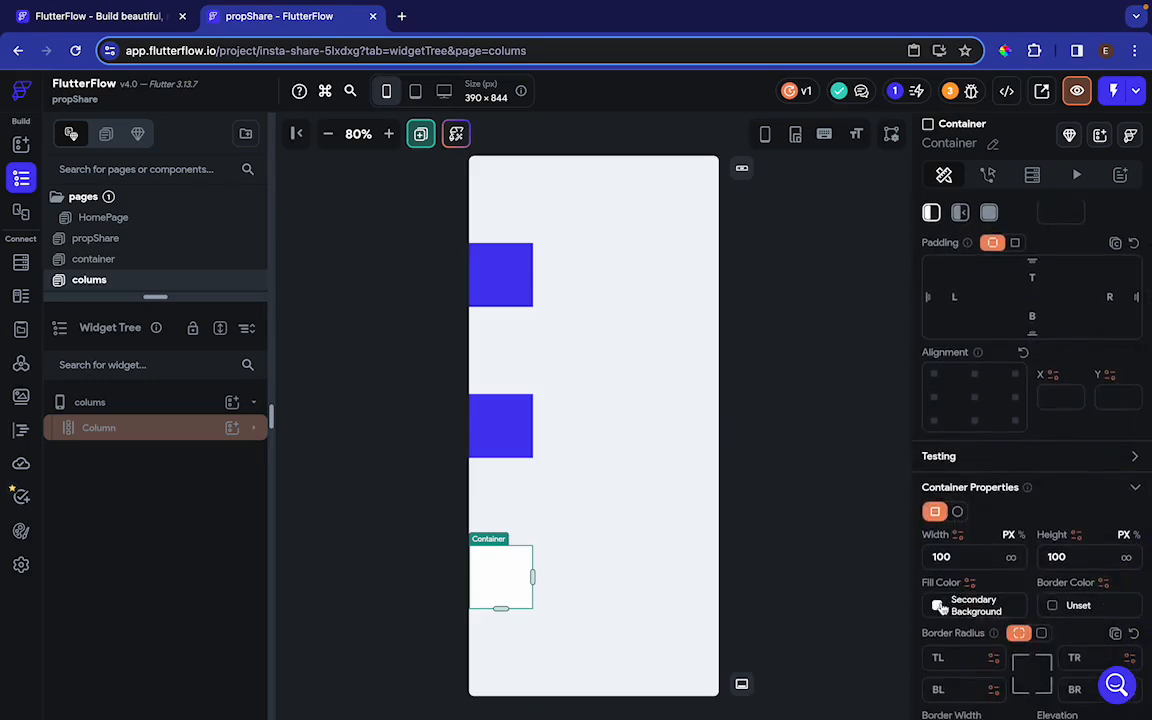
left_click(938, 605)
left_click(386, 378)
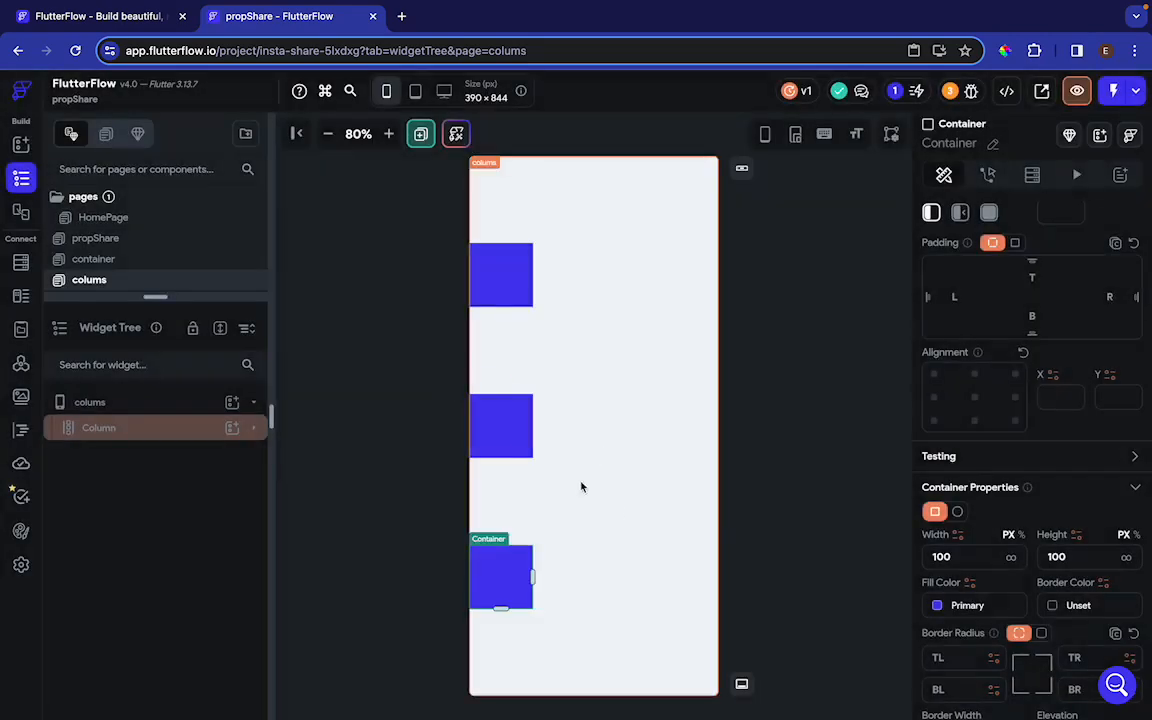
Set the column's main axis alignment to Space Between and try End and Start cross axis alignment before returning to Center
left_click(517, 501)
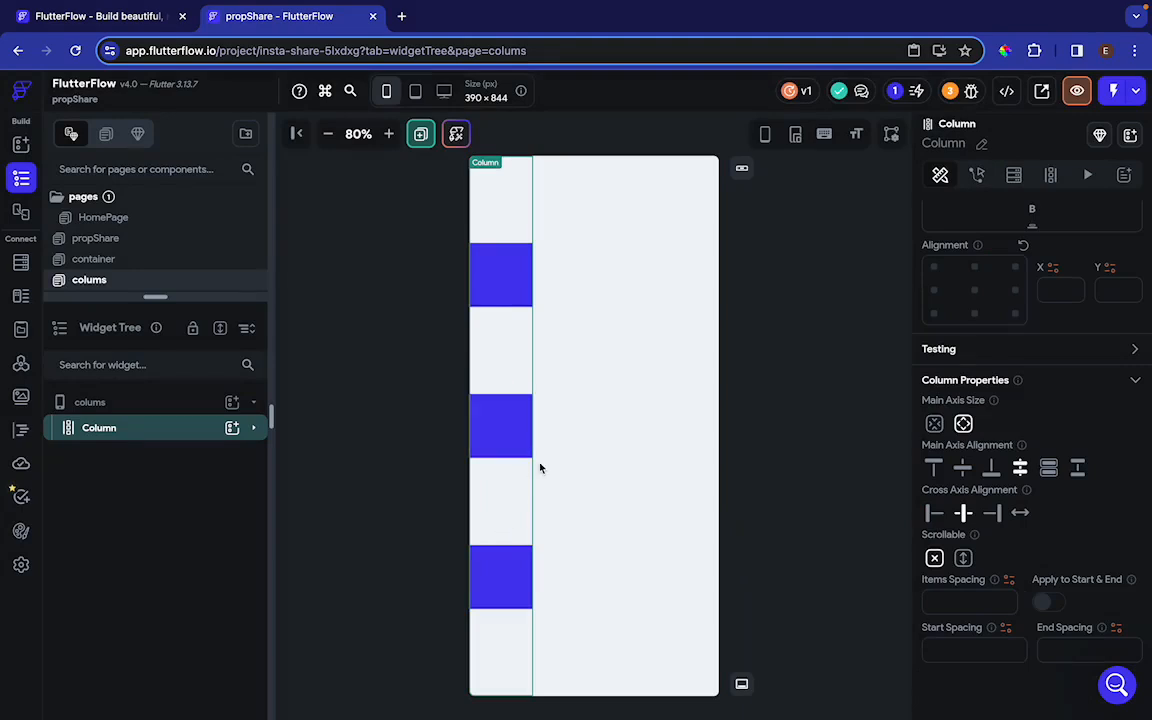
left_click(1078, 470)
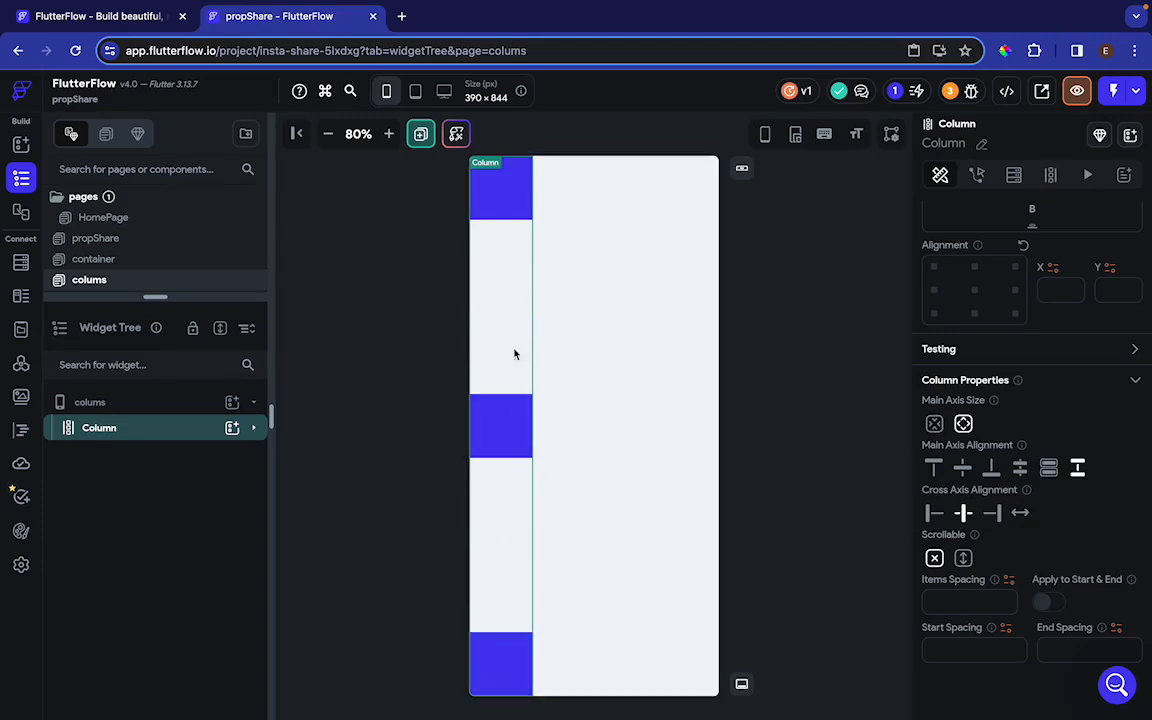
left_click(992, 513)
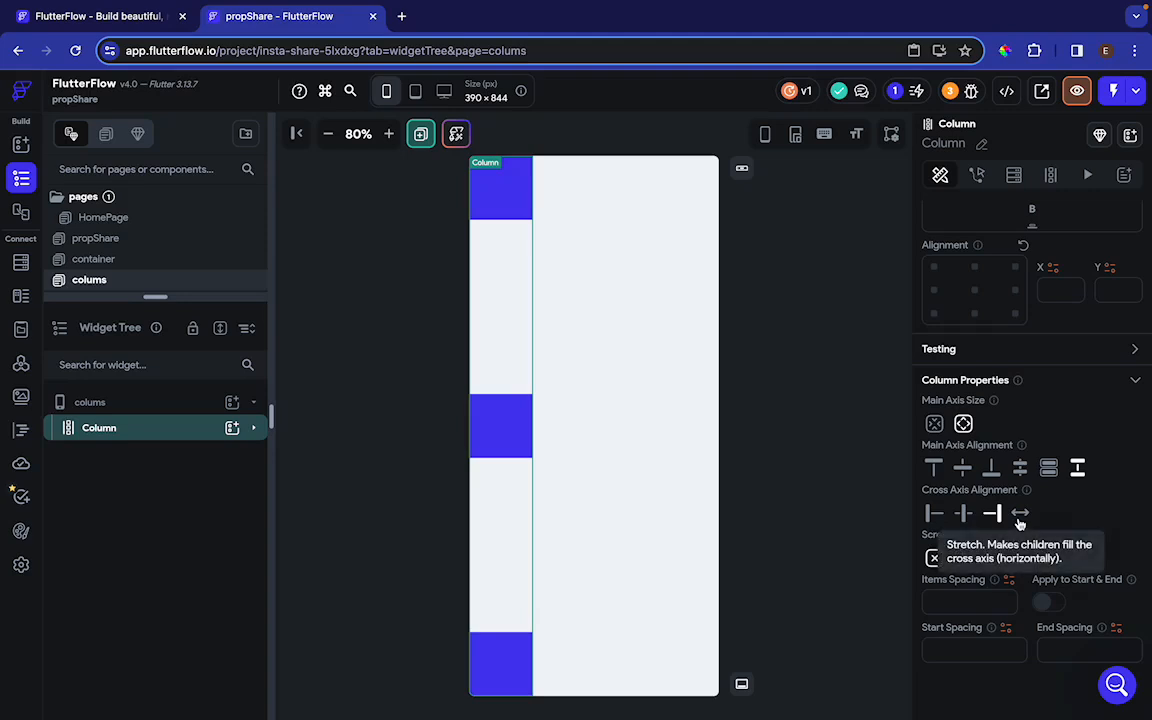
left_click(933, 513)
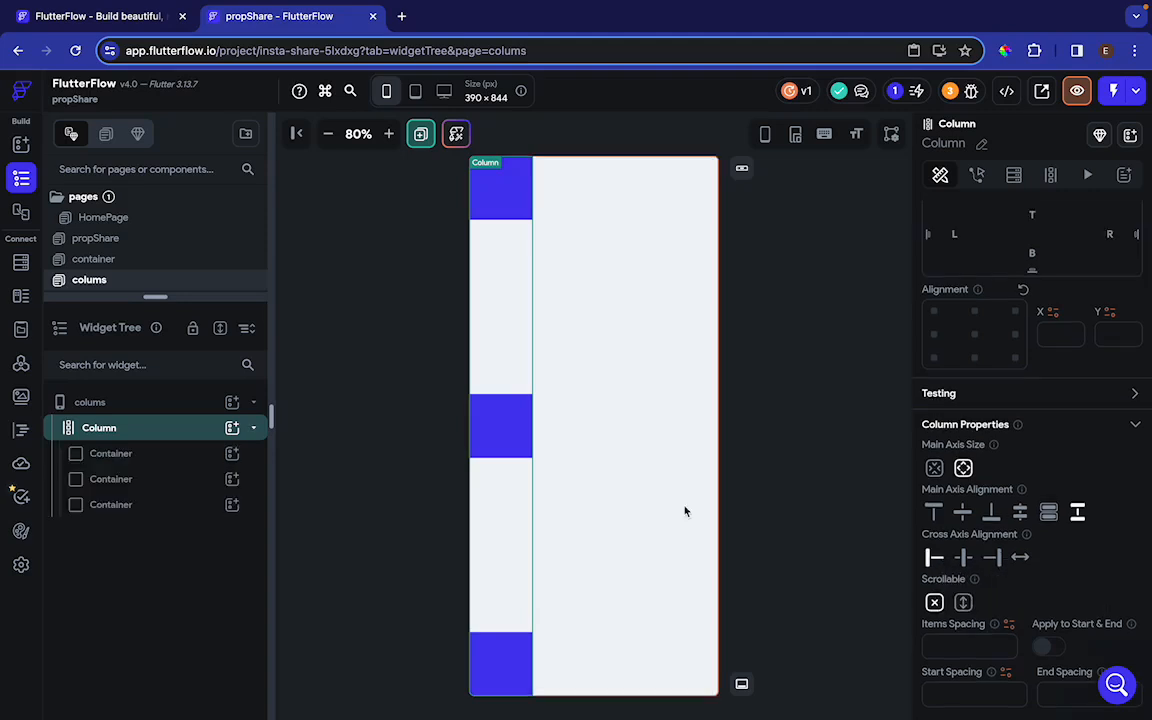
left_click(960, 557)
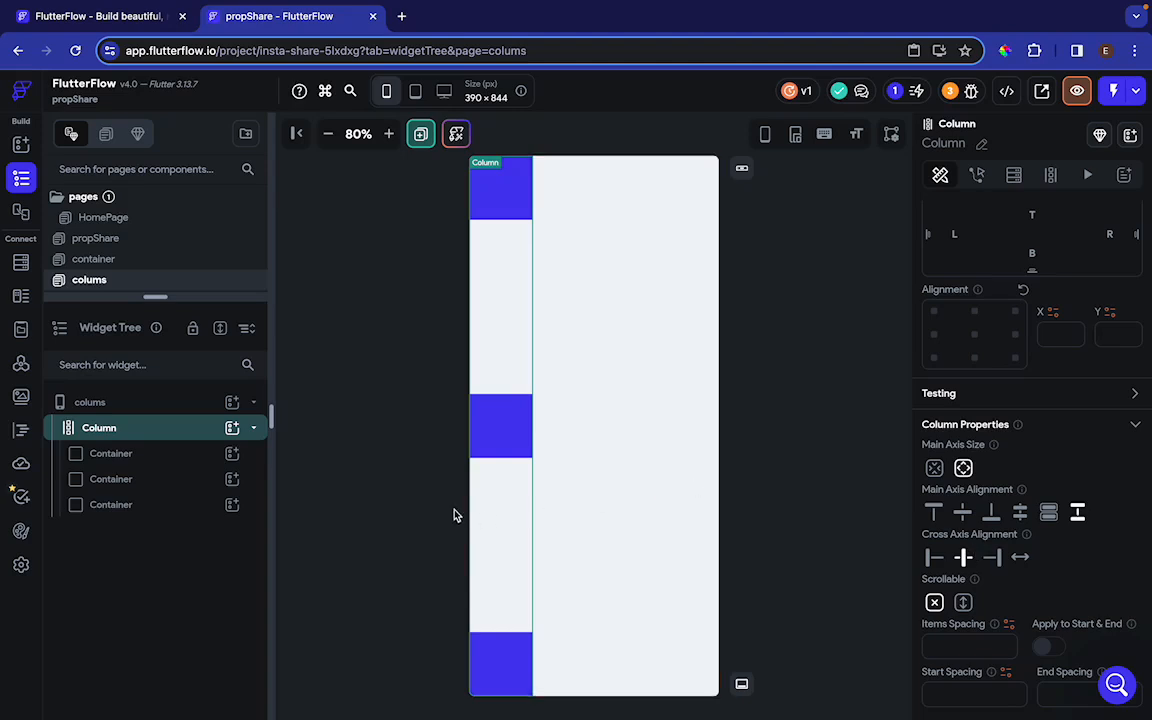
Add a fourth container to the column with infinite width and 10 px height, and set the column's cross axis alignment to End
left_click(234, 428)
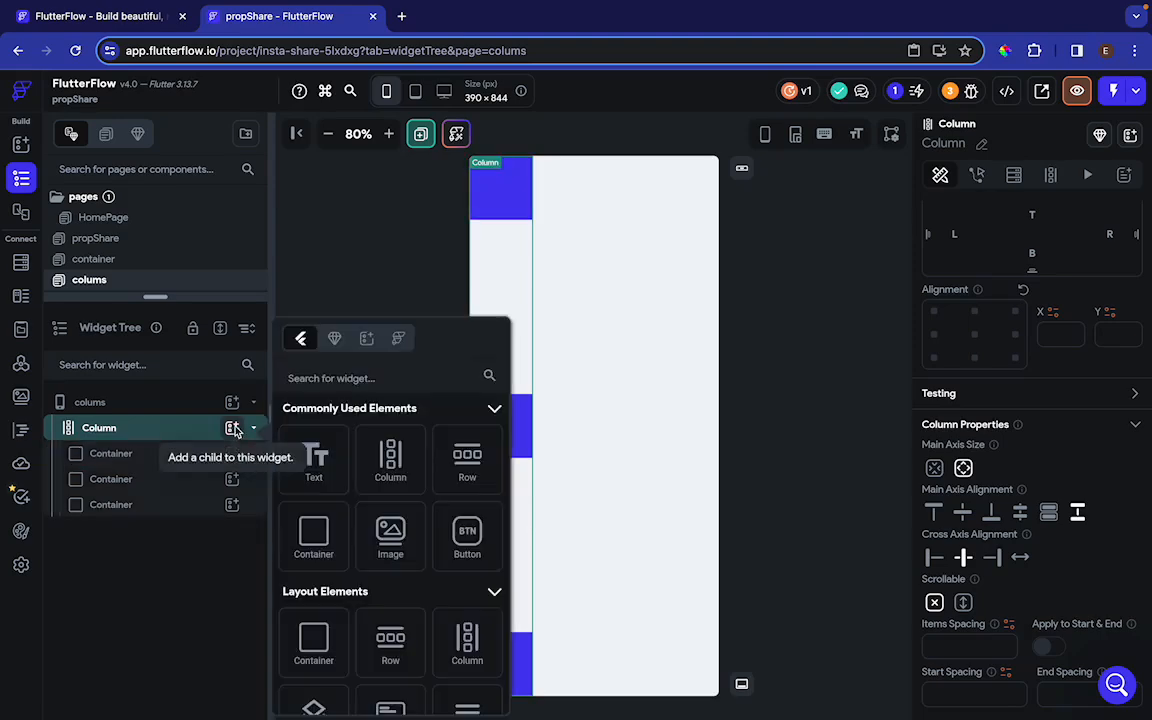
left_click(316, 531)
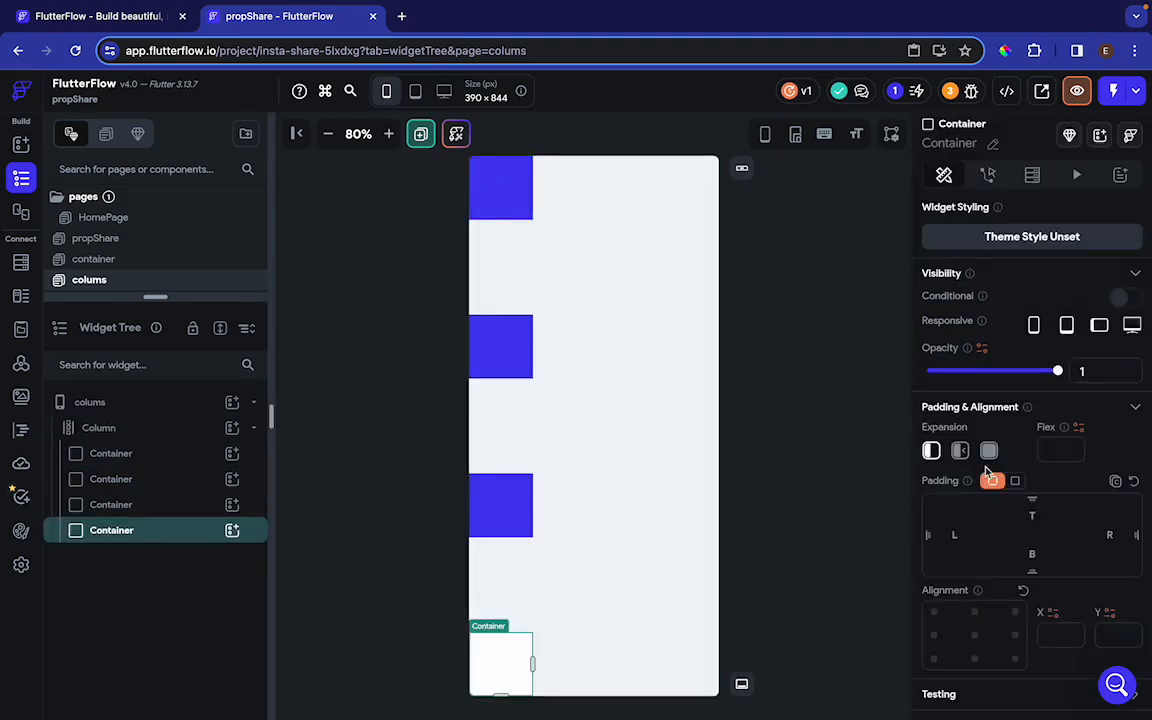
scroll(1030, 489, "down", 5)
scroll(1030, 489, "up", 2)
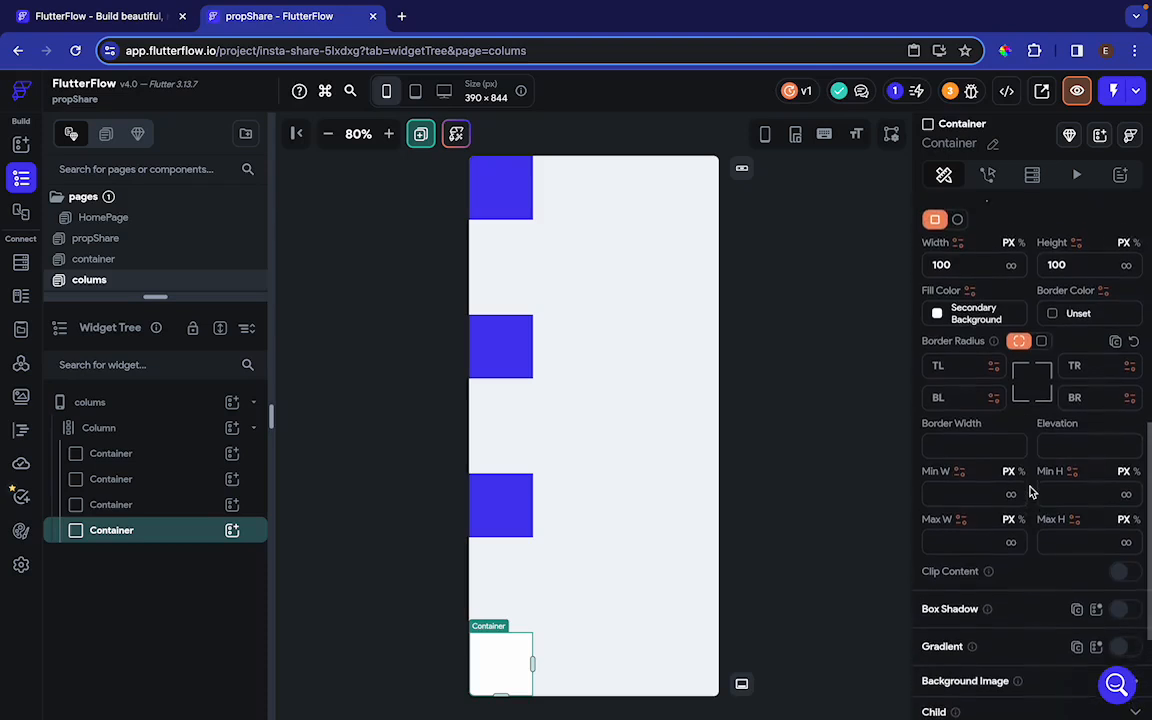
left_click(1080, 317)
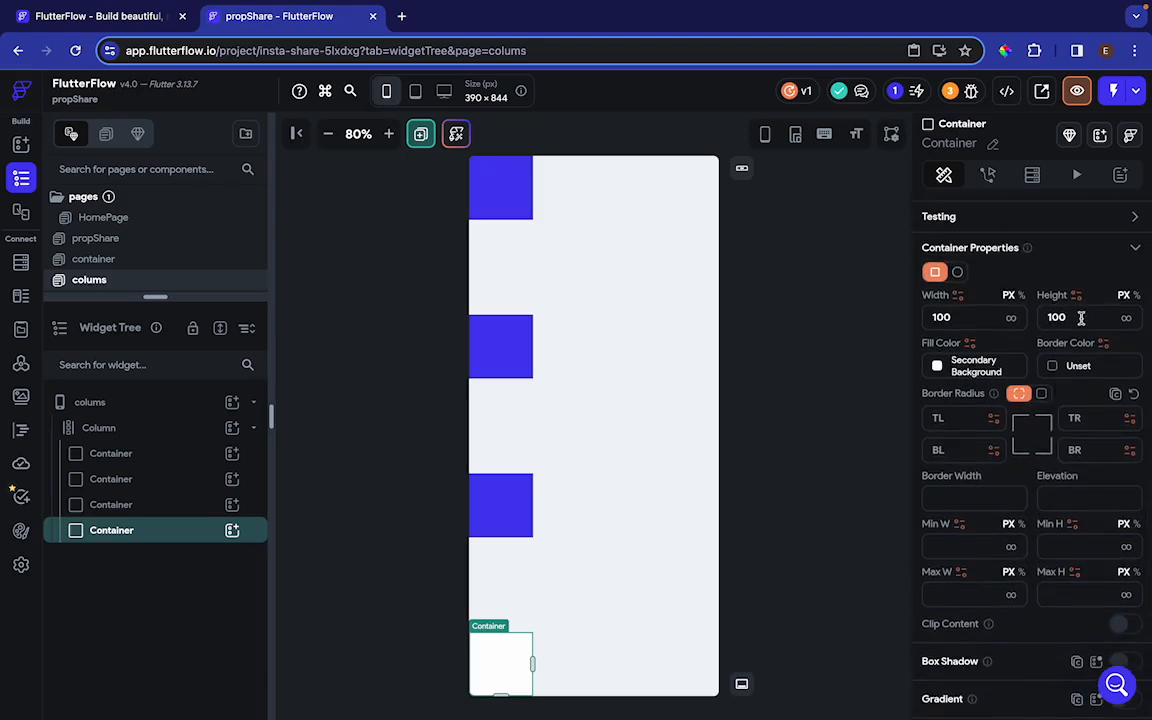
key("BackSpace")
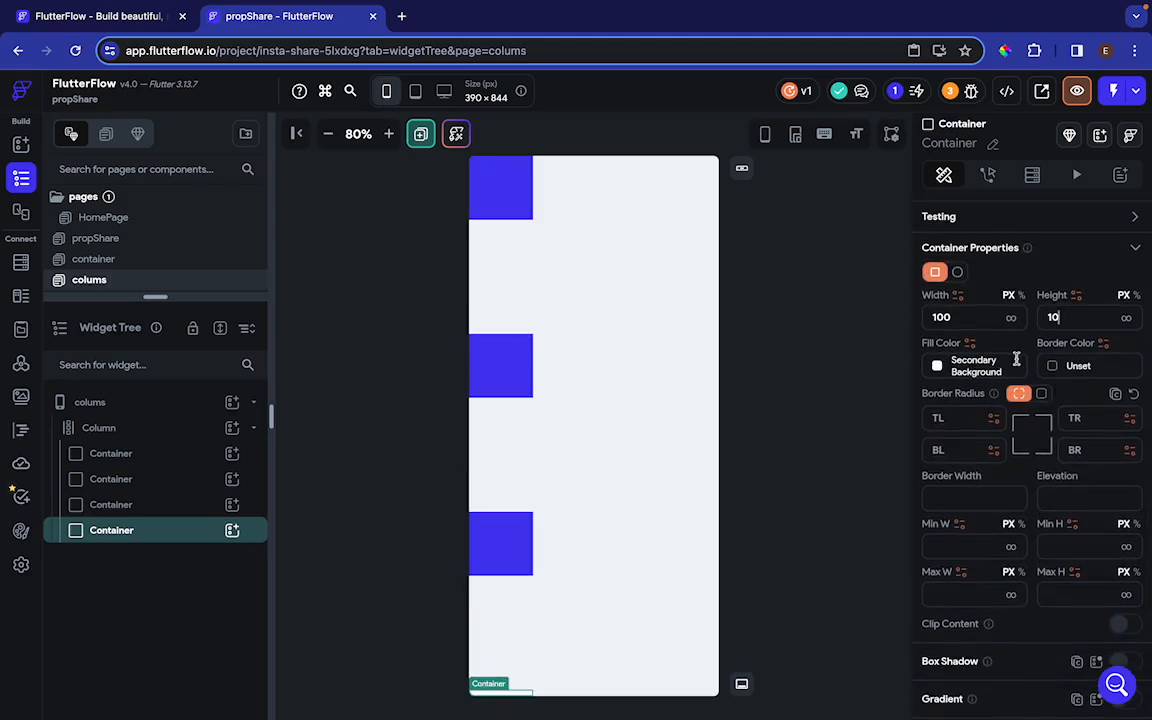
left_click(1012, 319)
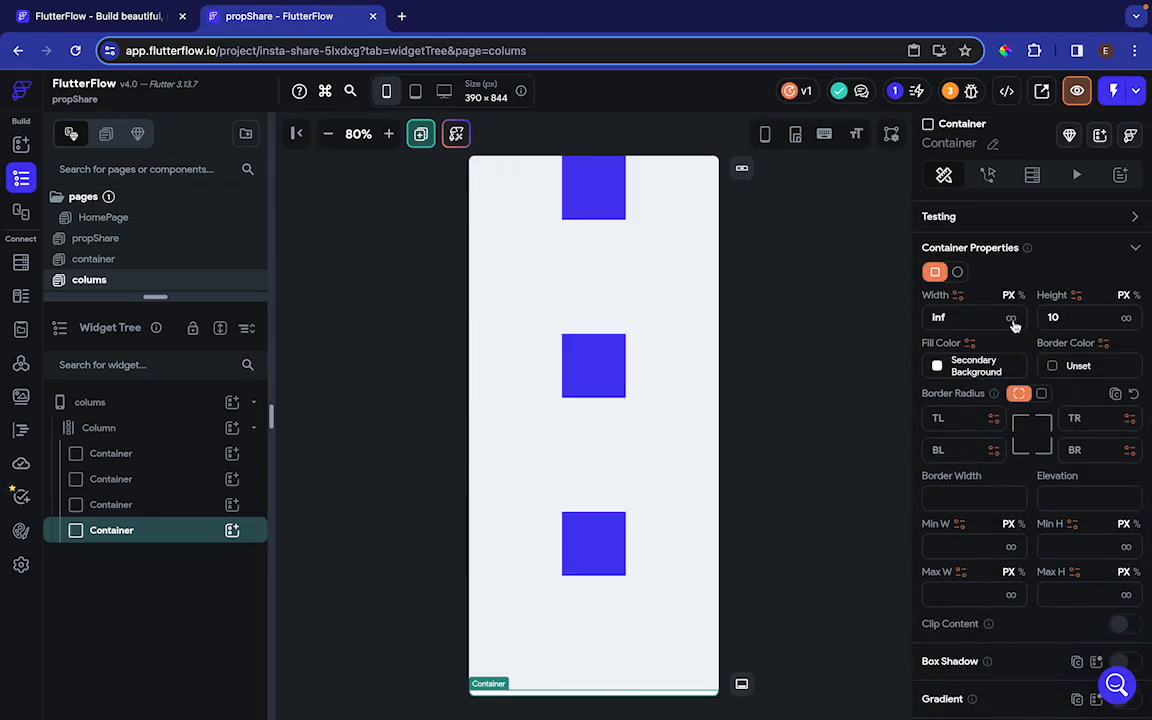
left_click(490, 428)
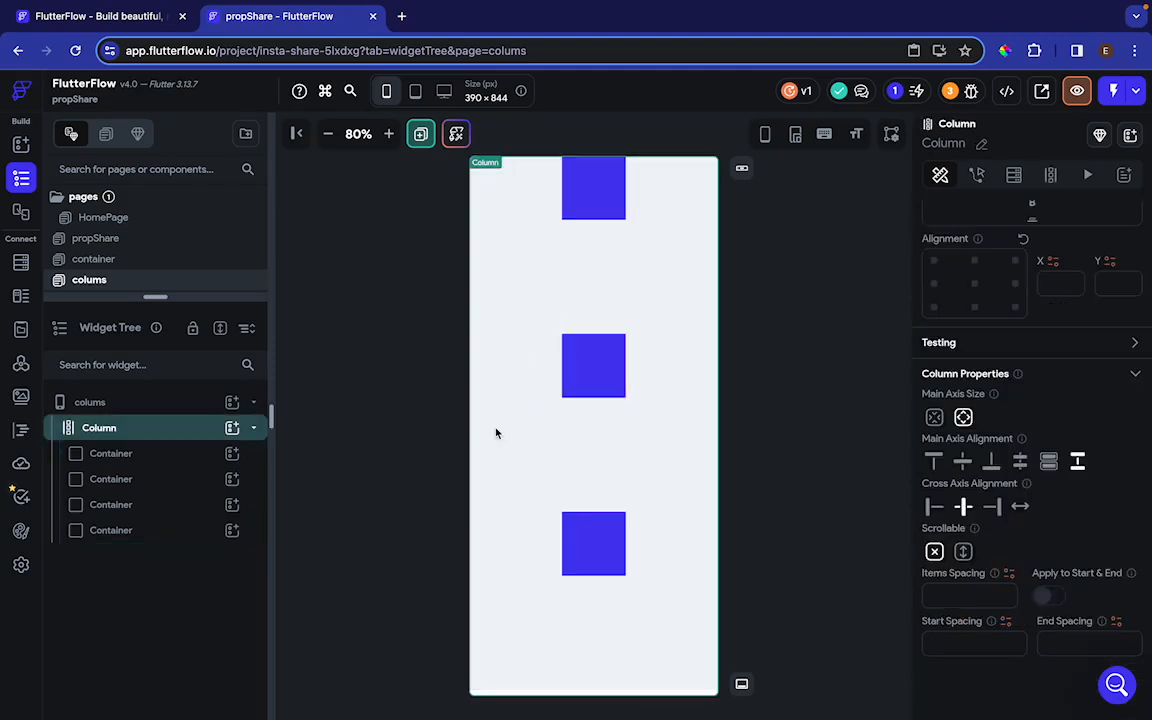
left_click(993, 507)
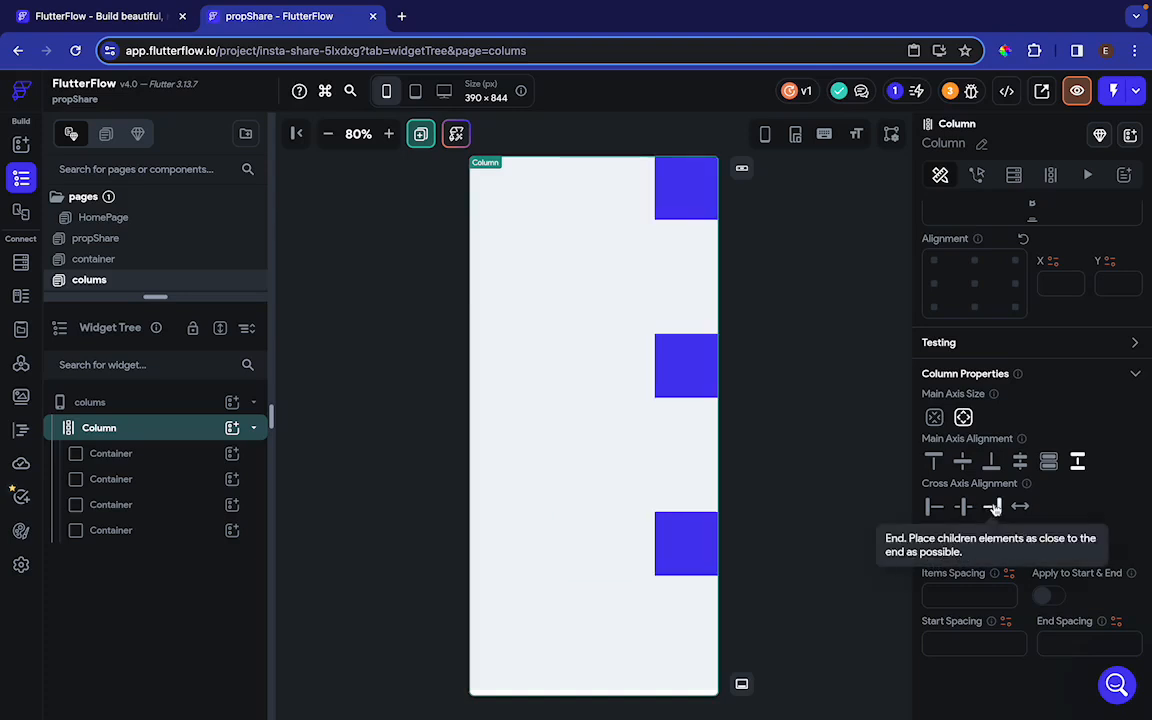
Set the width of each of the three blue containers to infinite
left_click(686, 190)
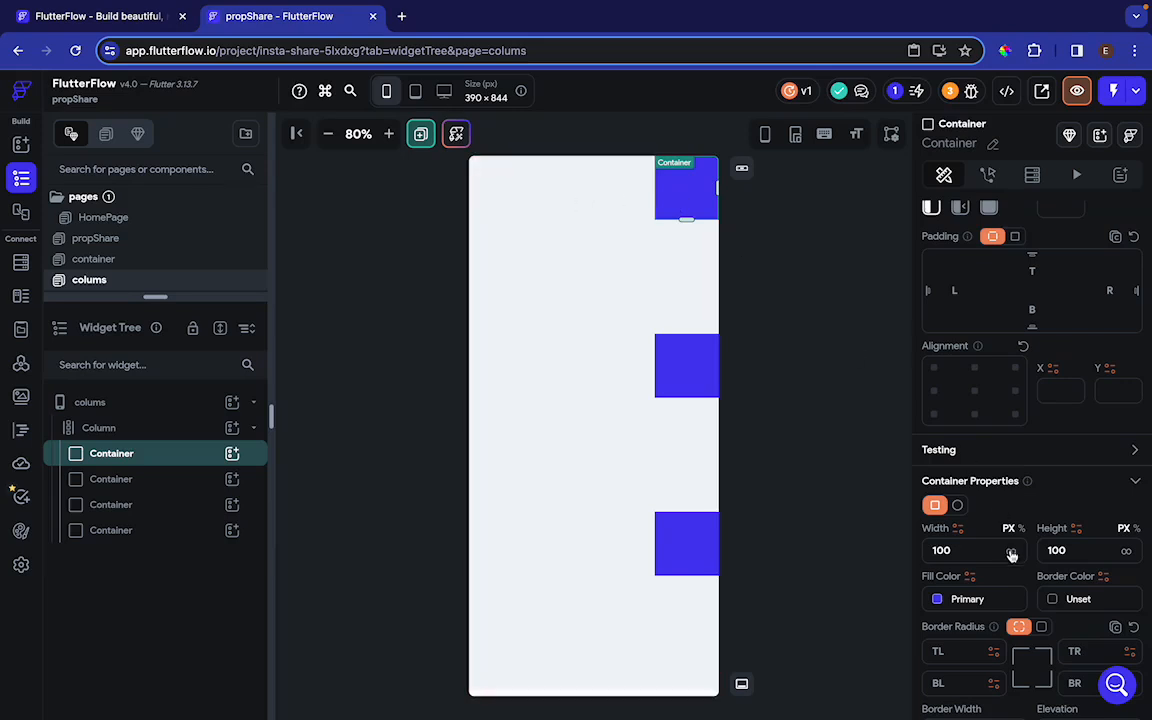
left_click(1011, 551)
left_click(689, 378)
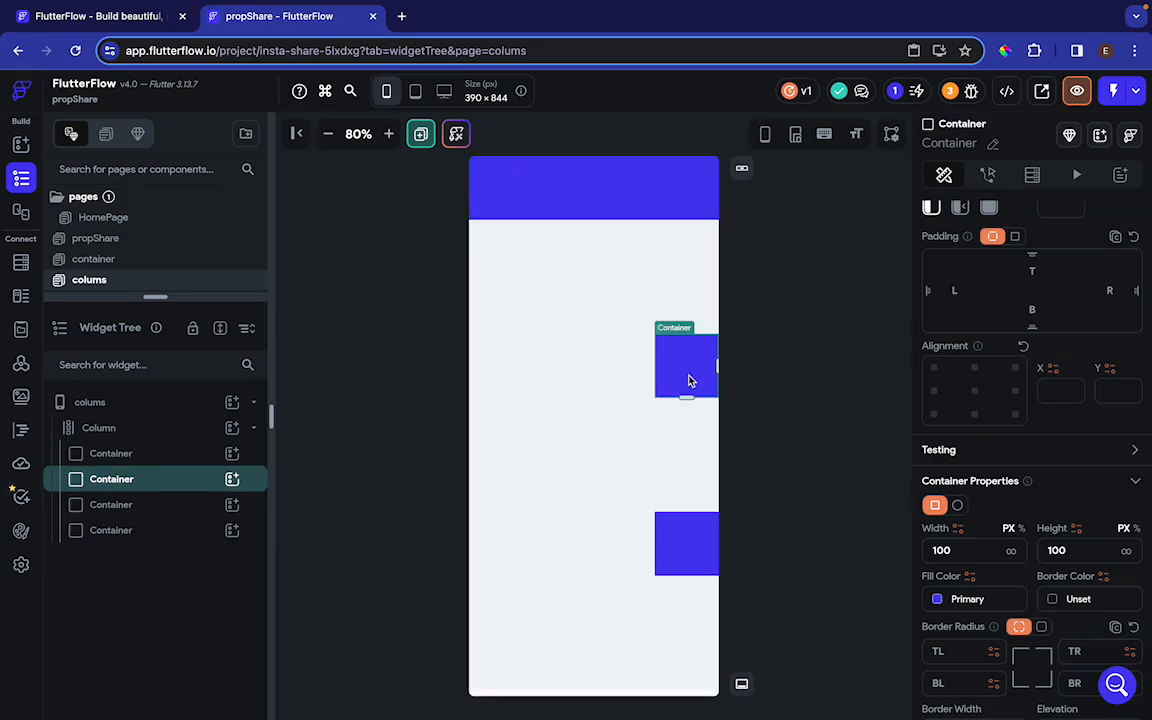
left_click(1013, 551)
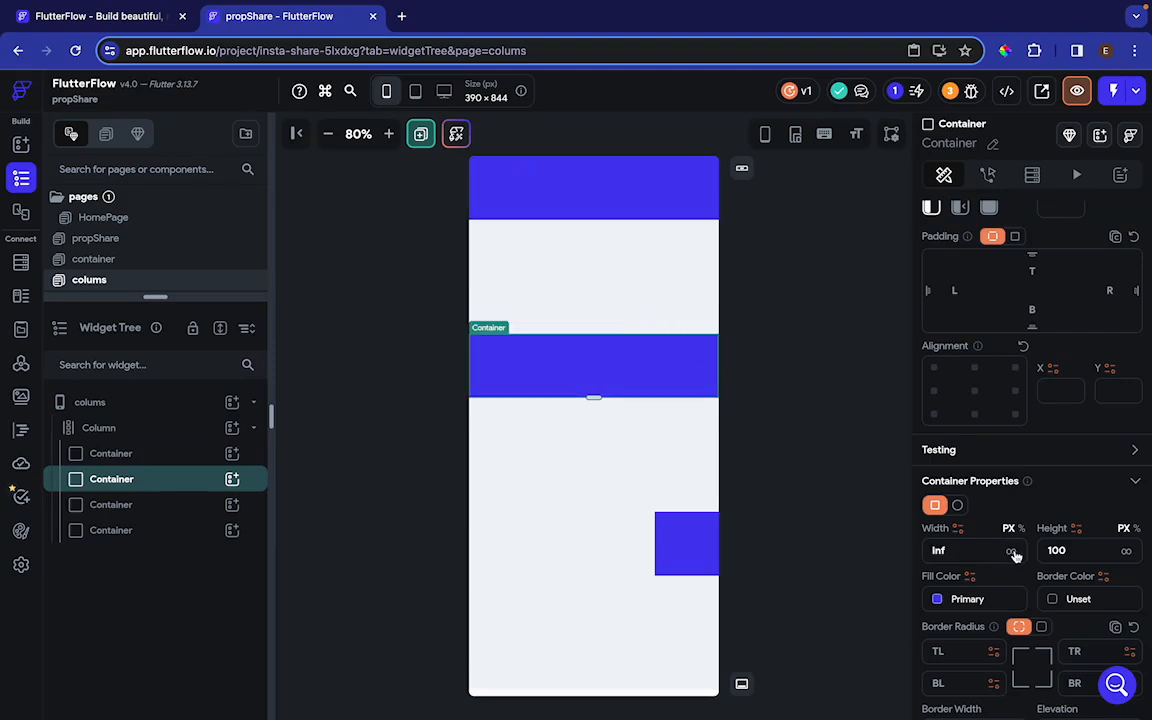
left_click(685, 543)
left_click(1011, 551)
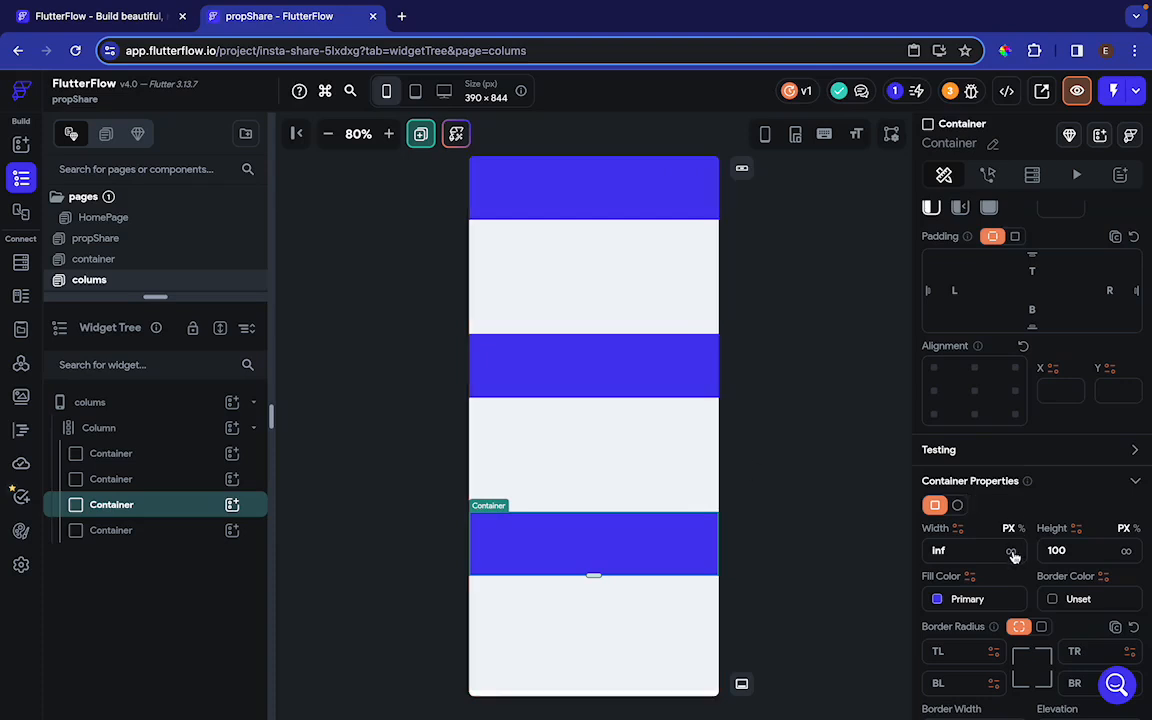
Undo the three blue containers' width changes and try Stretch as the column's cross axis alignment
key("super+z")
key("super+z")
key("super+z")
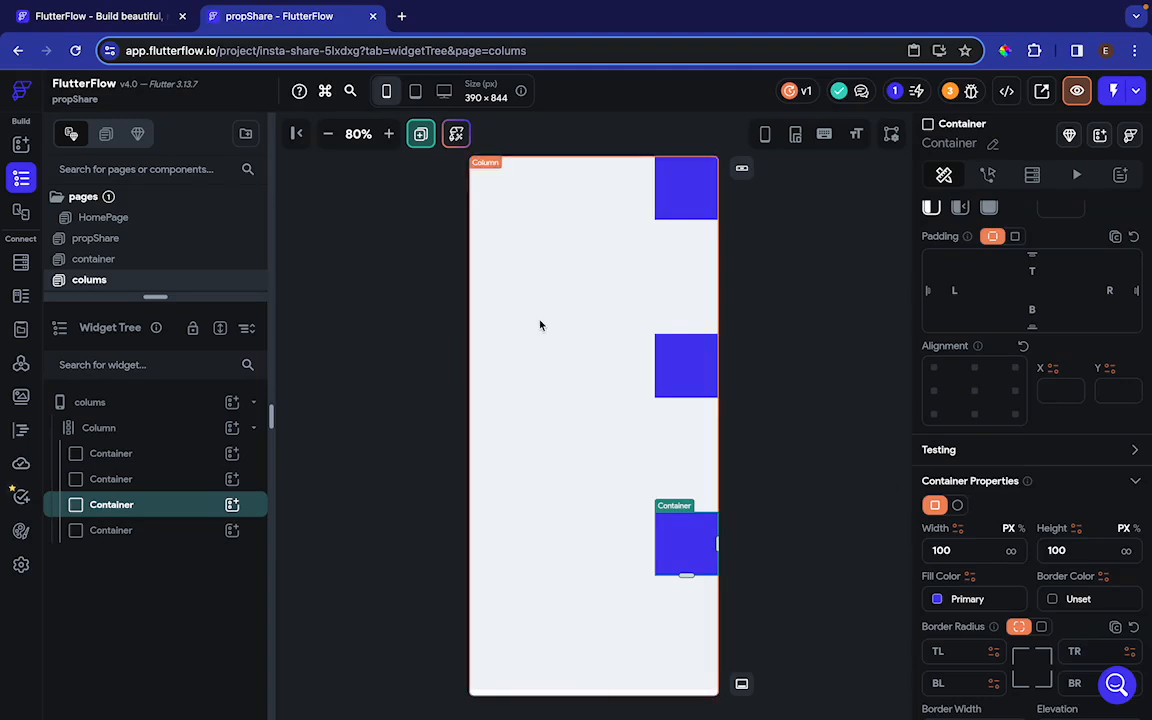
left_click(159, 430)
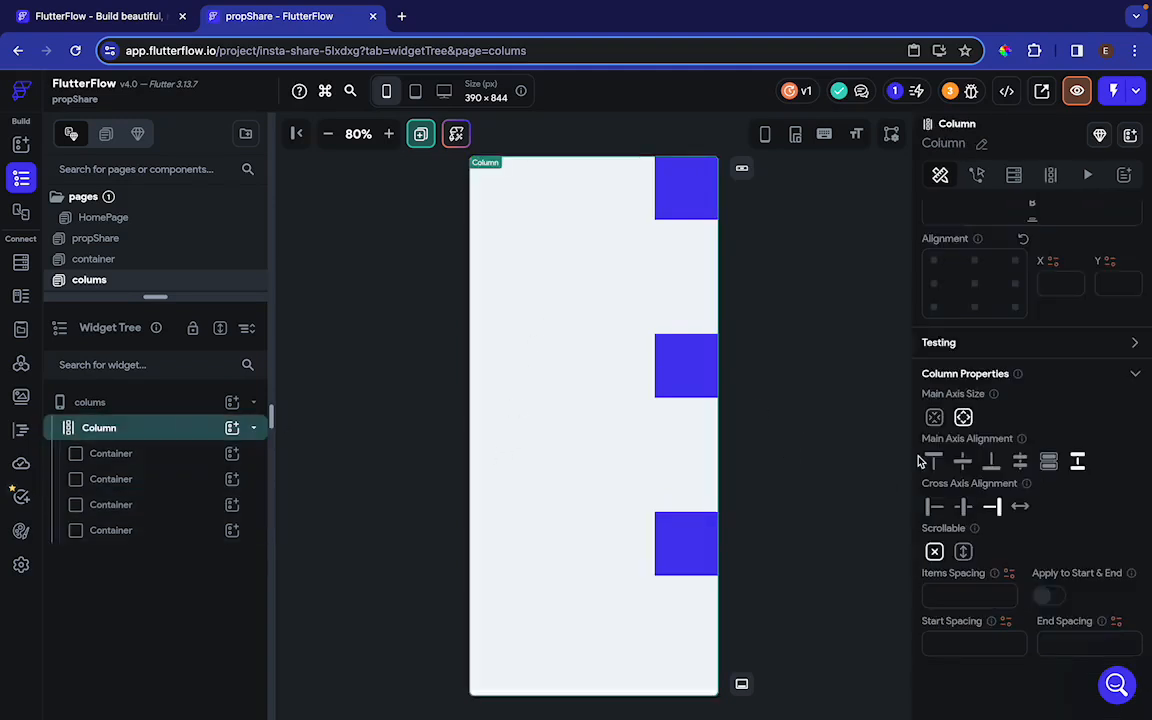
left_click(1019, 507)
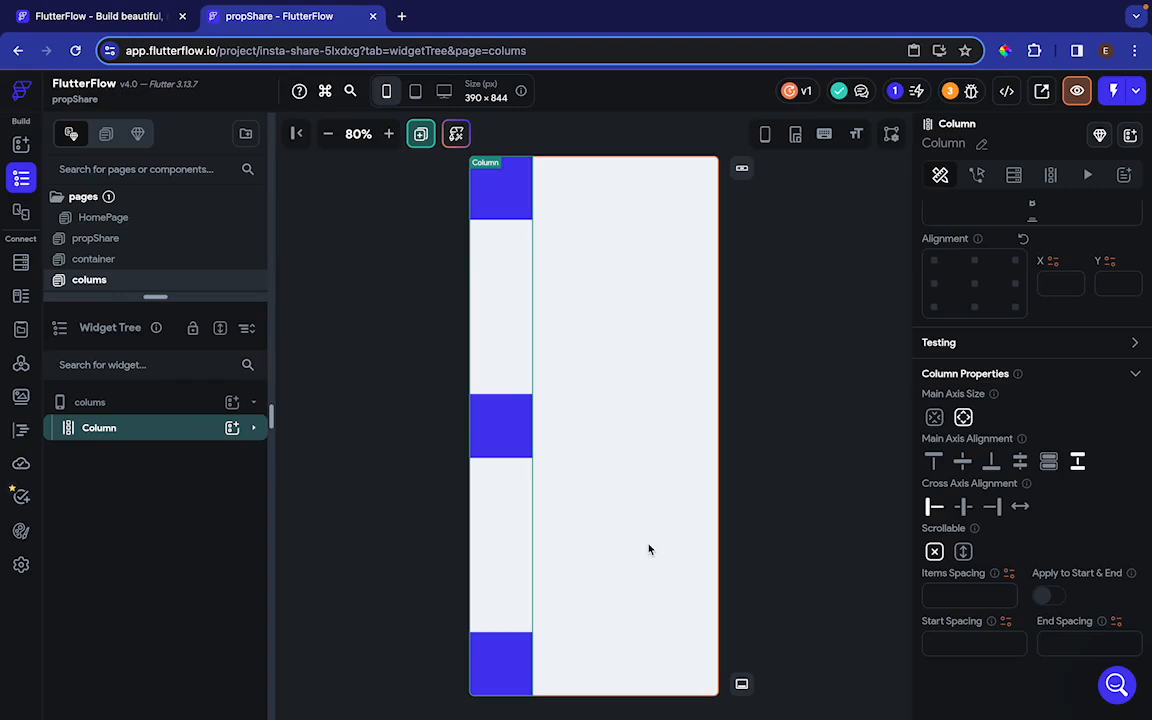
Make the column scrollable
left_click(962, 549)
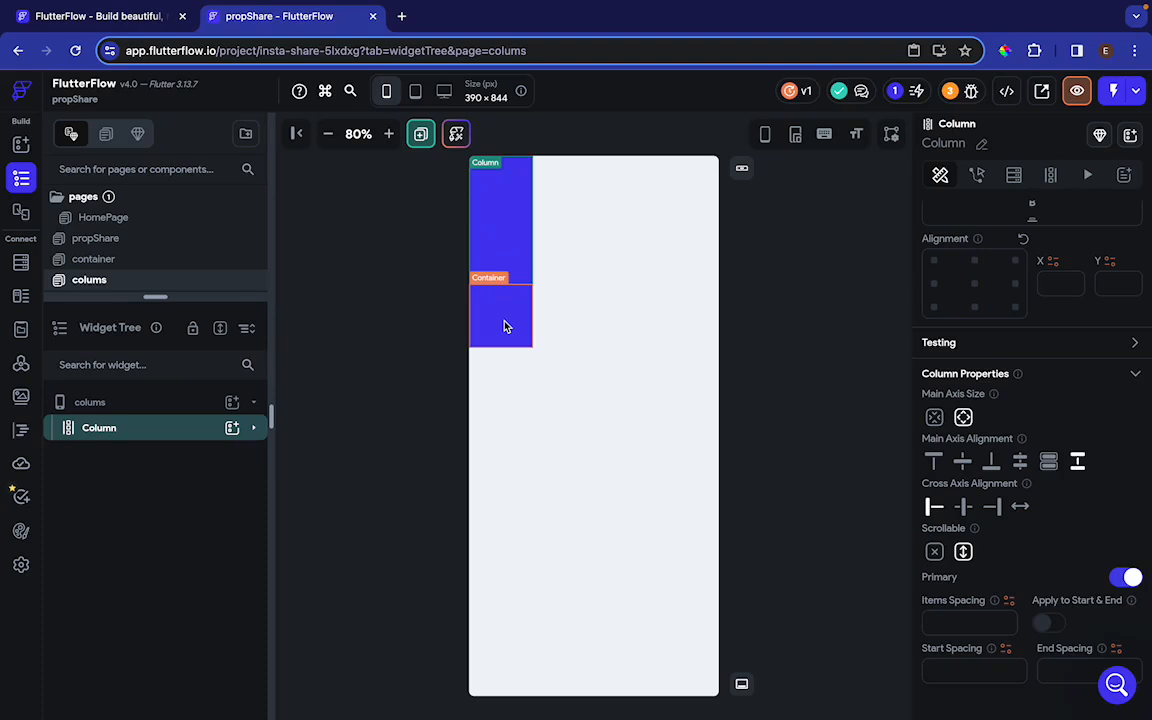
left_click(231, 428)
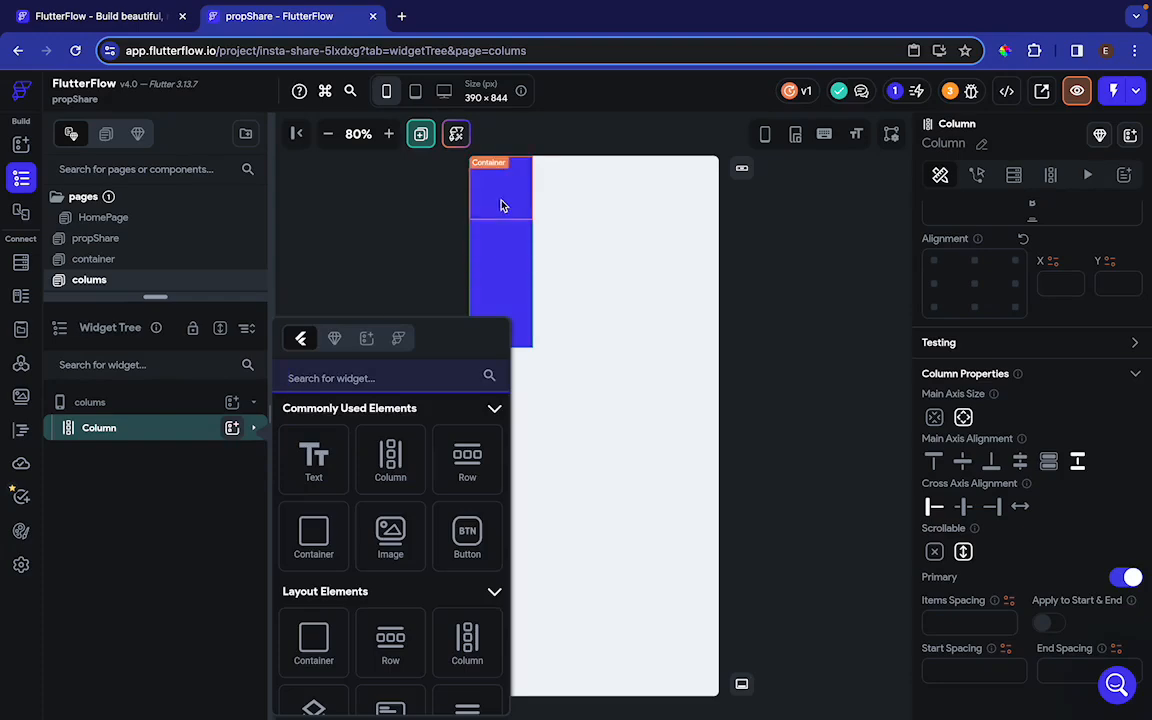
left_click(117, 430)
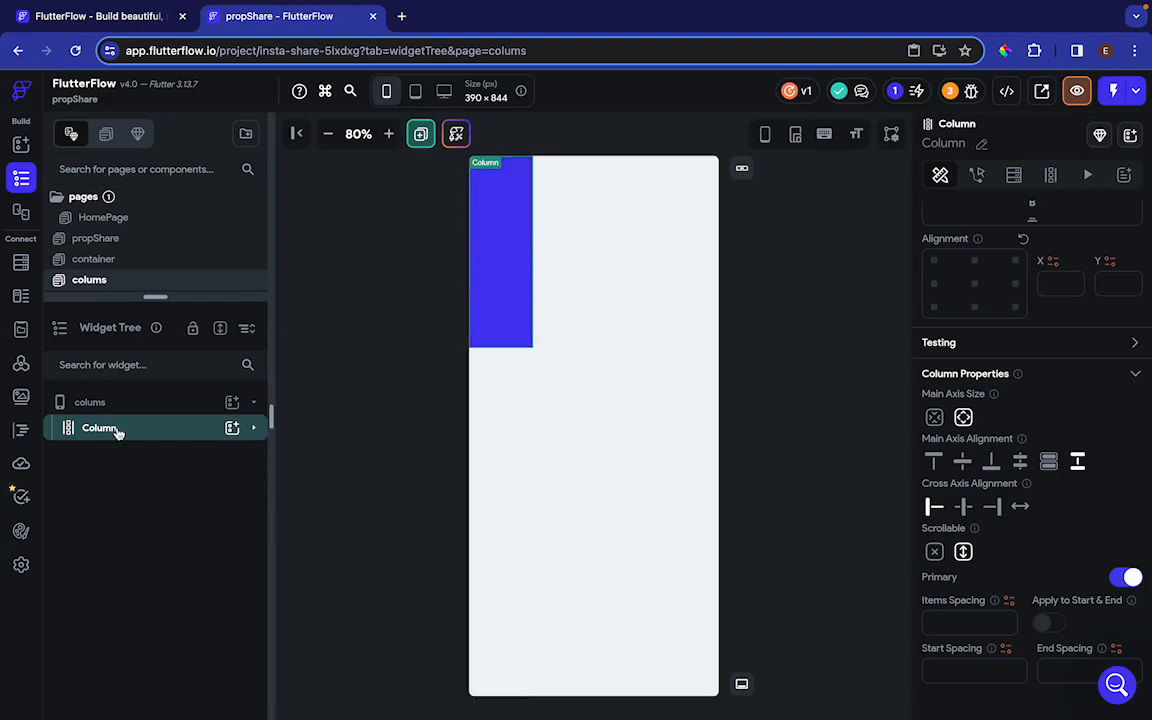
Wrap the column in a container and set that container's height to 200 px
key("ctrl+b")
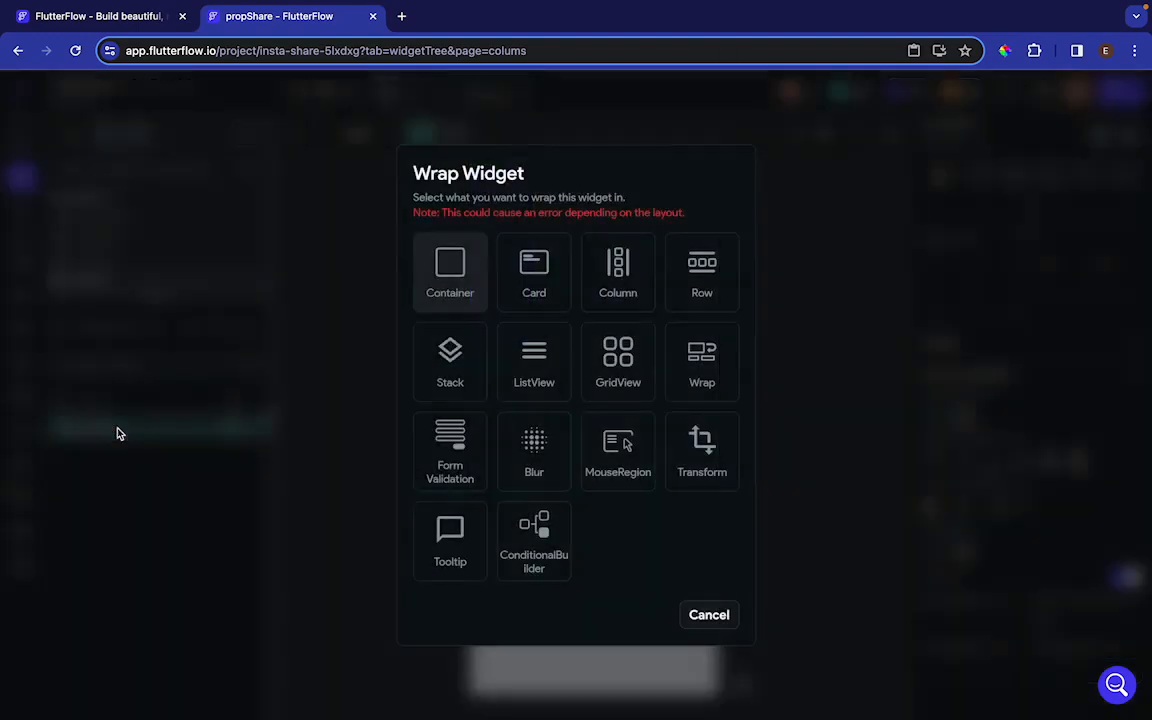
left_click(456, 278)
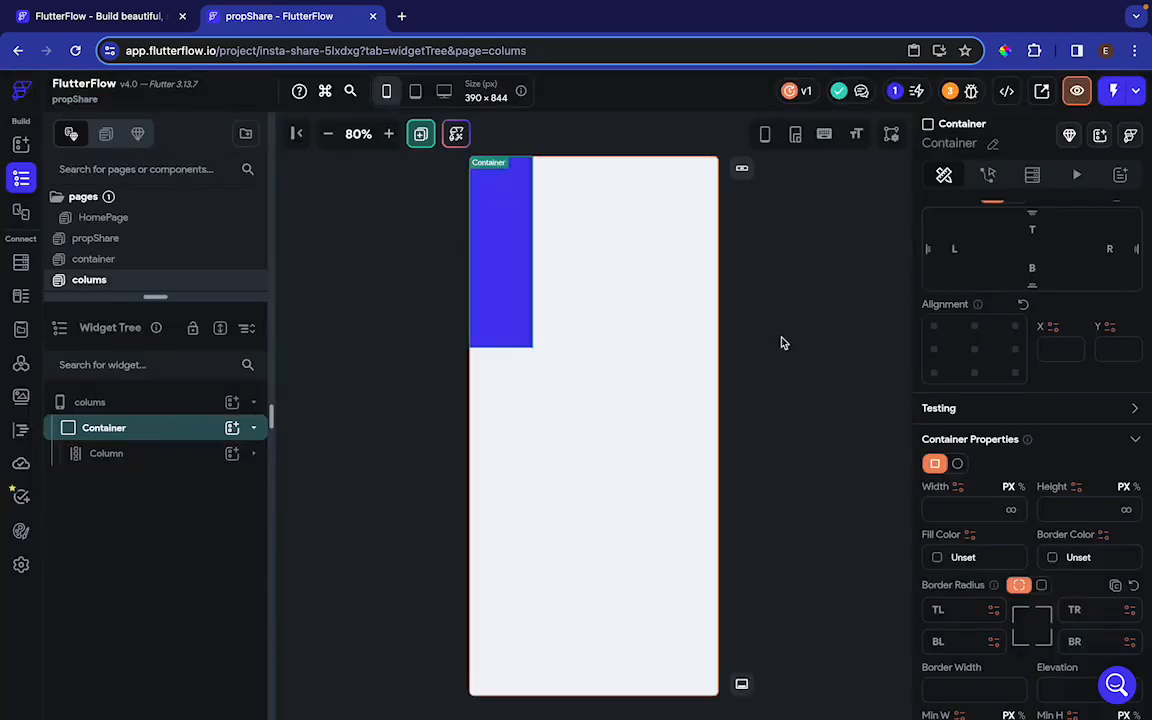
scroll(1060, 460, "down", 1)
left_click(1063, 467)
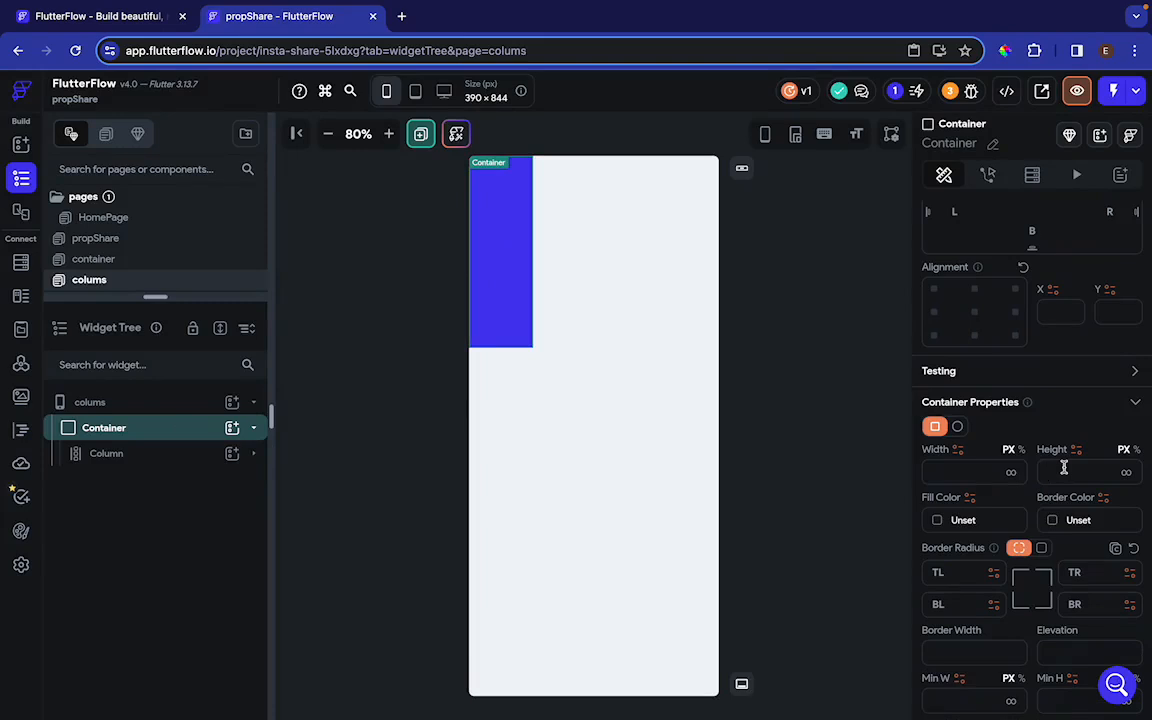
type("200")
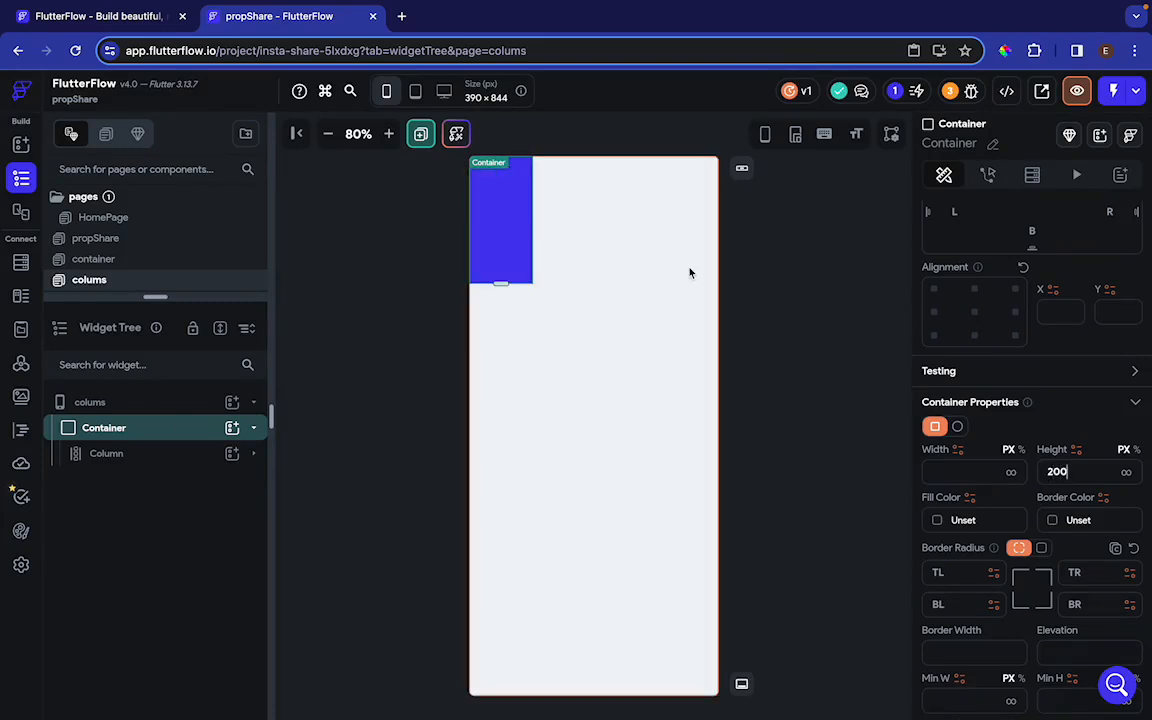
Change the fill color of the last container in the column to Warning
scroll(516, 258, "down", 3)
scroll(516, 258, "down", 2)
scroll(516, 258, "up", 1)
scroll(516, 258, "down", 1)
scroll(515, 257, "down", 1)
scroll(515, 257, "up", 1)
left_click(497, 256)
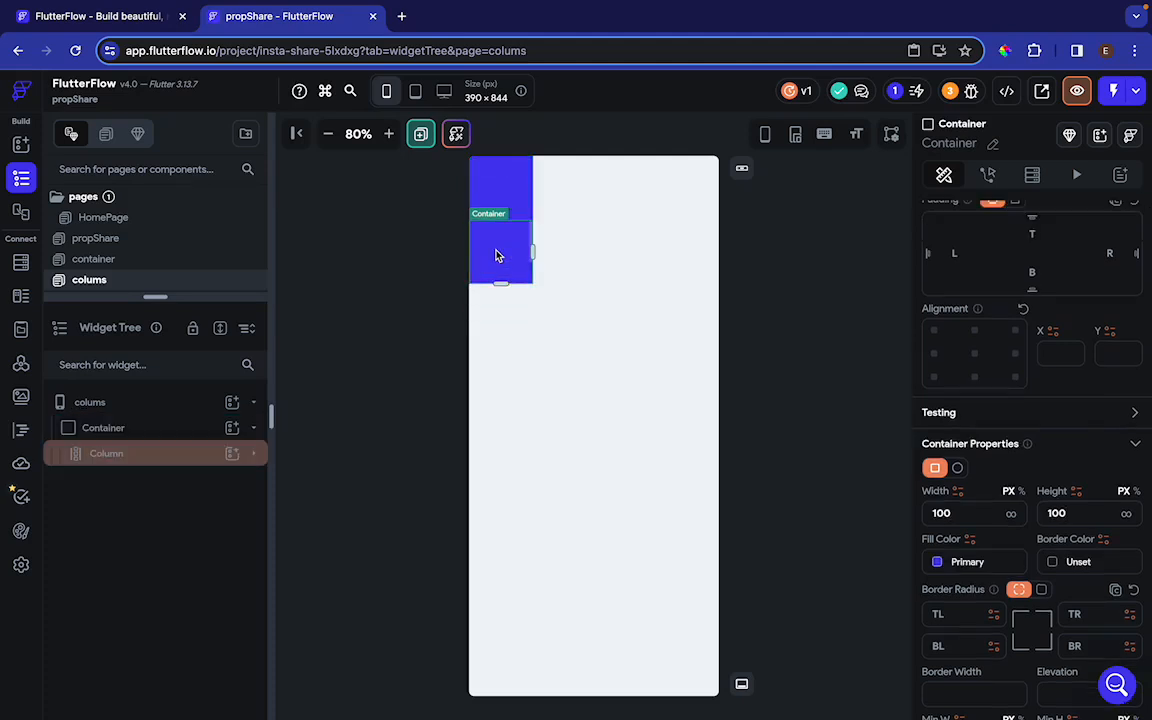
left_click(936, 563)
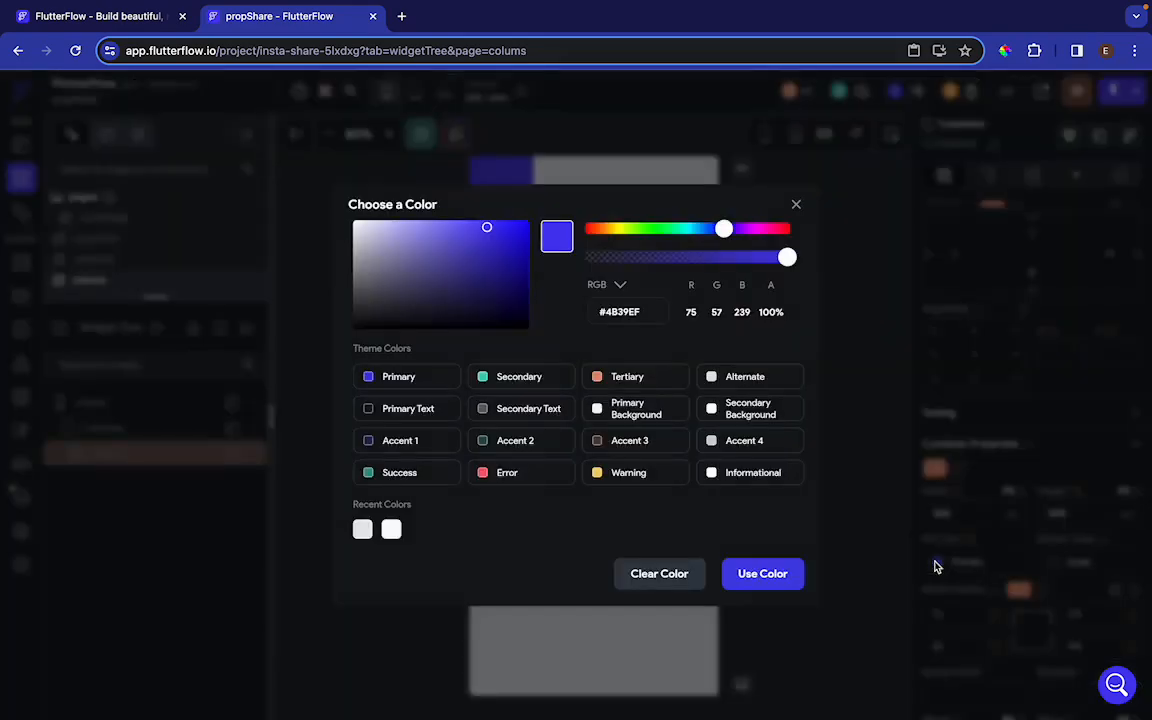
left_click(617, 472)
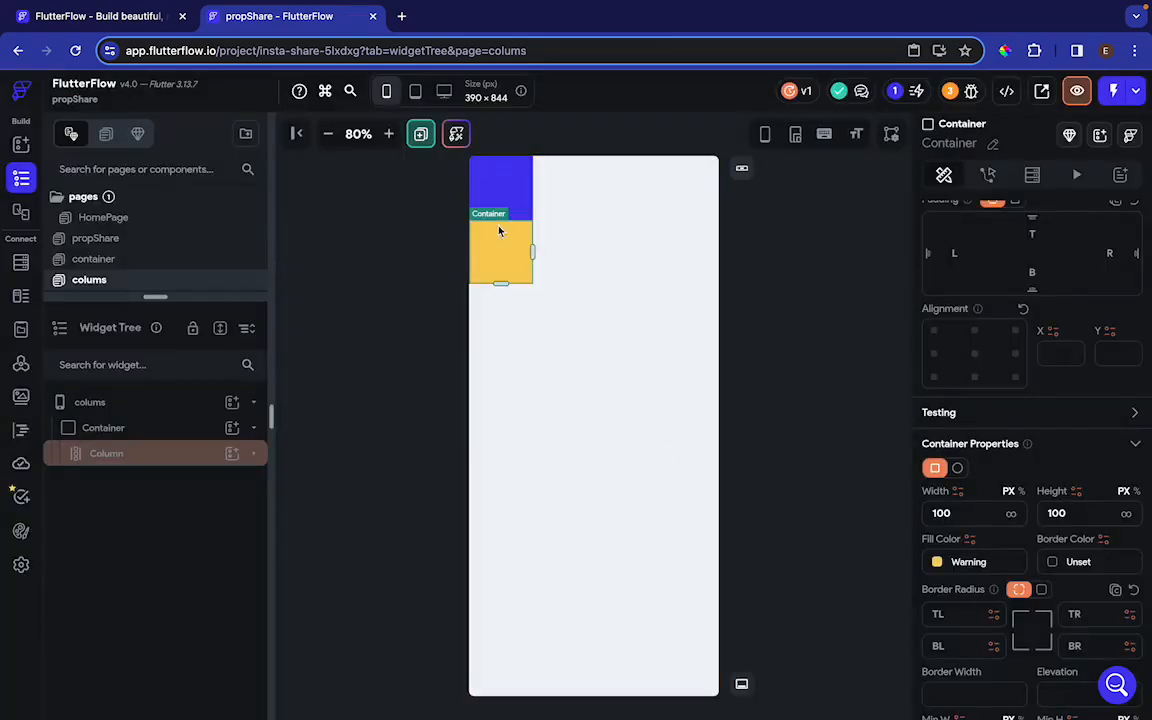
Test scrolling through the column's containers on the canvas and in the page preview at 75% zoom
scroll(494, 216, "up", 1)
scroll(494, 216, "down", 1)
scroll(494, 216, "up", 1)
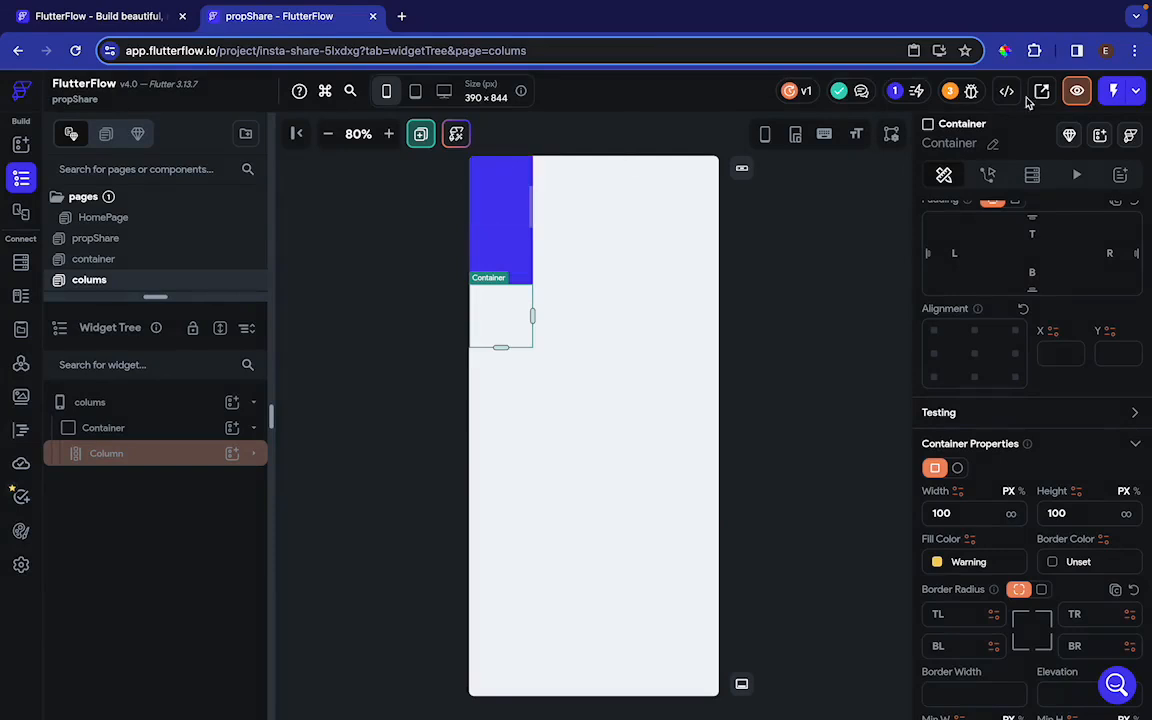
left_click(1078, 92)
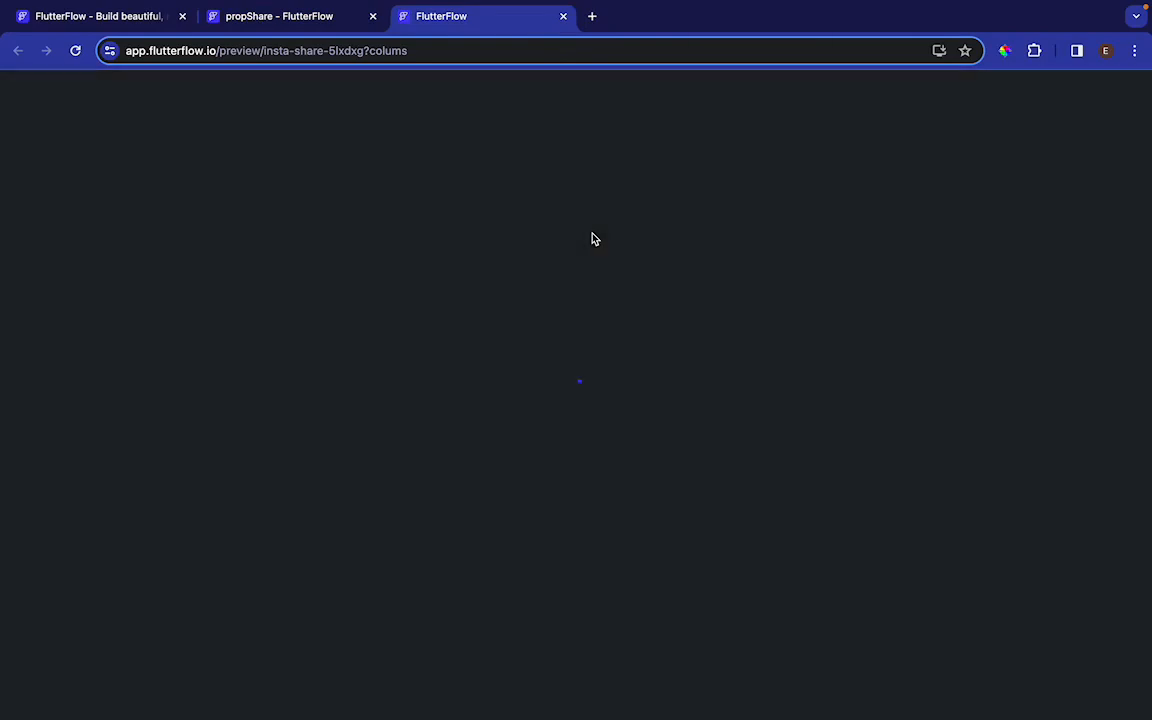
left_click(938, 134)
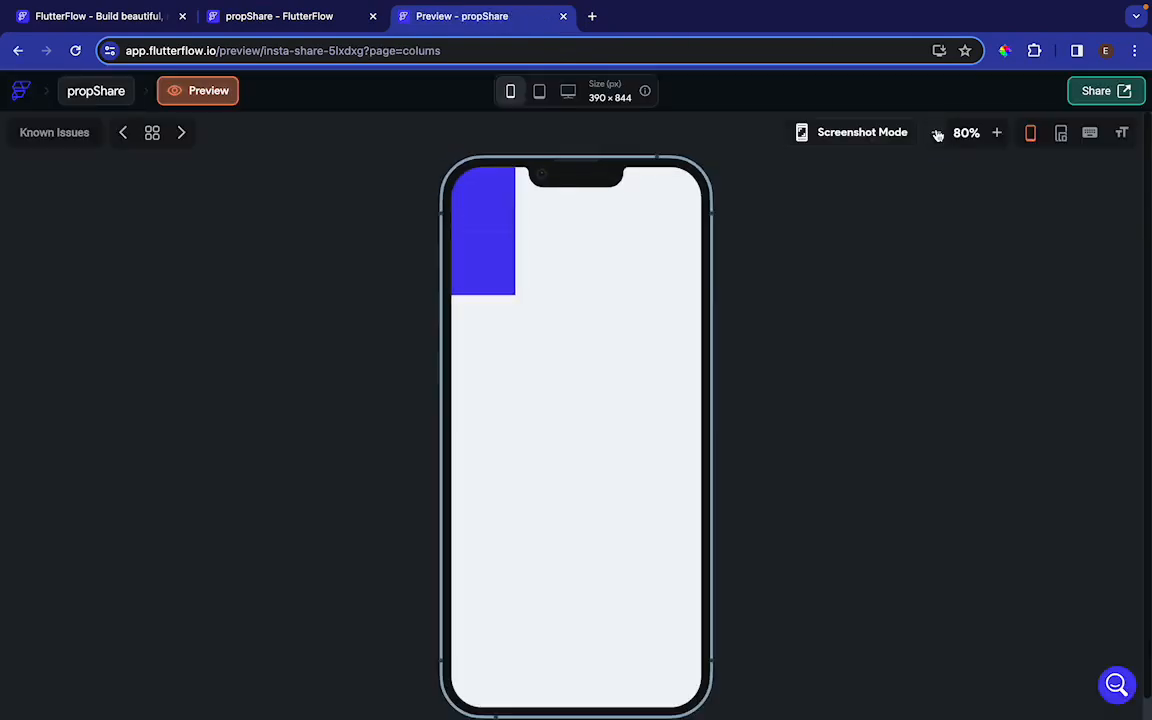
left_click(938, 134)
scroll(501, 251, "down", 2)
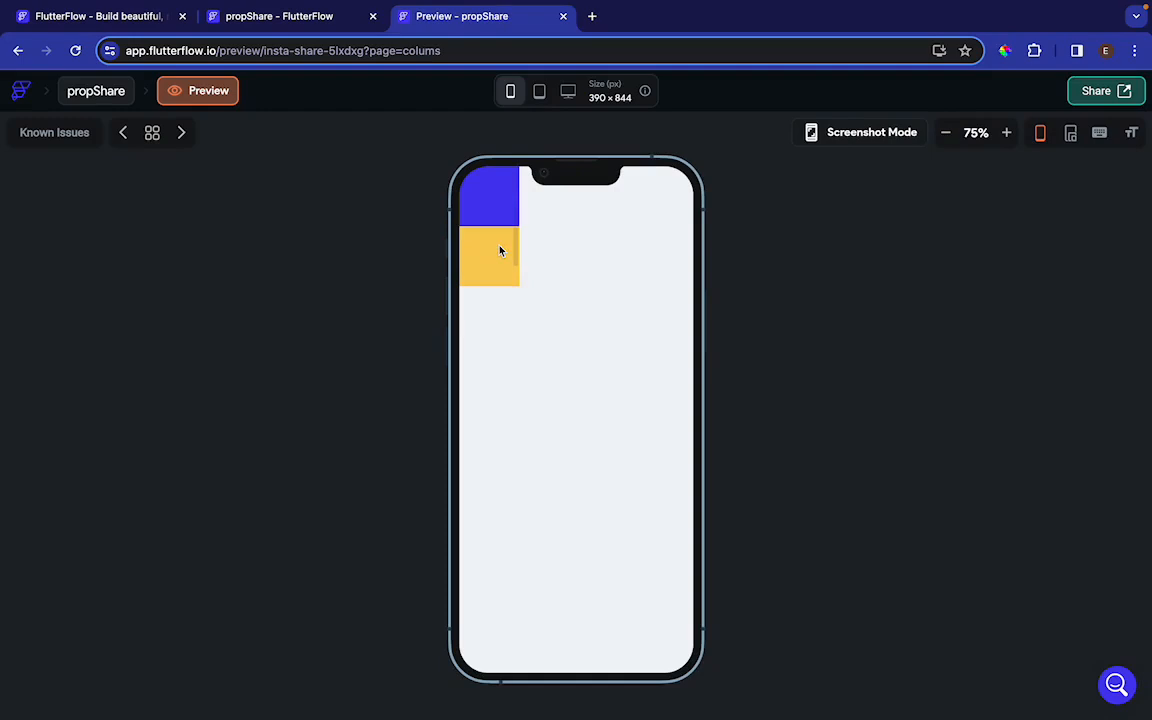
scroll(501, 251, "up", 2)
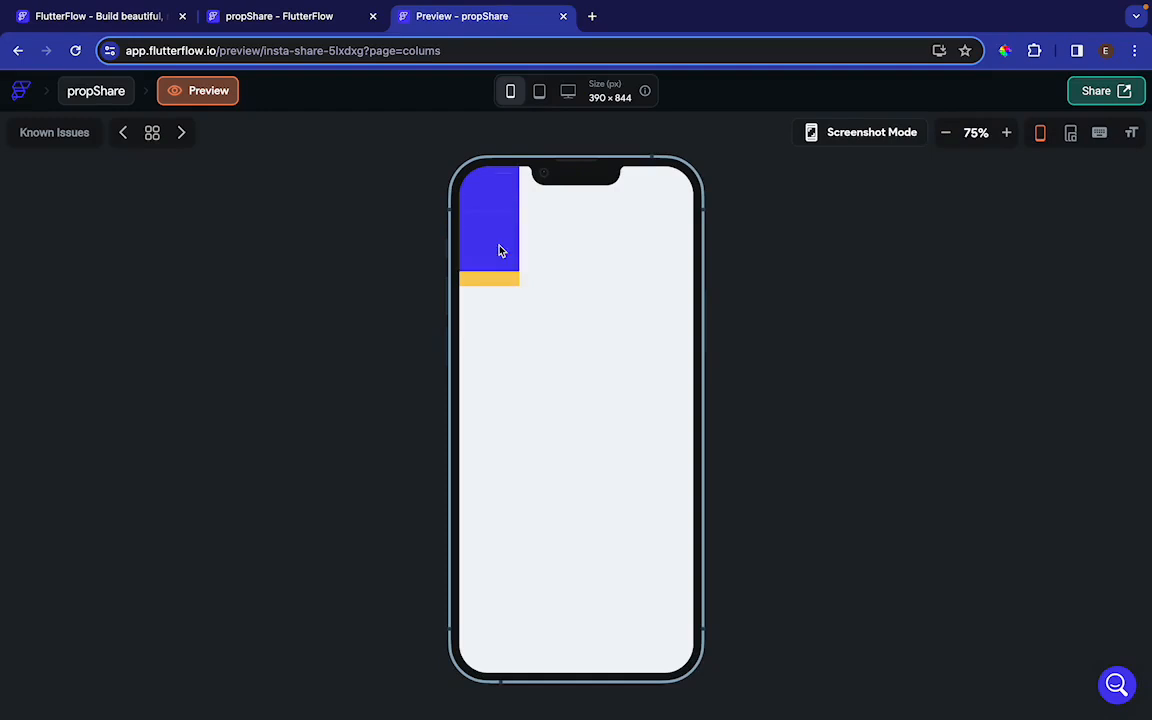
Return to the project editor and clear the height of the container wrapping the column
left_click(309, 20)
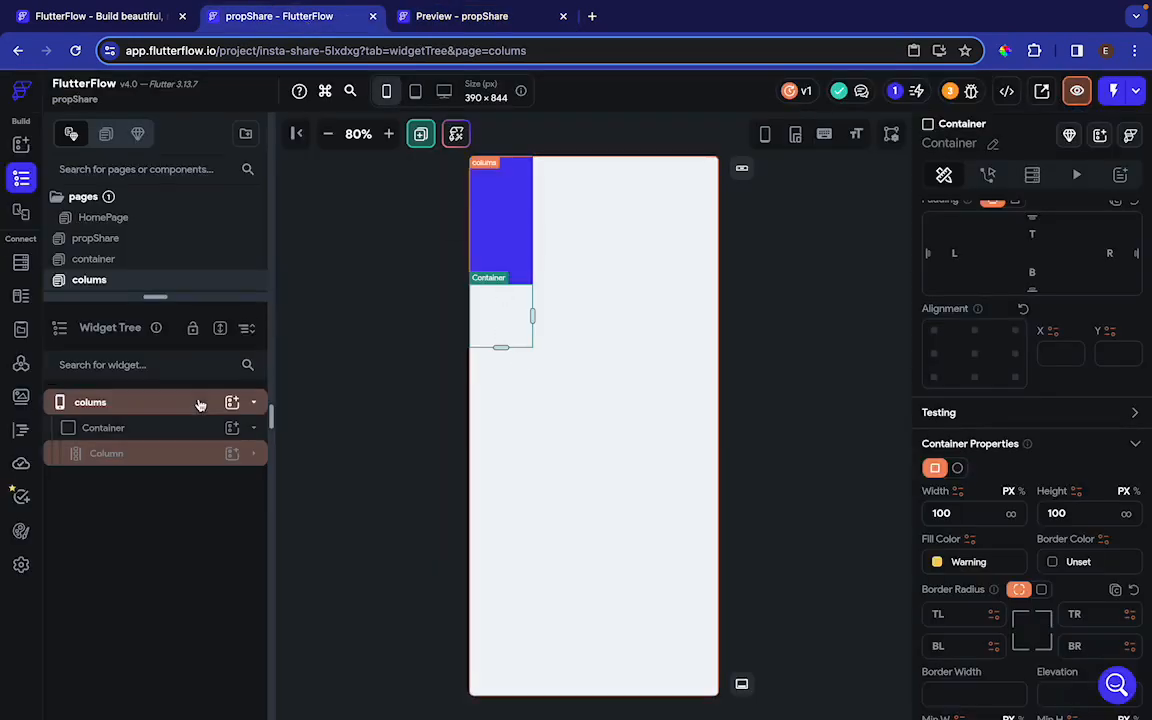
left_click(116, 428)
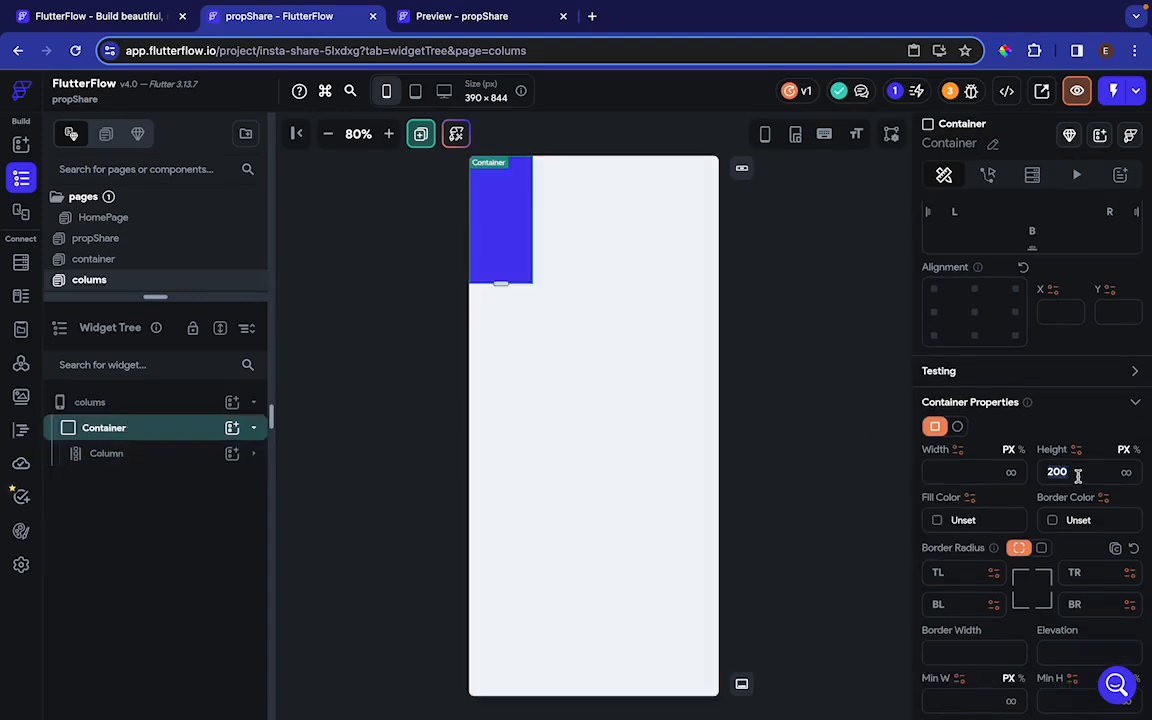
key("BackSpace")
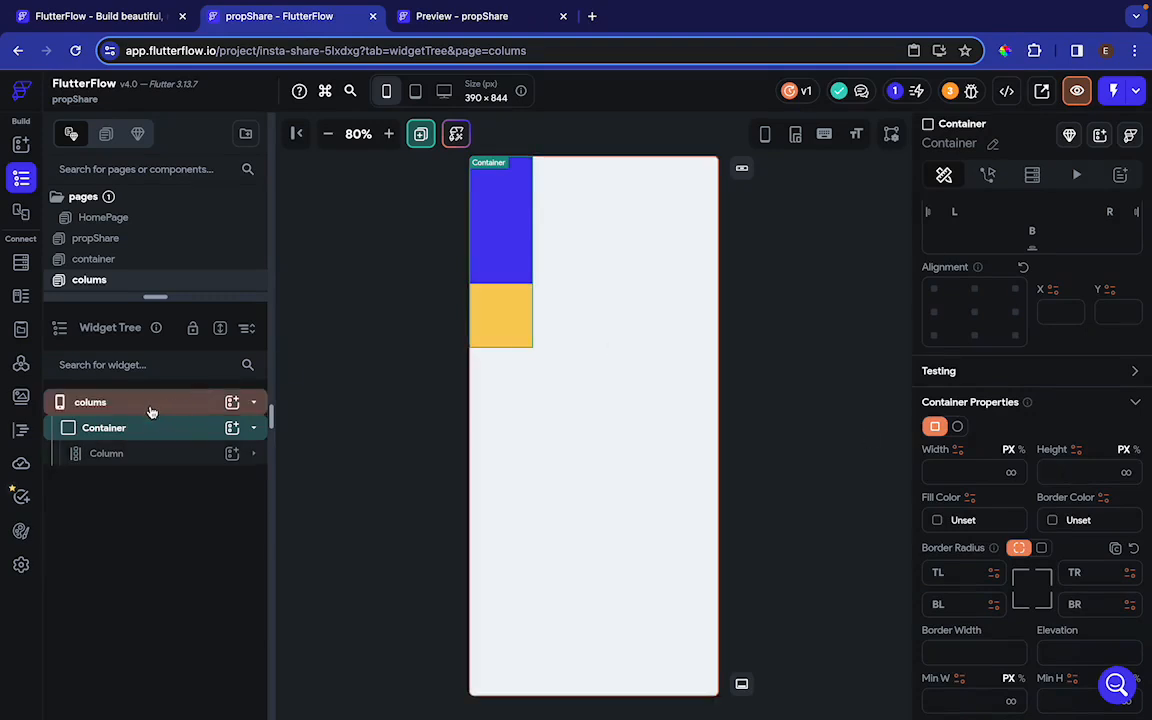
Stretch the first blue container to about 396 px high and the second to about 409 px high
left_click(507, 234)
left_click_drag(502, 219, 501, 406)
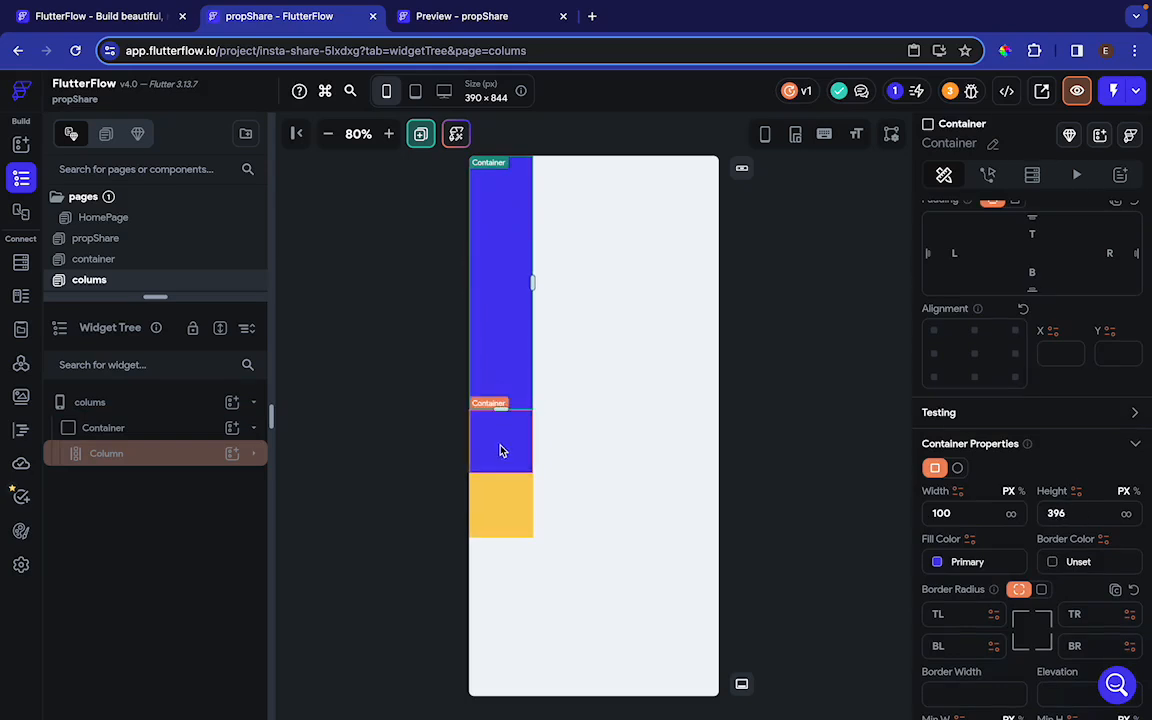
left_click(501, 455)
left_click_drag(501, 473, 506, 673)
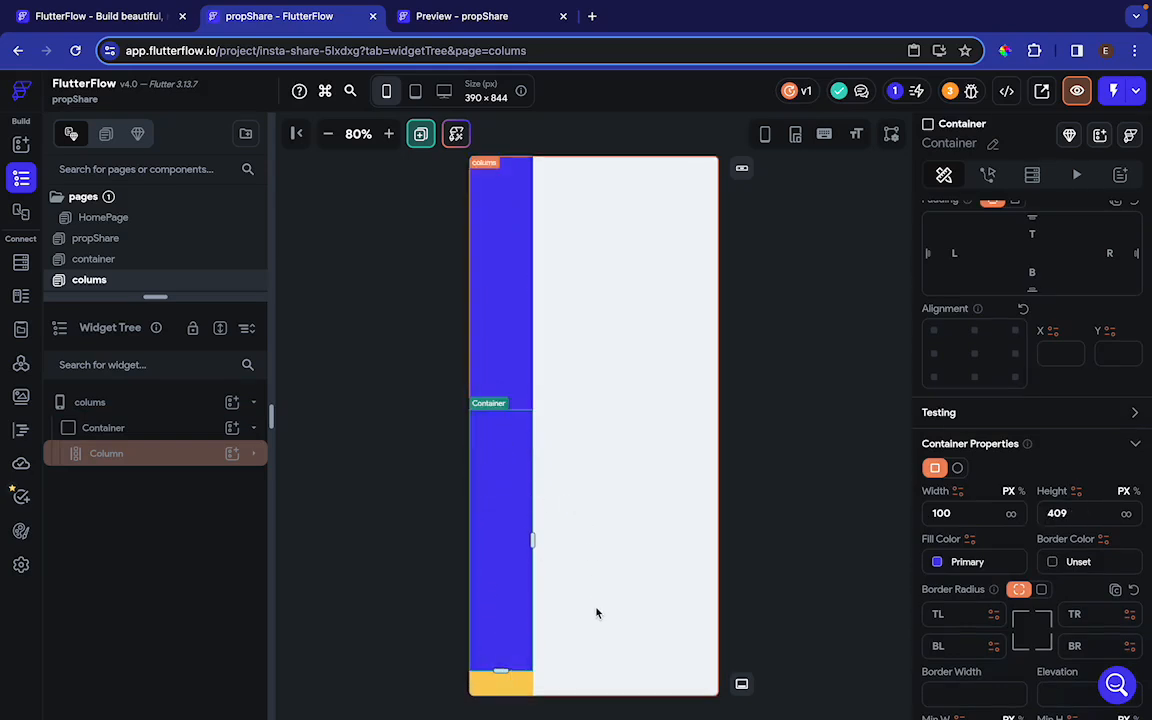
Change the fill color of the second container in the column to Success
left_click(939, 561)
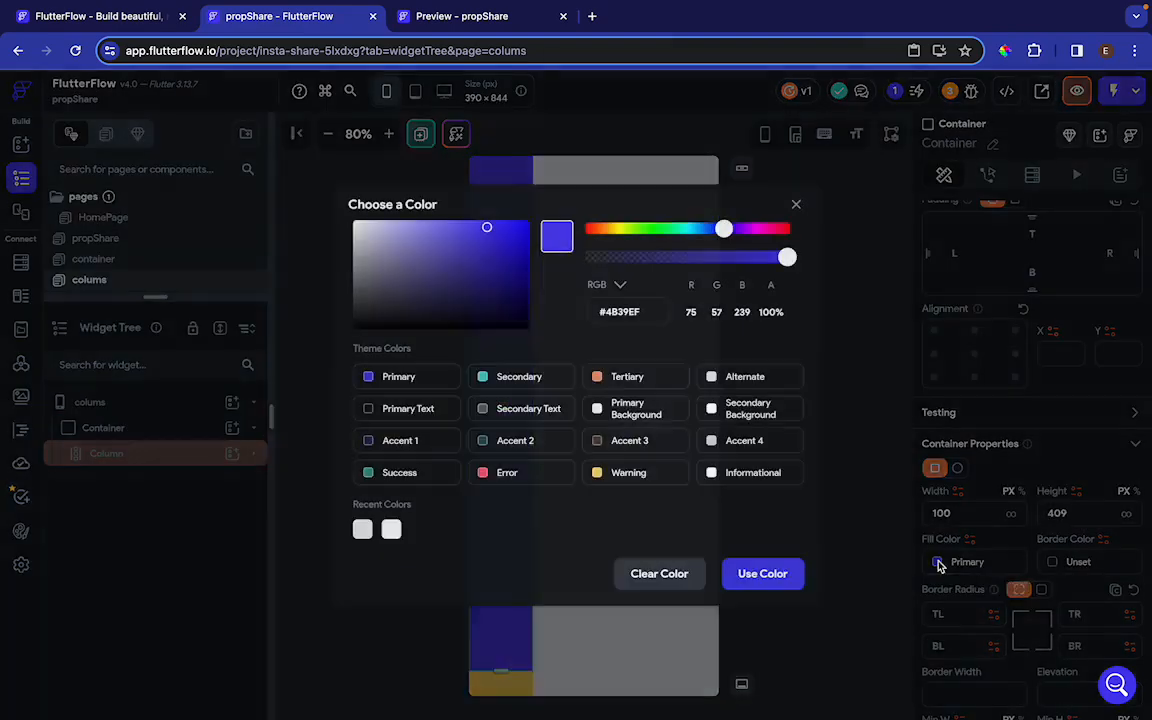
left_click(400, 473)
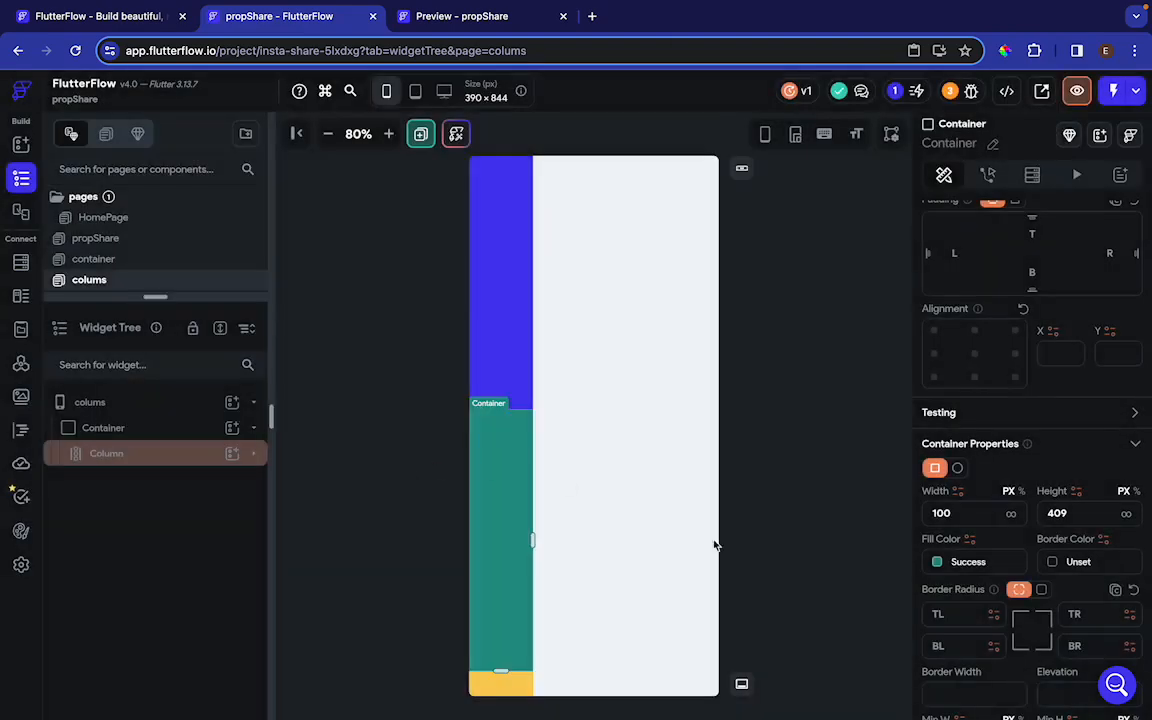
Open a fresh preview of the colums page, close the outdated one, and test vertical scrolling through the column's containers
left_click(478, 16)
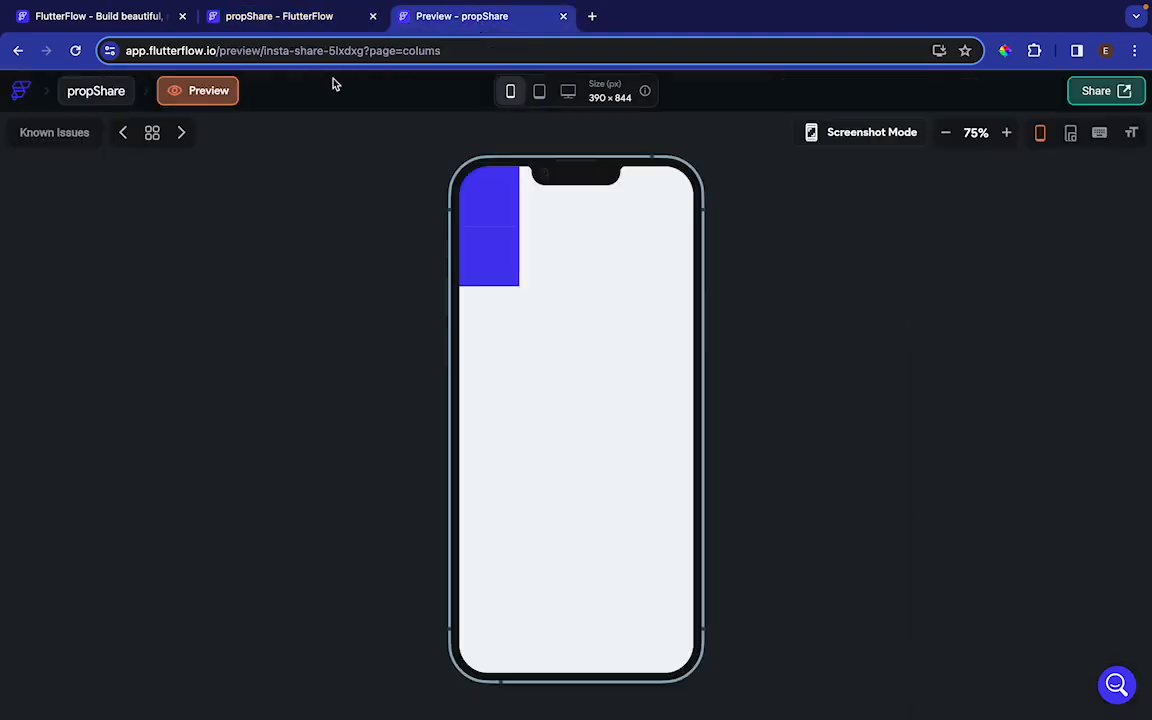
left_click(290, 20)
left_click(1077, 91)
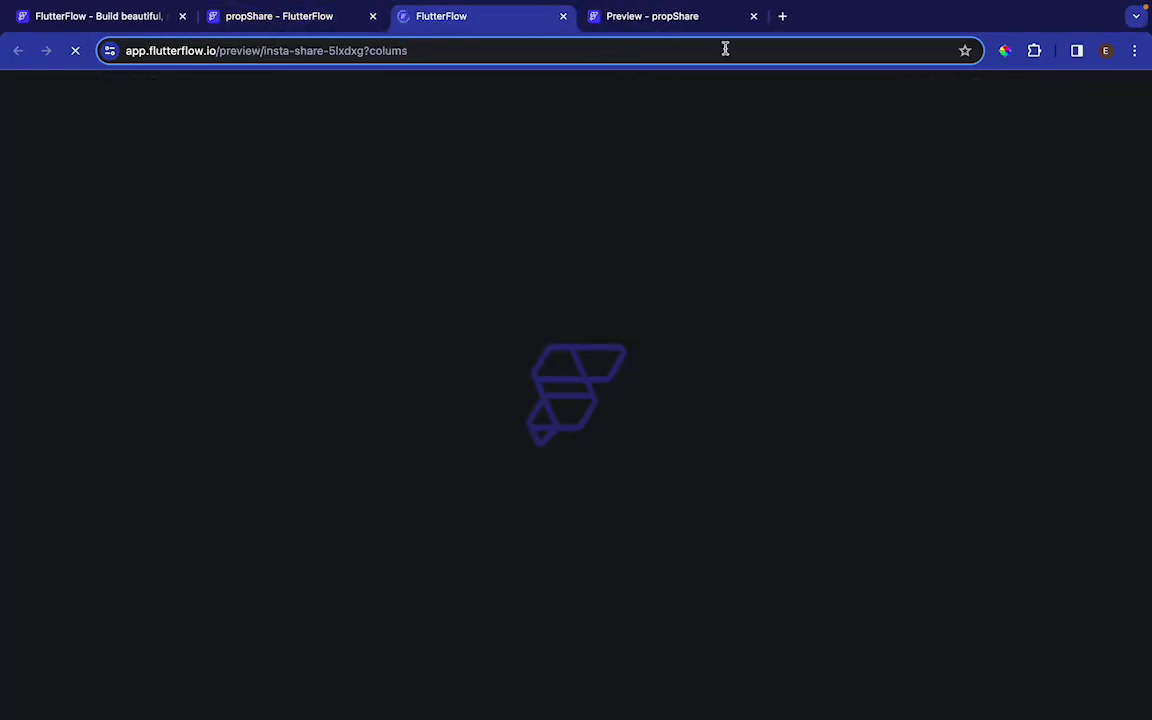
left_click(755, 16)
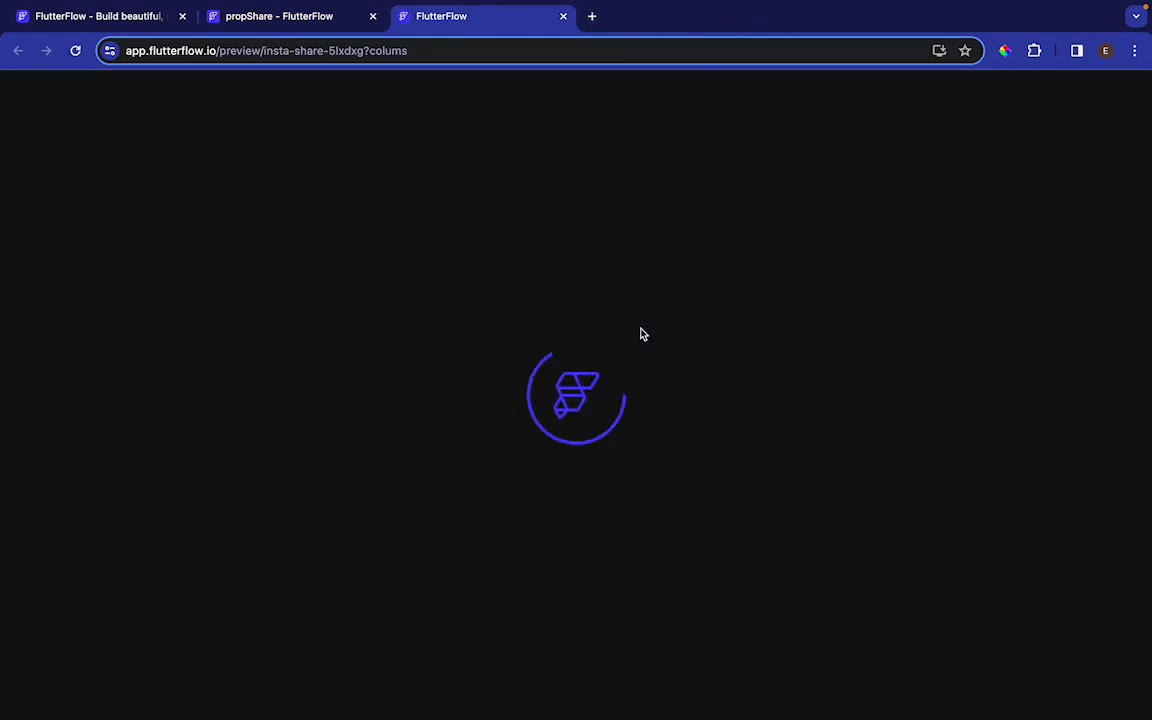
scroll(486, 511, "down", 5)
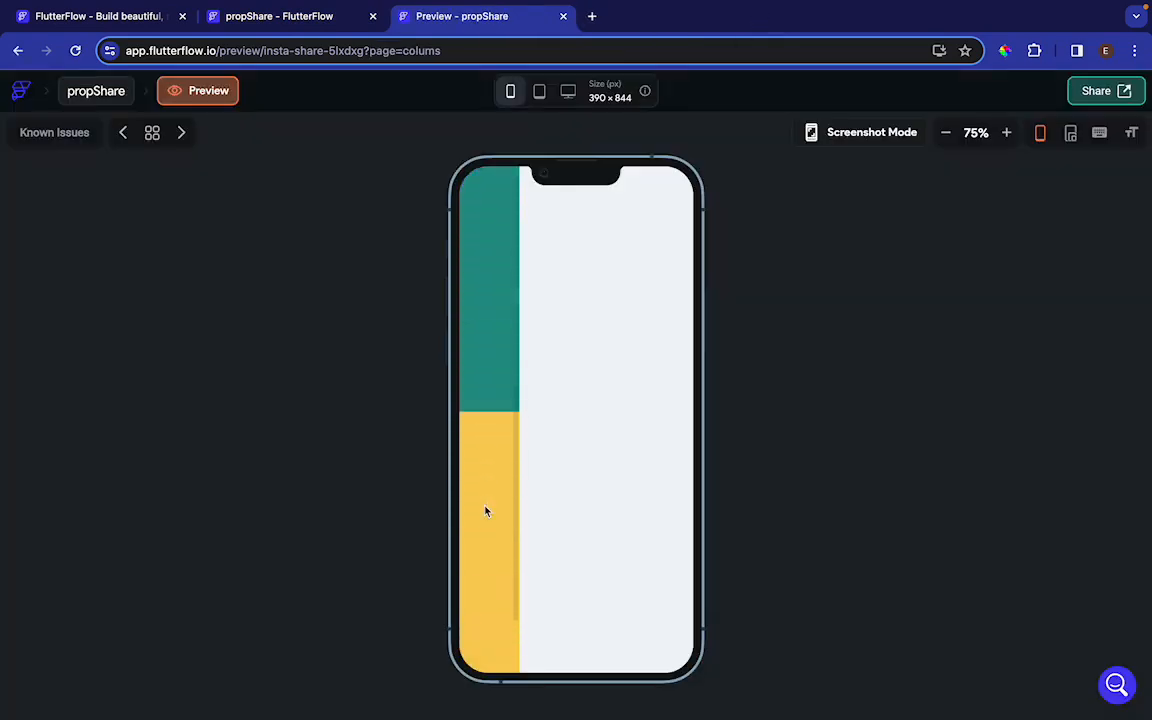
scroll(486, 511, "up", 3)
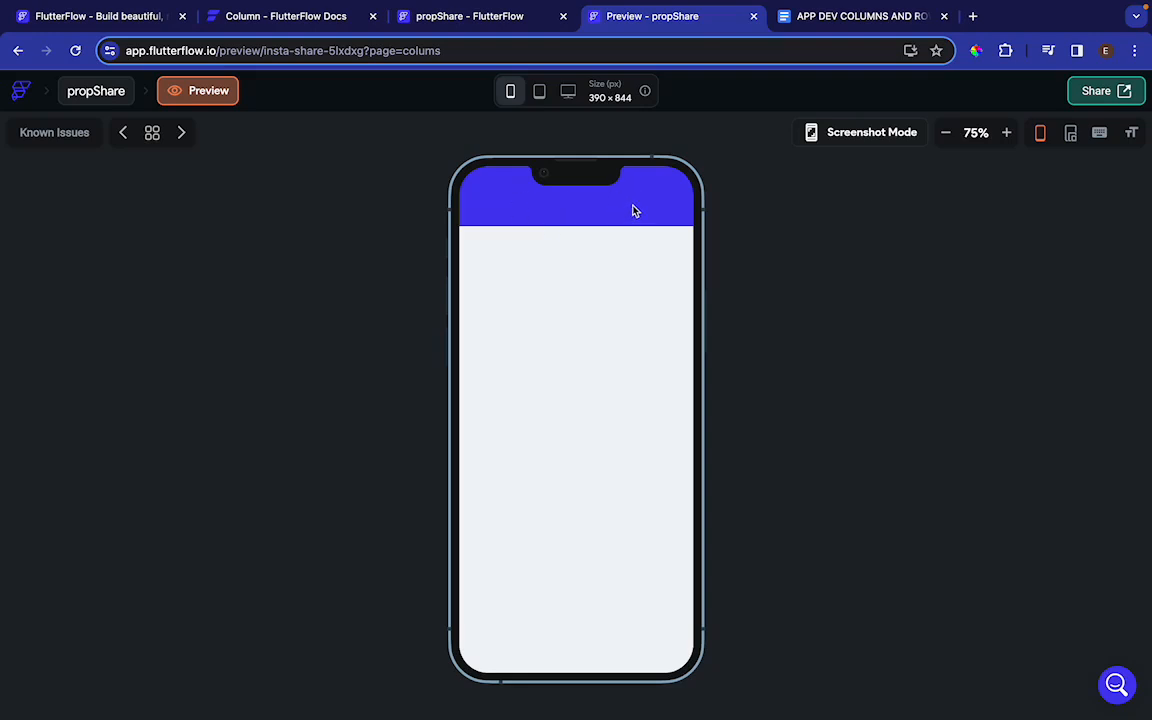
Test horizontal scrolling back and forth through the row of colored containers in the page preview
scroll(633, 211, "right", 2)
scroll(633, 211, "right", 5)
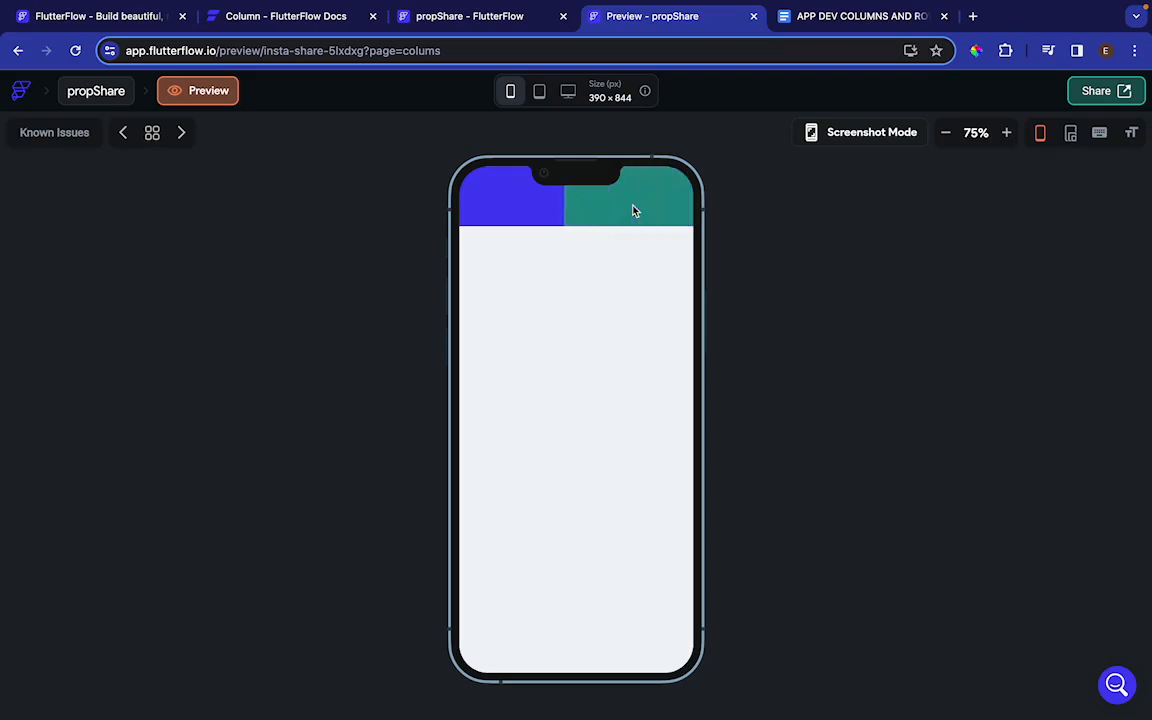
scroll(633, 211, "right", 1)
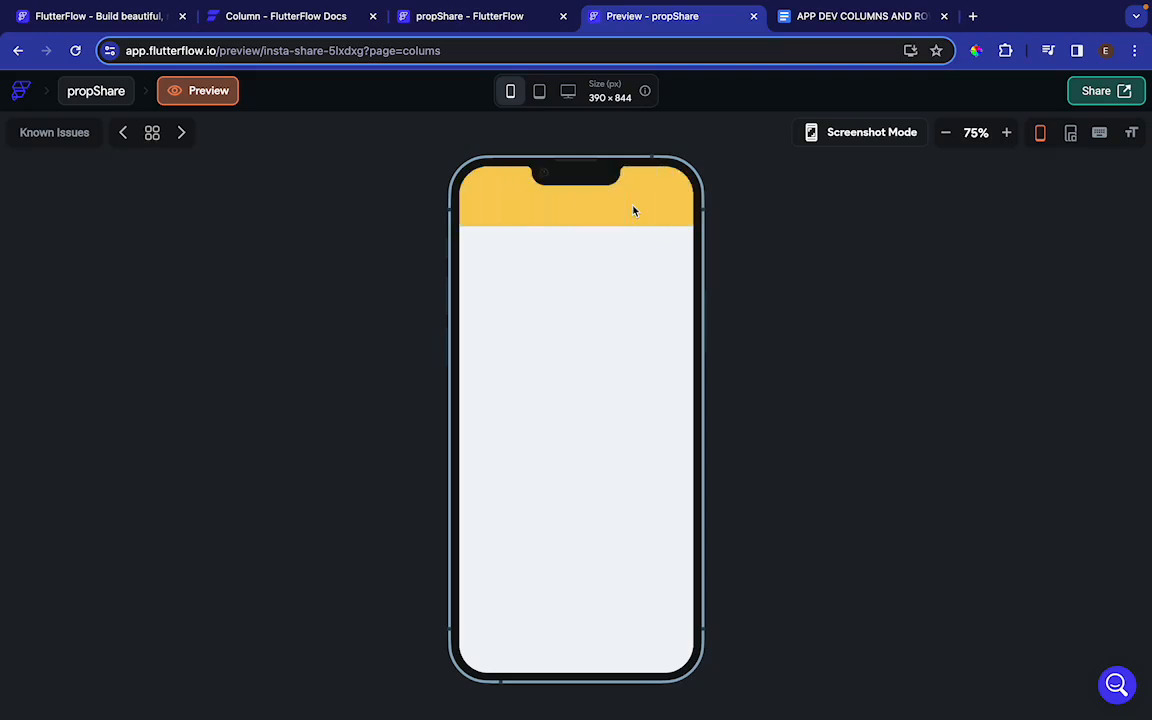
scroll(633, 211, "left", 6)
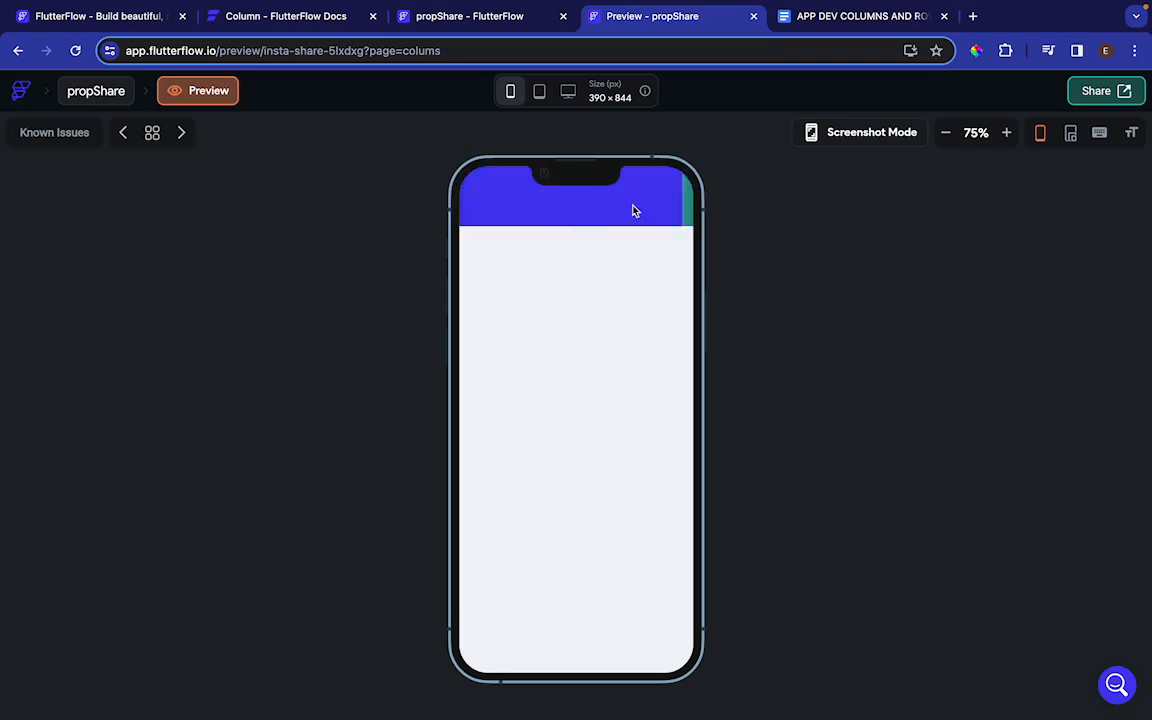
scroll(633, 211, "right", 6)
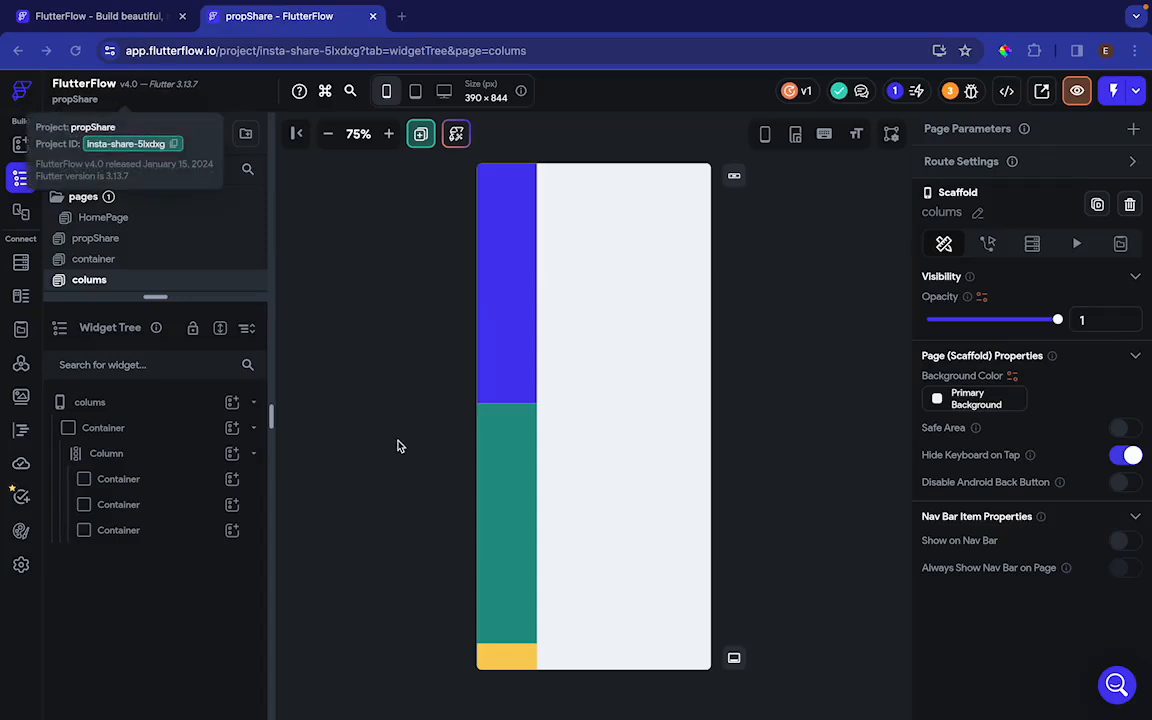
Delete the column and its three containers from the colums page's main container
left_click(321, 294)
left_click(321, 294)
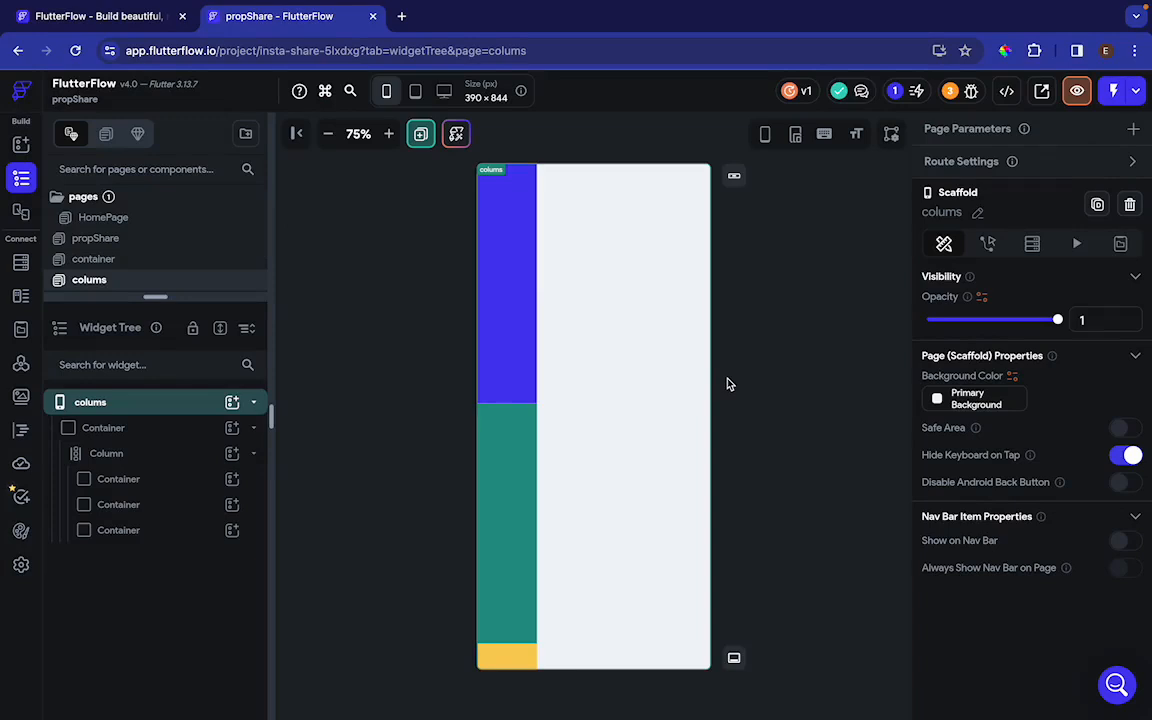
left_click(165, 455)
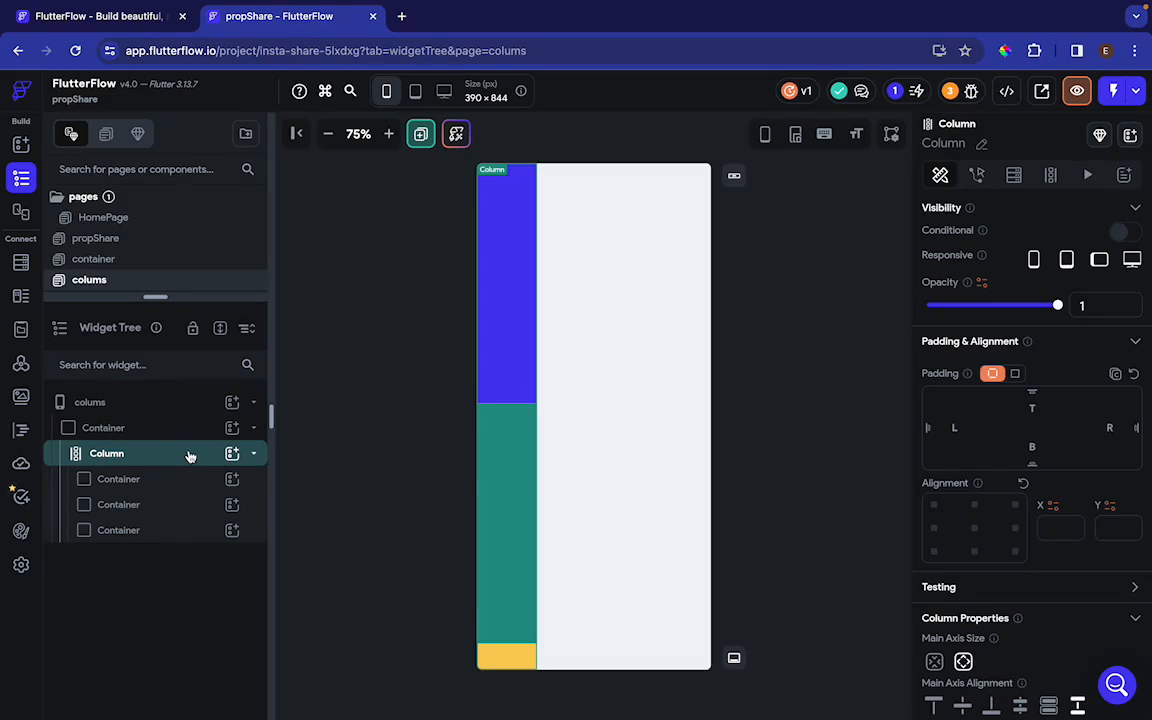
left_click(190, 456)
key("Delete")
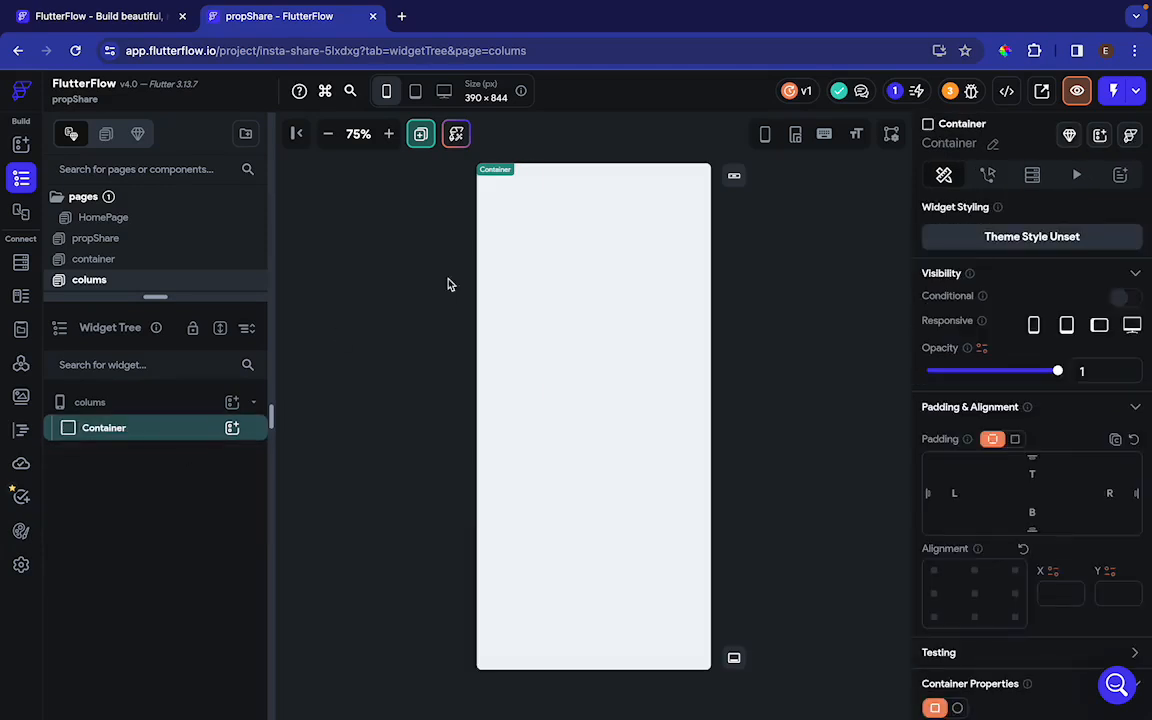
Add a row inside the page's container and fill it with one new container and two duplicates of it
left_click(232, 428)
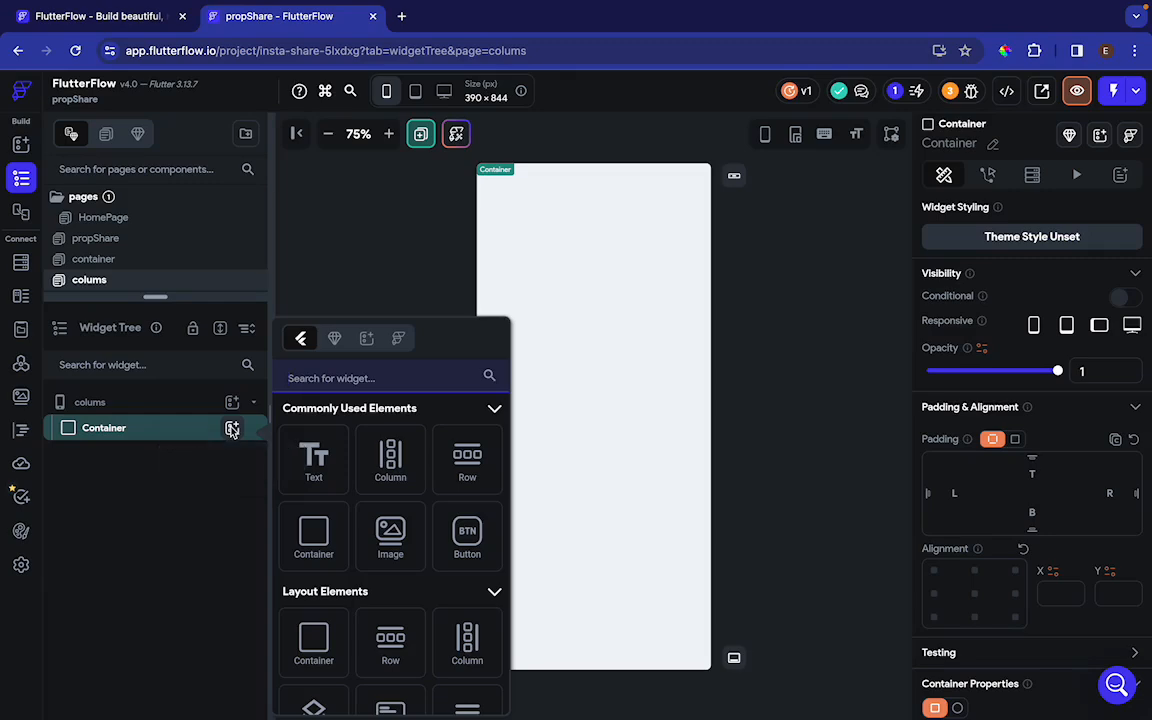
left_click(464, 468)
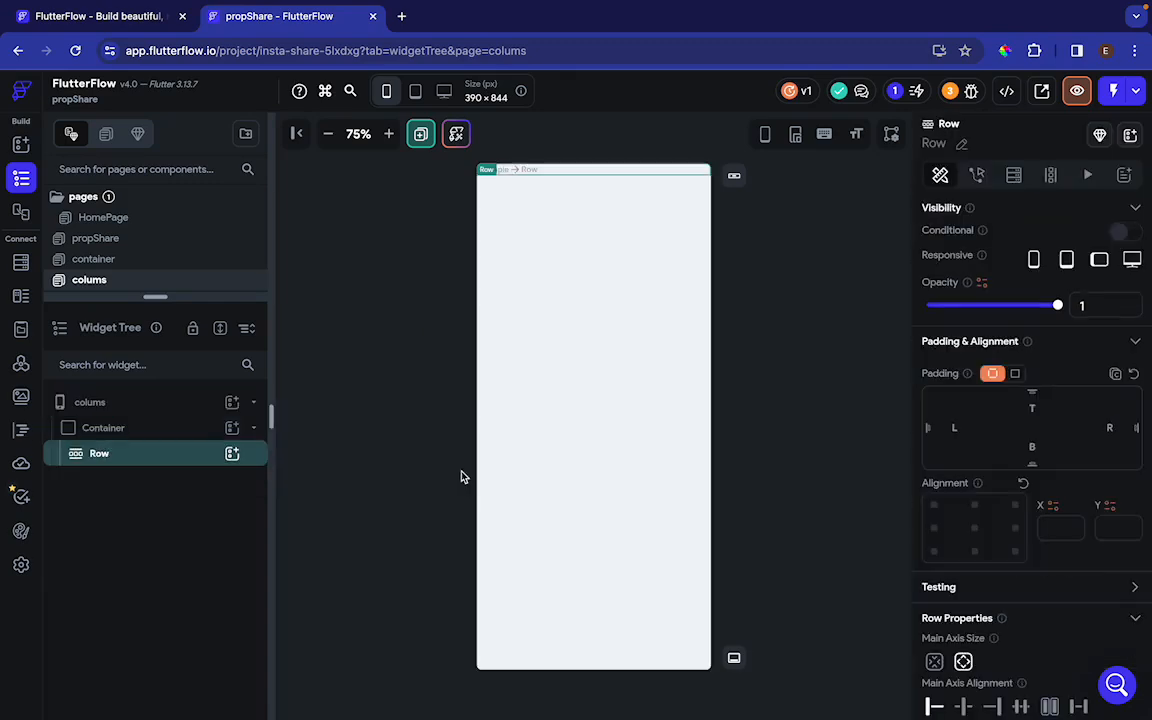
left_click(232, 454)
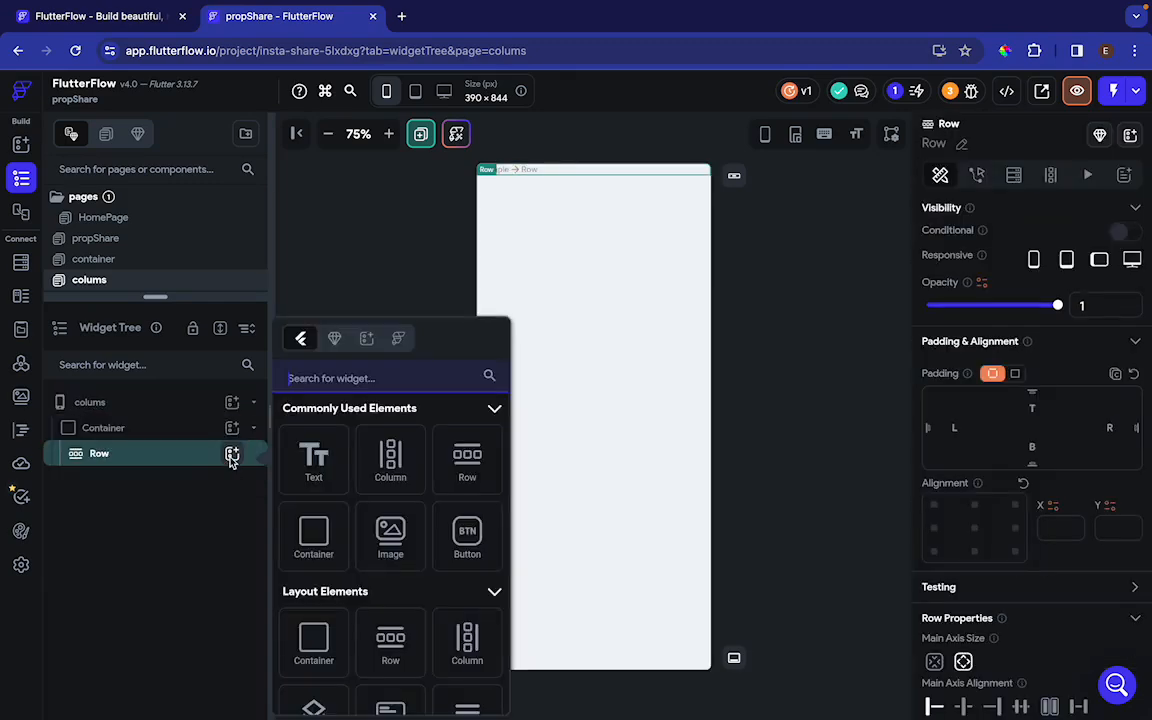
left_click(314, 540)
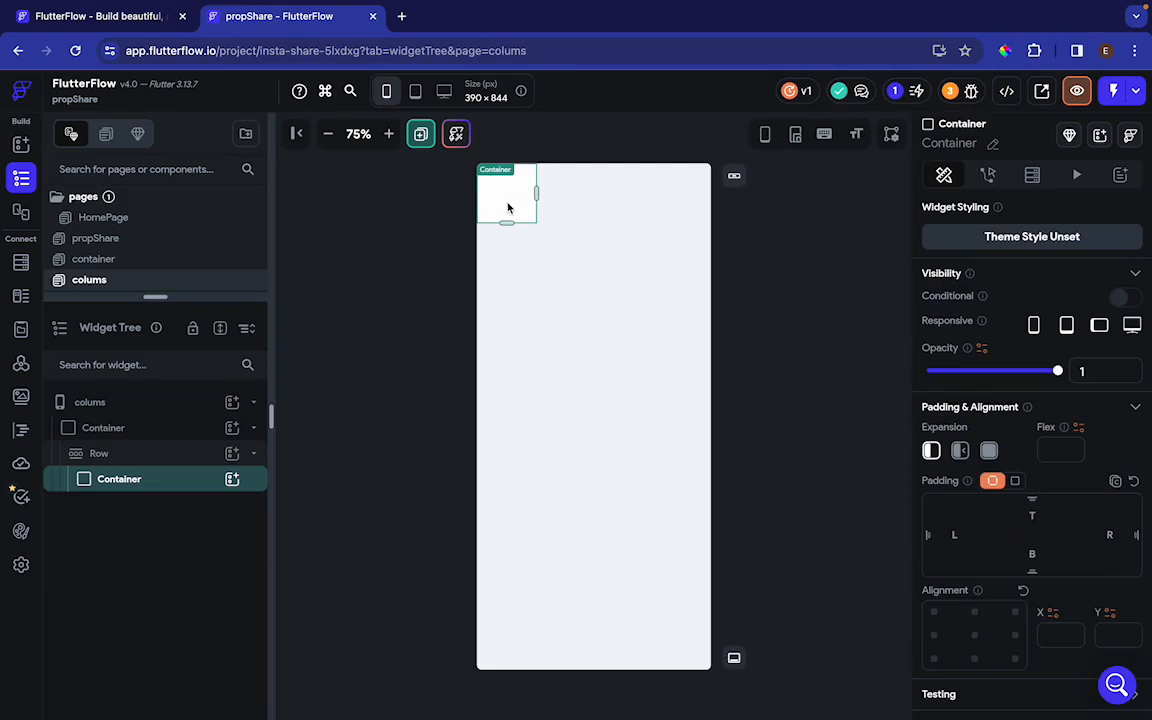
key("ctrl+d")
key("ctrl+d")
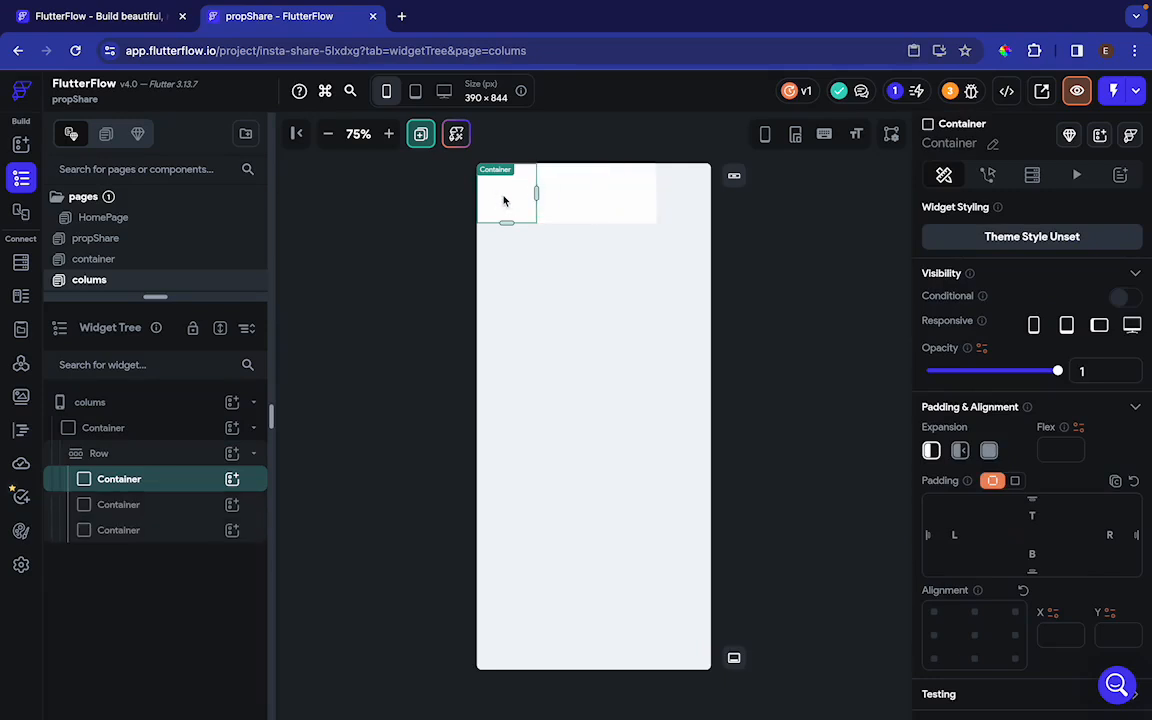
Set the fill color of the first container in the row to Primary
scroll(1032, 508, "down", 5)
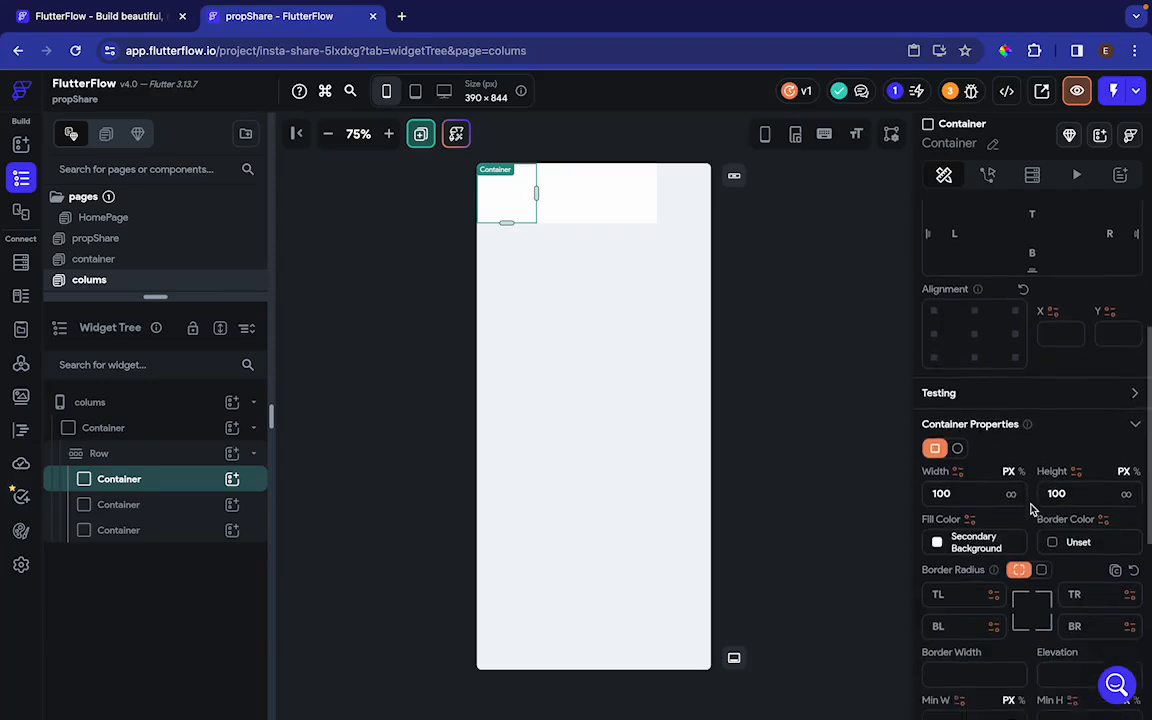
scroll(1032, 508, "down", 2)
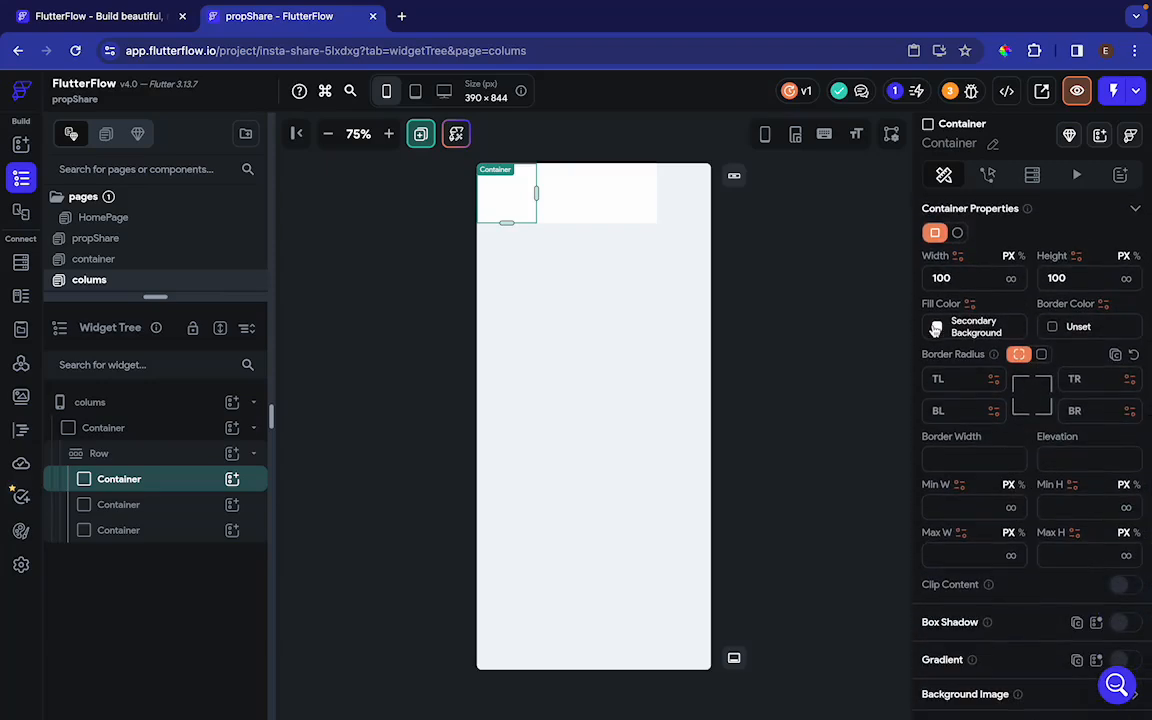
left_click(935, 330)
left_click(369, 376)
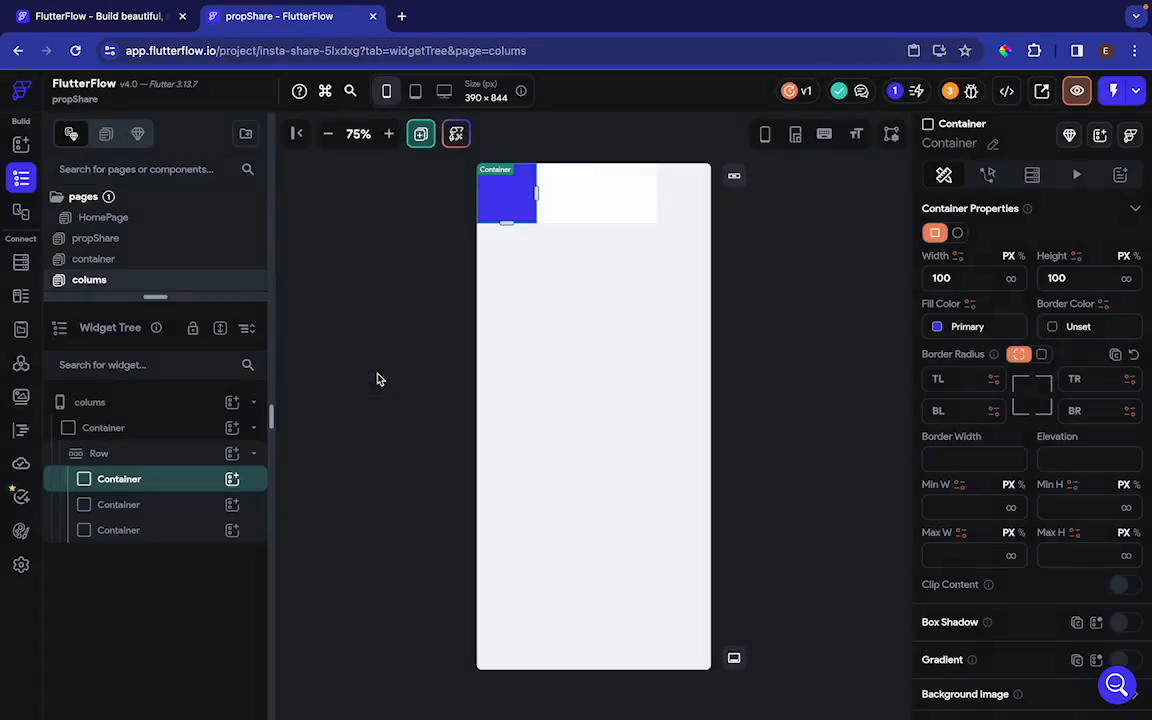
Set the fill color of the row's second container to Success and of the third to Warning
left_click(577, 220)
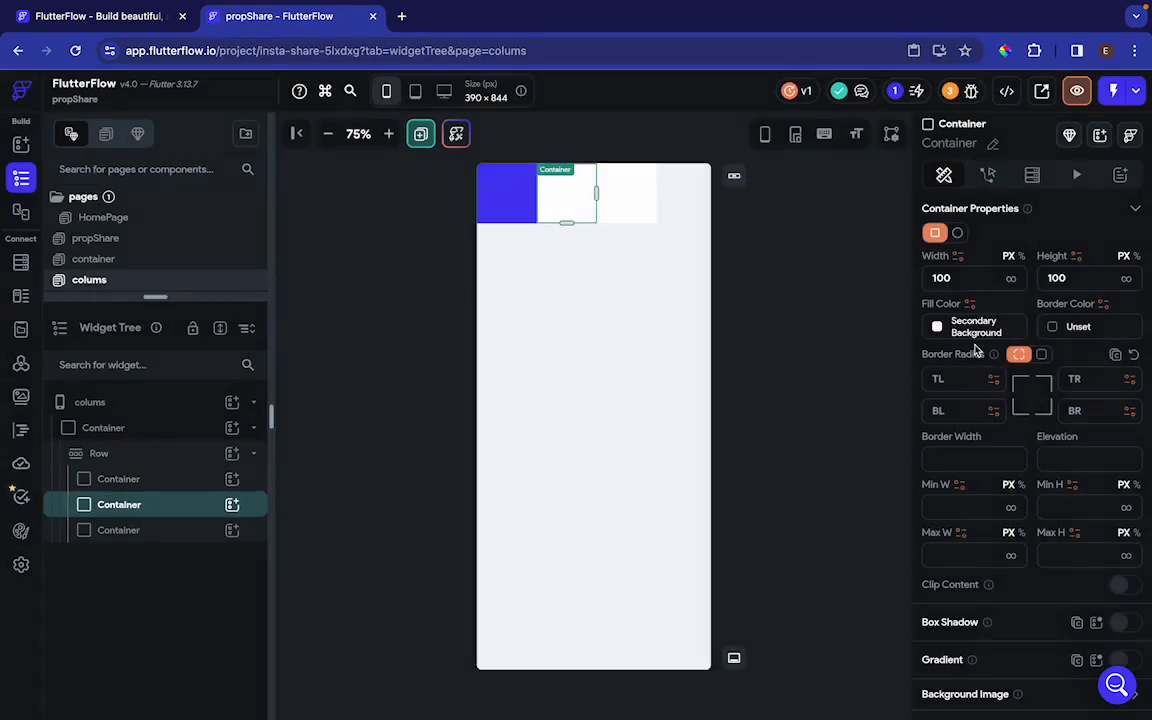
left_click(938, 330)
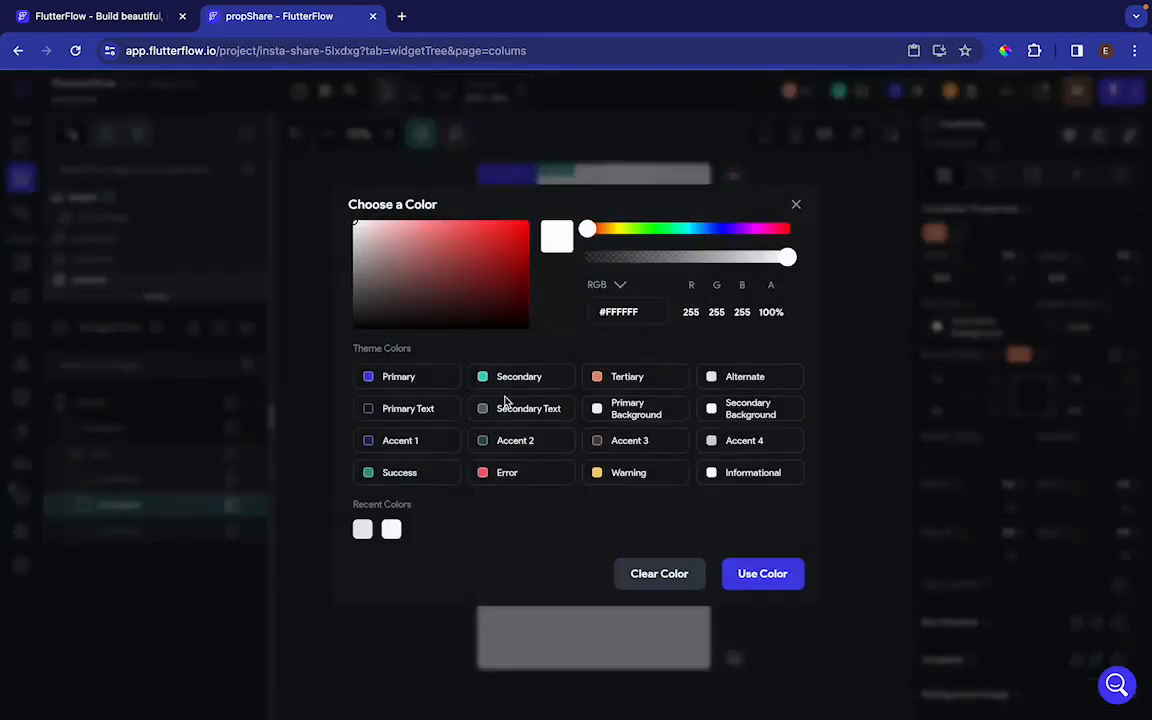
left_click(397, 472)
left_click(620, 196)
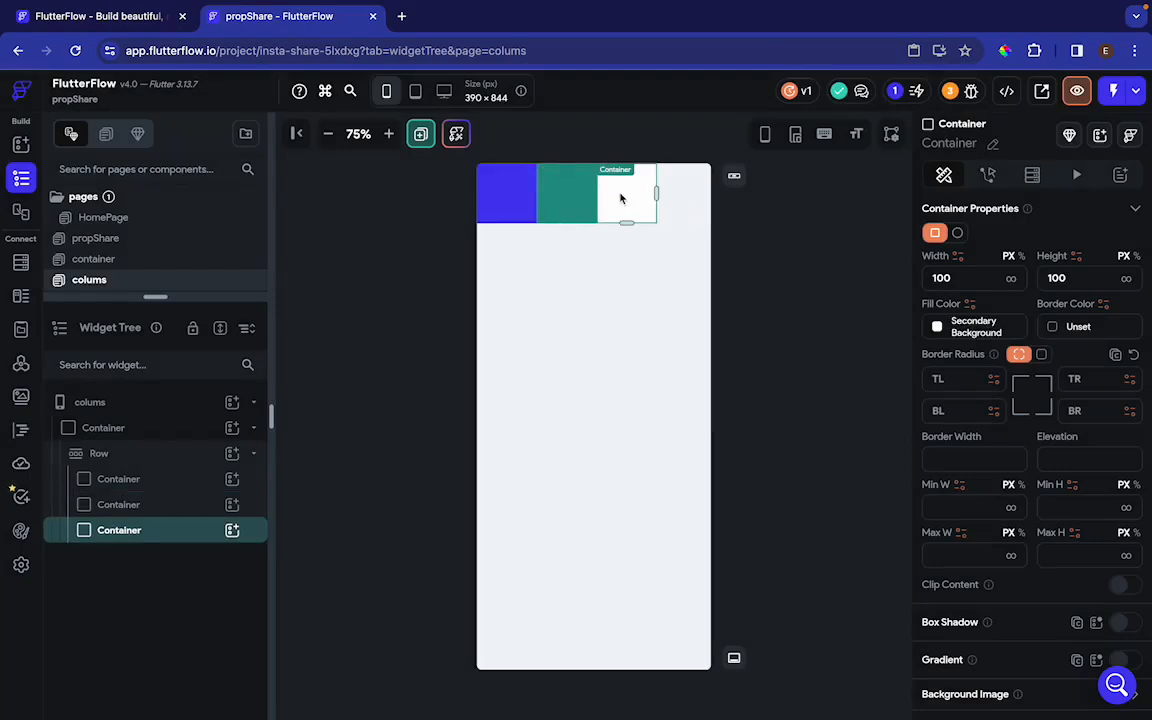
left_click(940, 328)
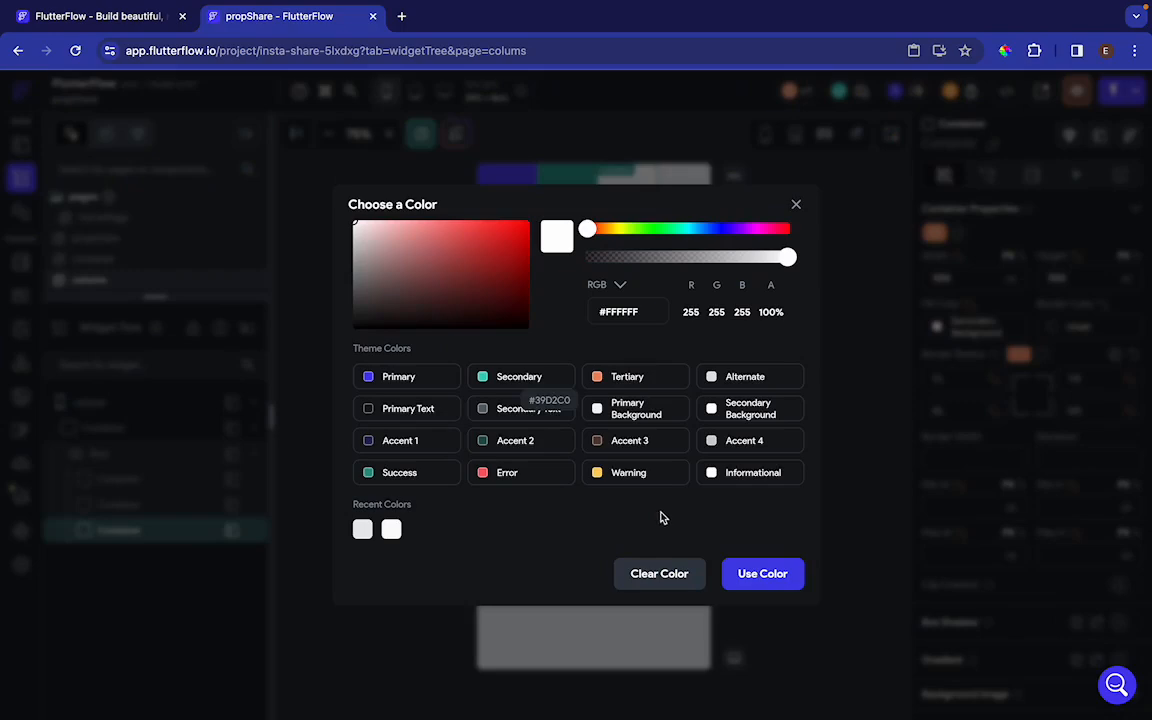
left_click(624, 474)
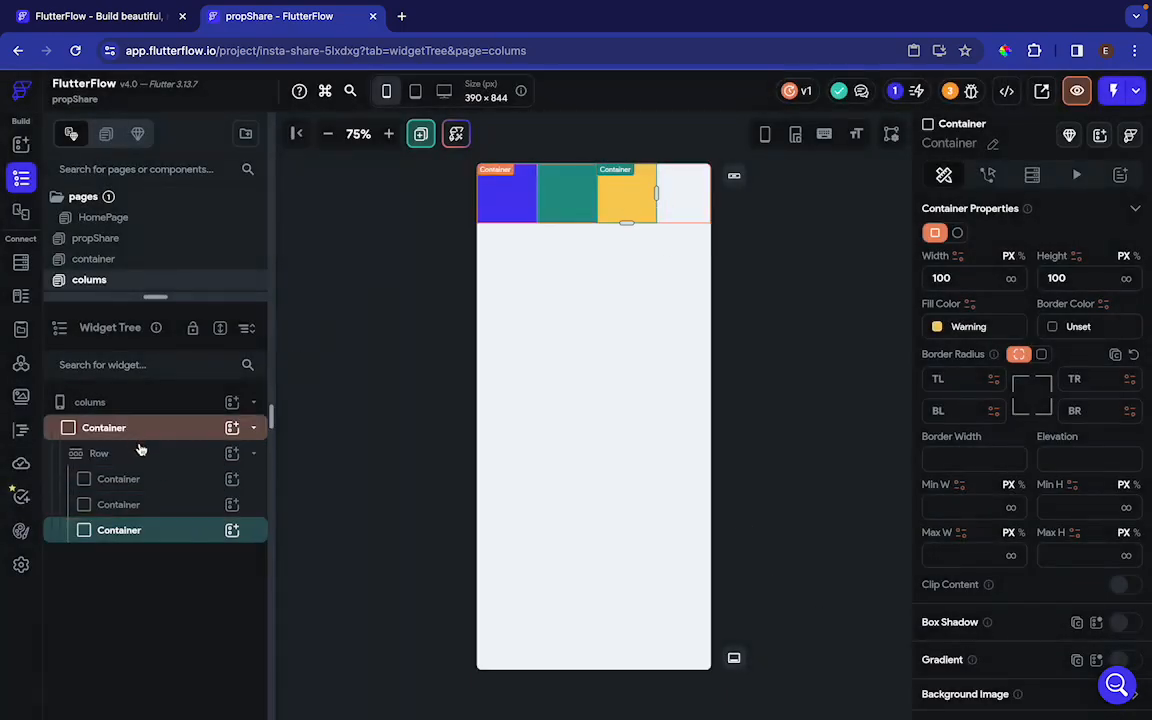
Set the width of the first blue container in the row to 200 px
left_click(511, 193)
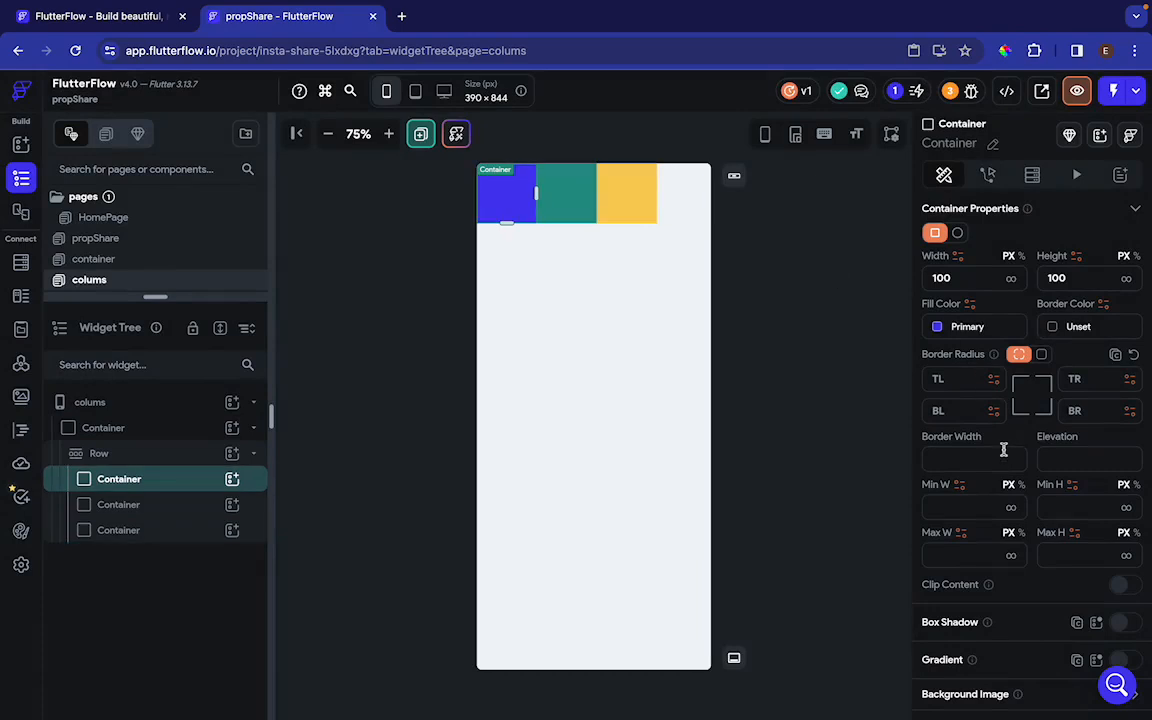
scroll(1003, 450, "down", 1)
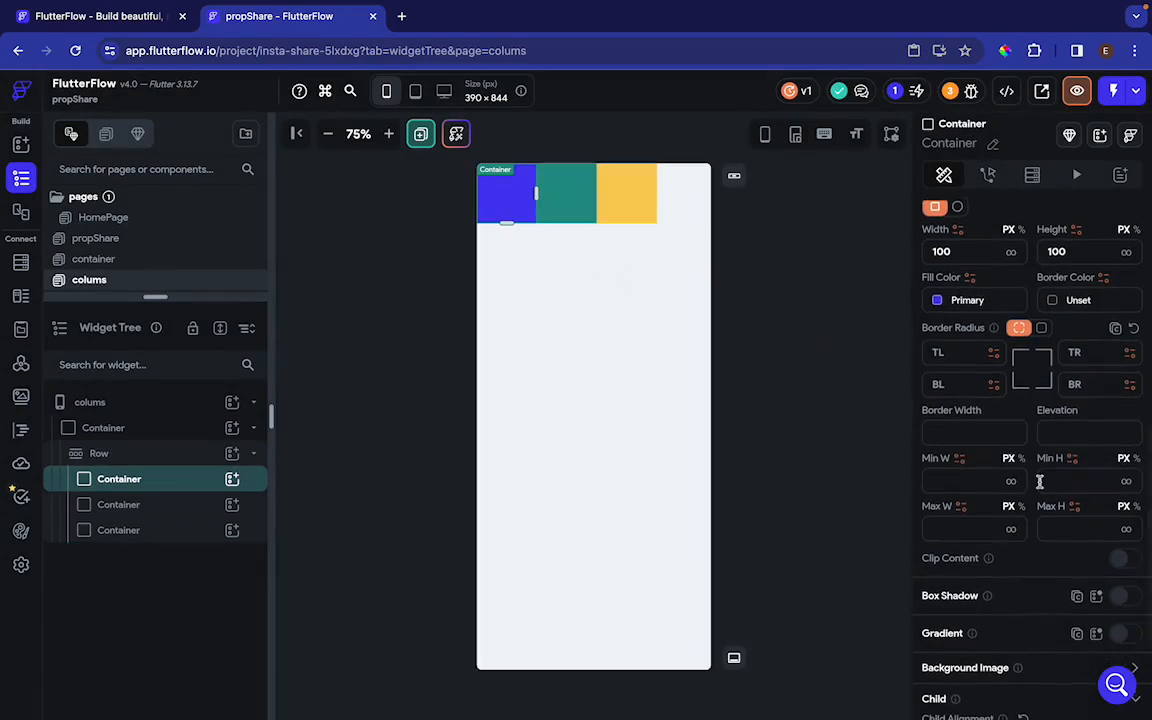
scroll(1040, 487, "down", 3)
scroll(1040, 487, "up", 6)
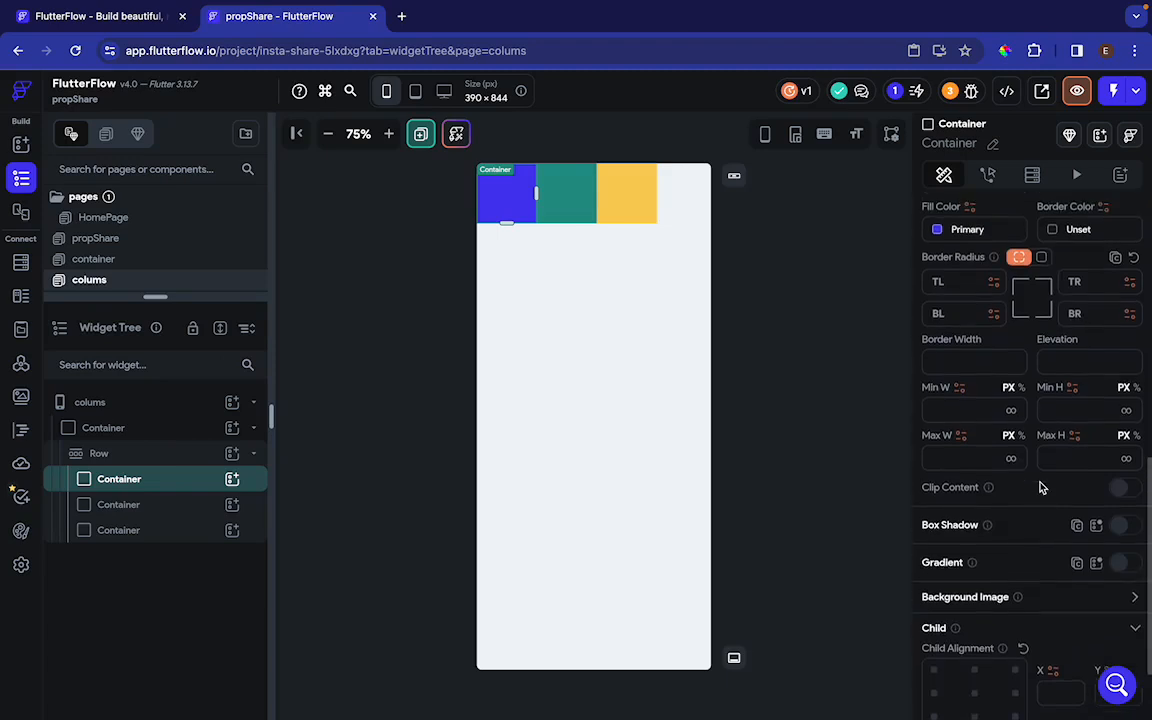
scroll(1040, 487, "up", 1)
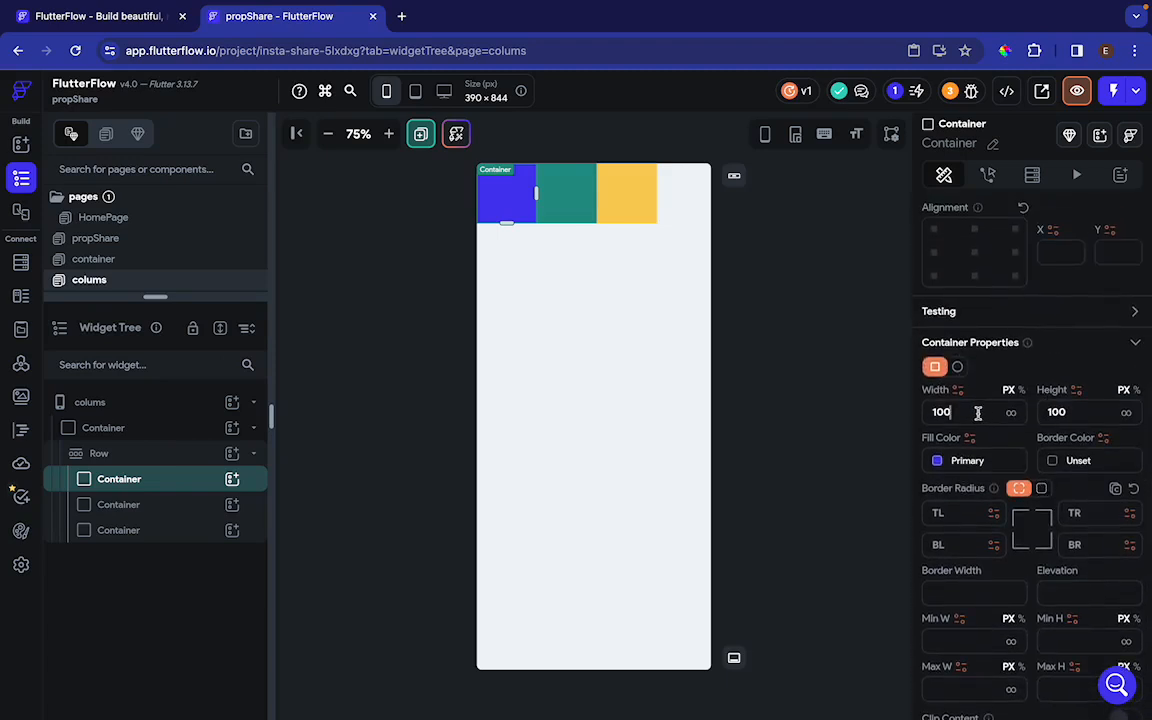
double_click(978, 413)
type("200")
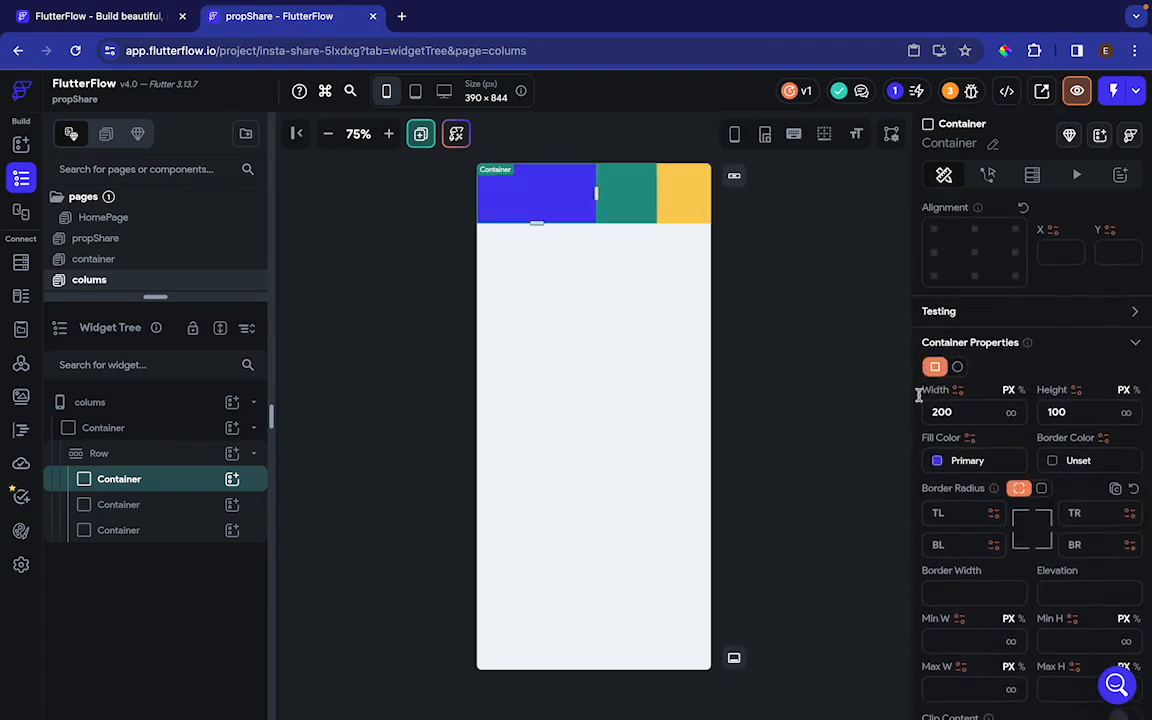
Widen the green second container in the row and set its width to 200 px
left_click(640, 198)
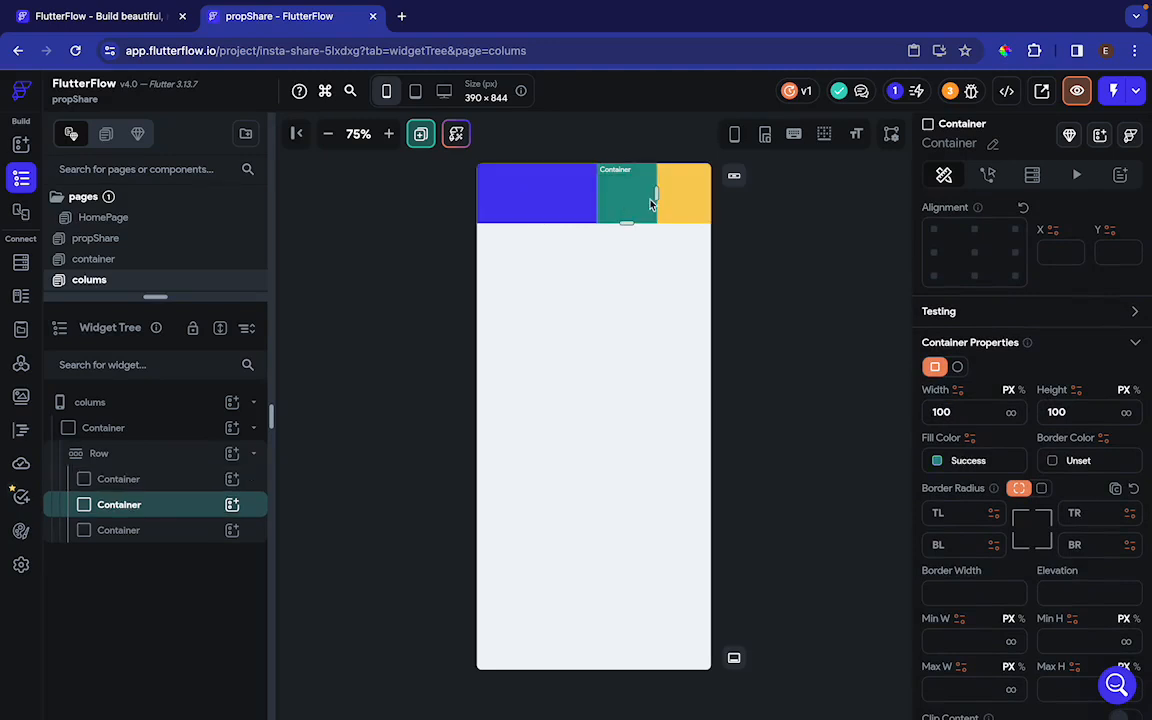
left_click_drag(658, 192, 660, 198)
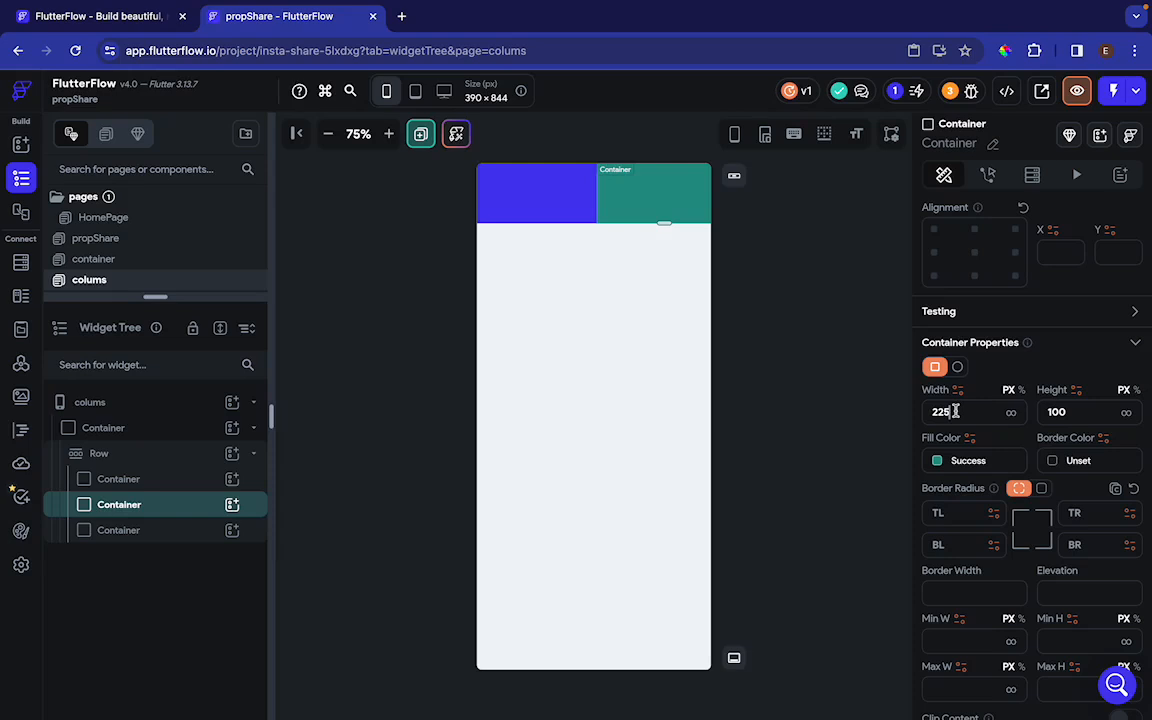
type("200")
Set the width of the yellow third container in the row to 200 px
left_click(152, 531)
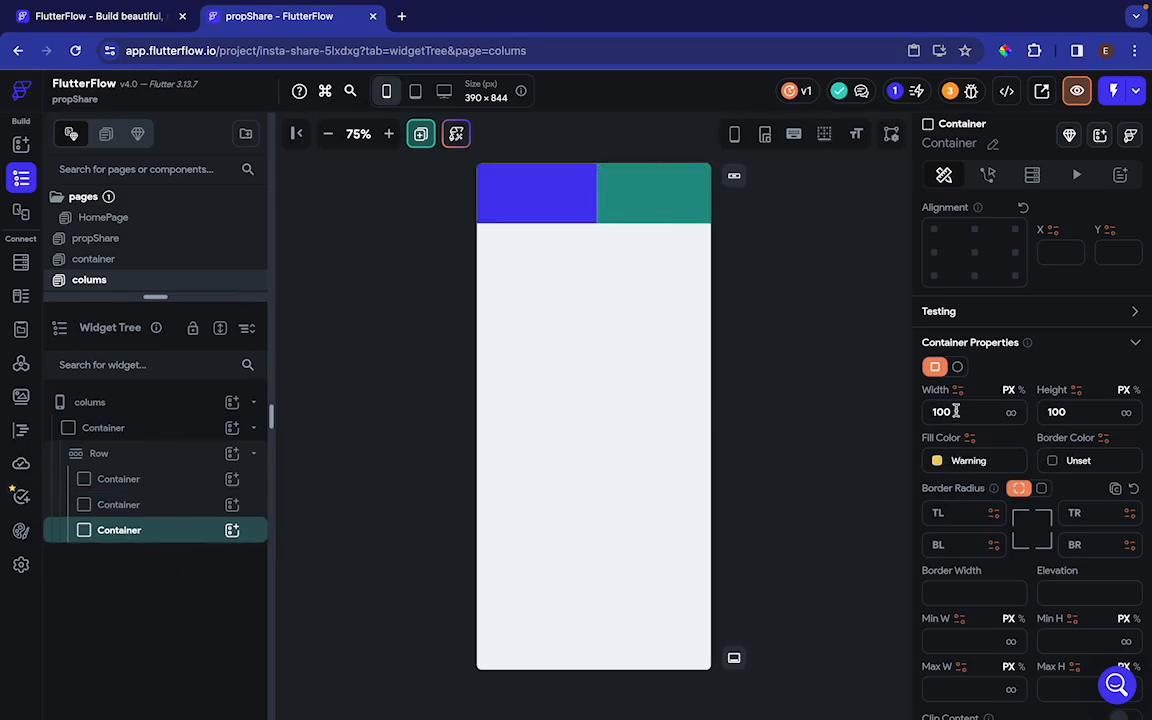
type("200")
left_click(797, 366)
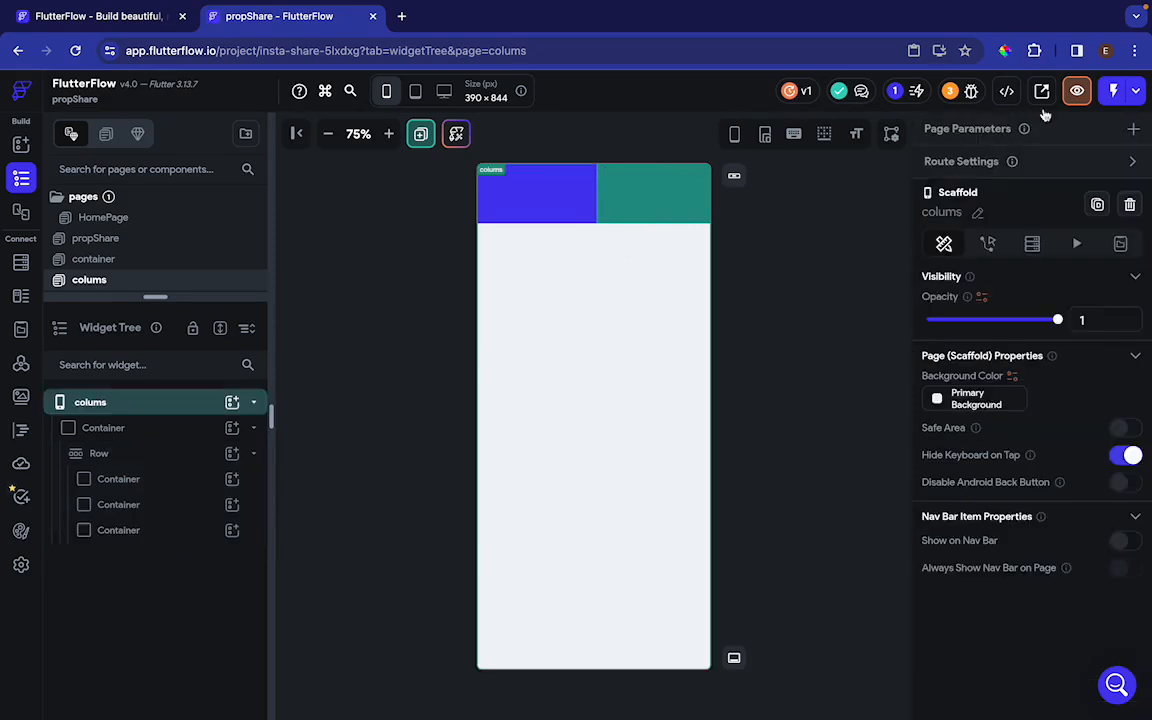
Preview the colums page at 75% zoom to check the row, and return to the editor
left_click(1076, 91)
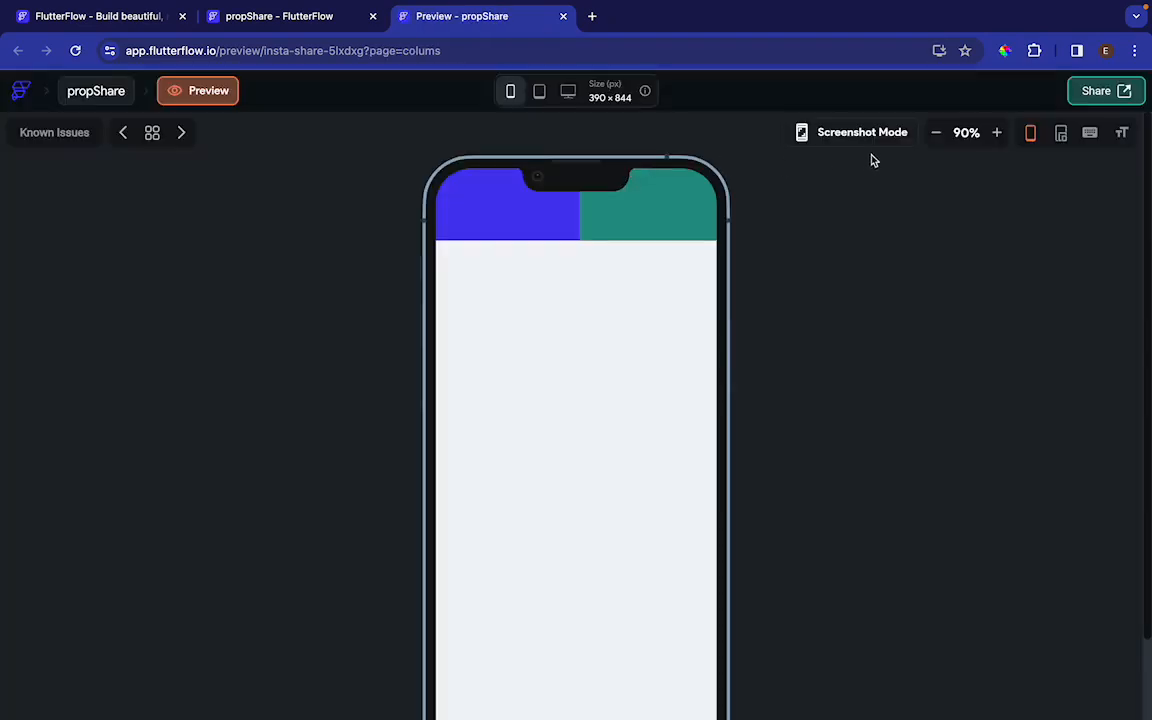
left_click(936, 132)
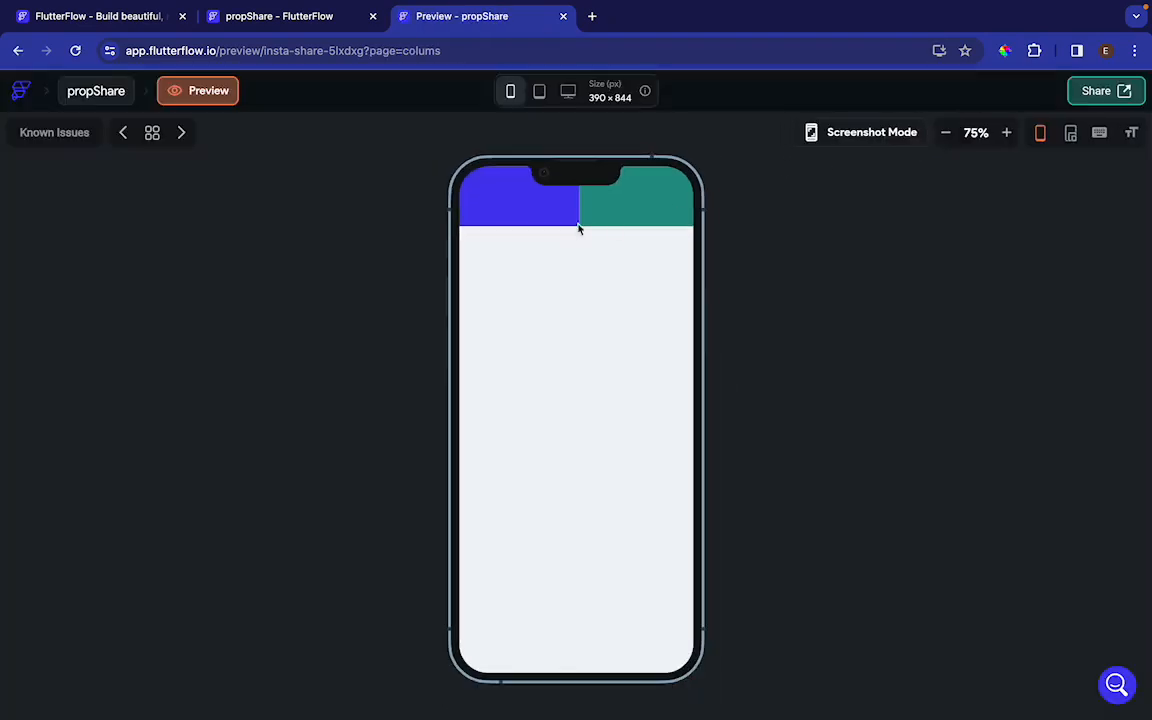
left_click(330, 18)
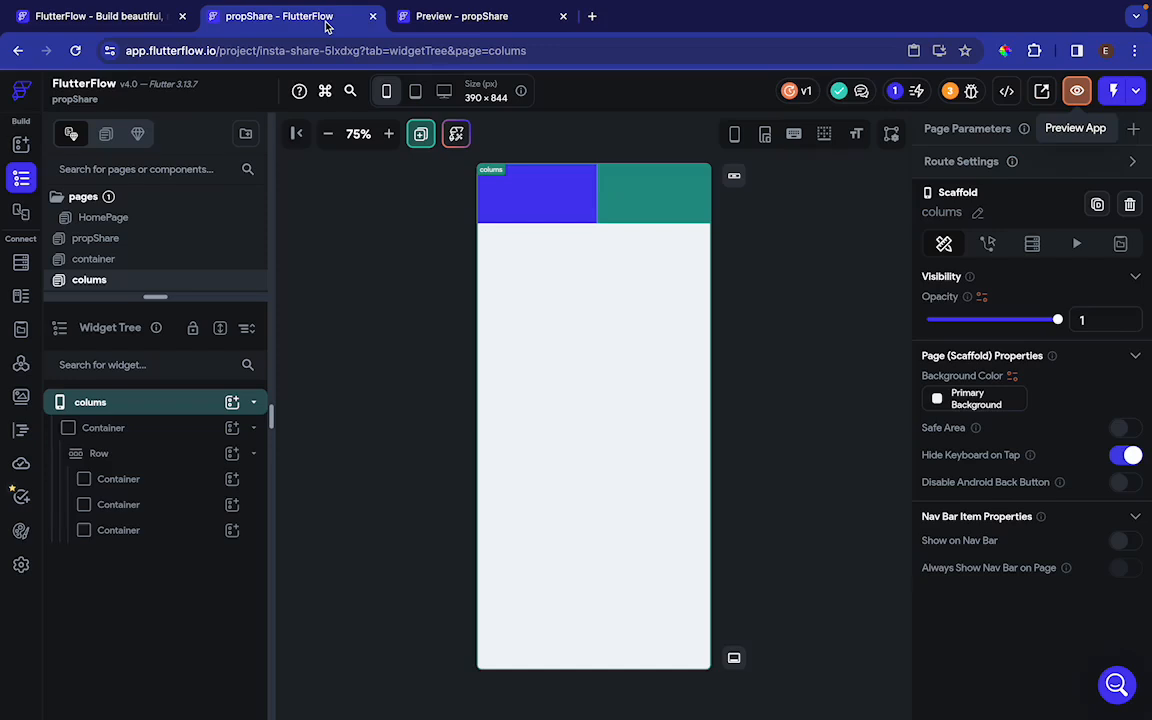
Allow scrolling on the row that holds the three 200 px containers
left_click(154, 455)
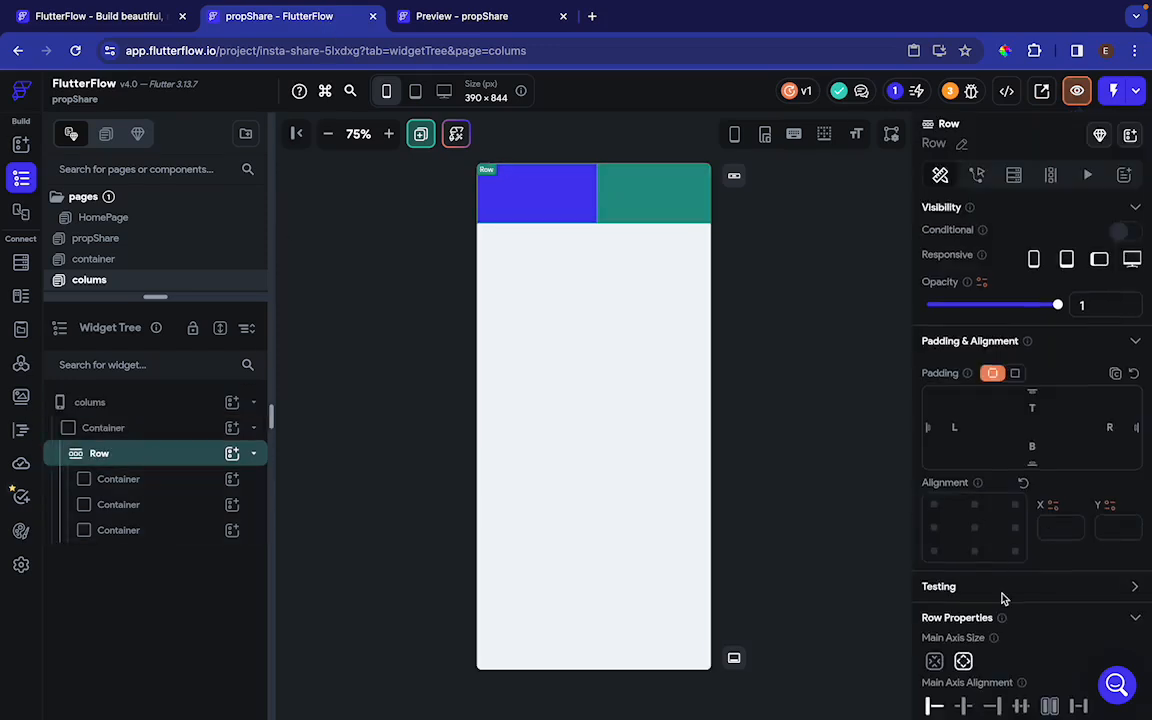
scroll(1004, 598, "down", 3)
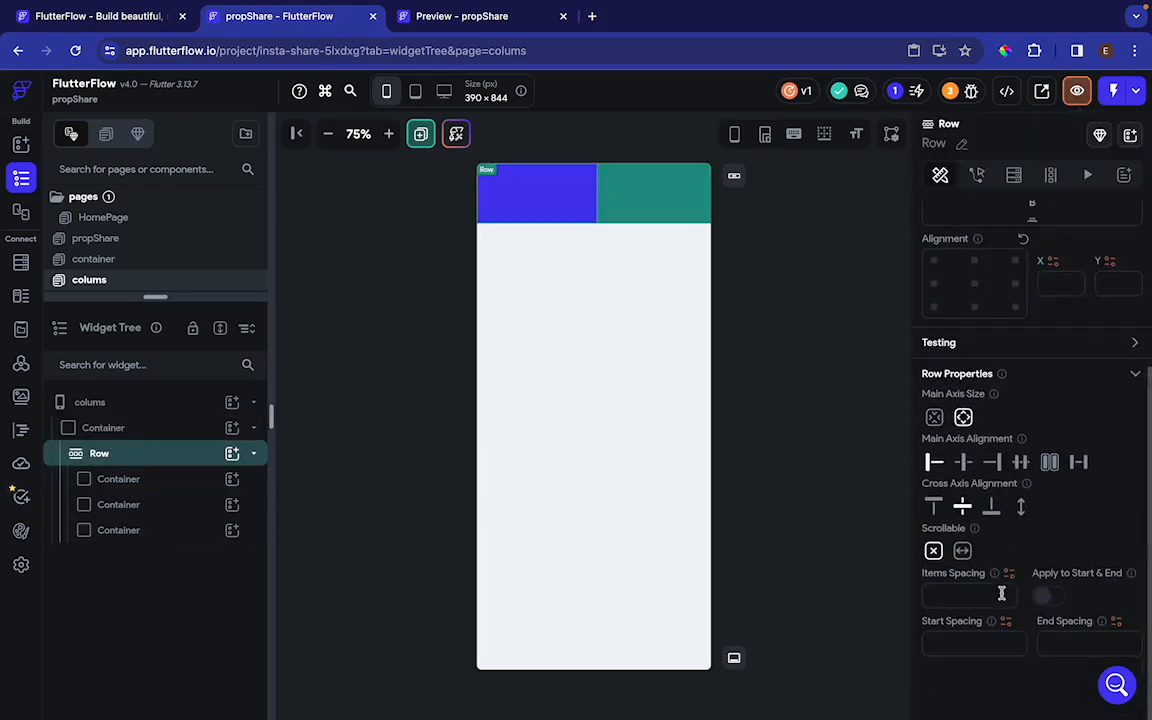
left_click(962, 551)
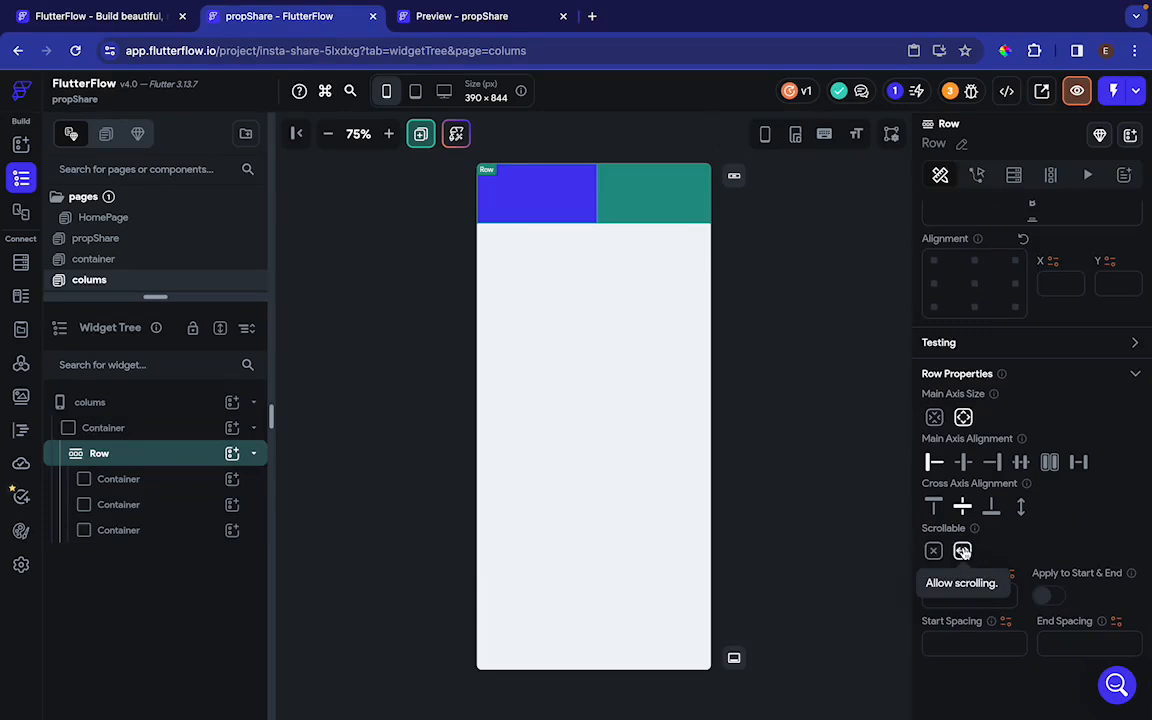
Reload the page preview at 75% zoom and test scrolling the row sideways in both directions
left_click(519, 23)
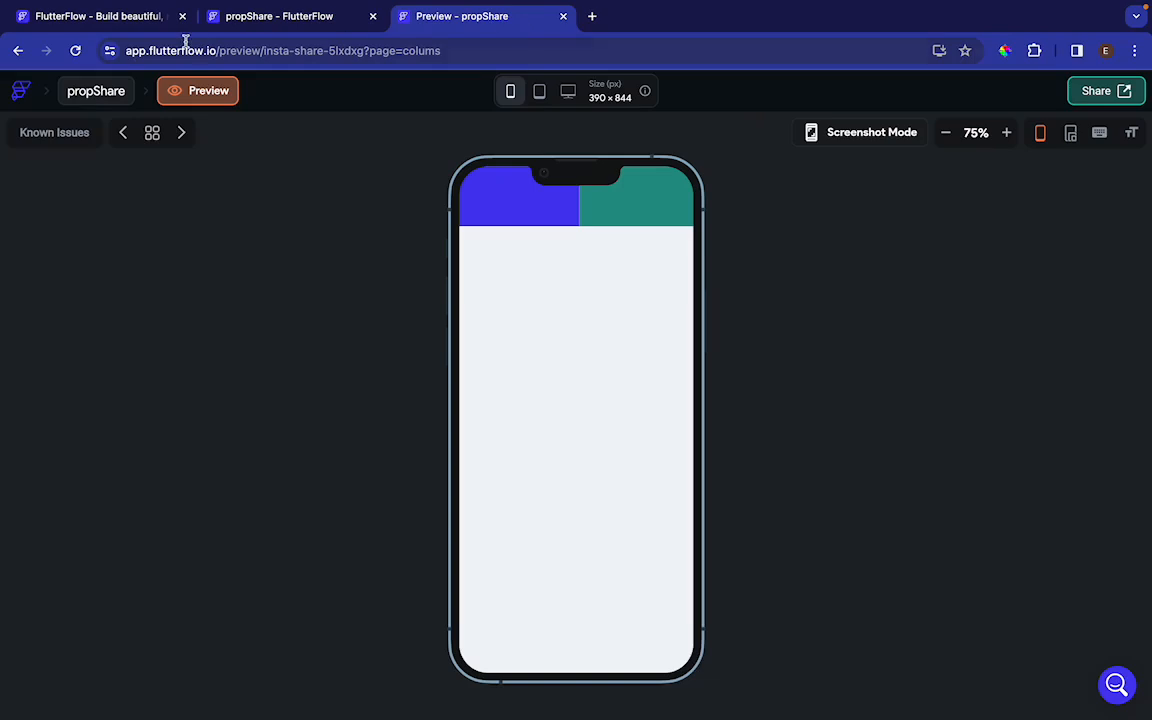
left_click(75, 50)
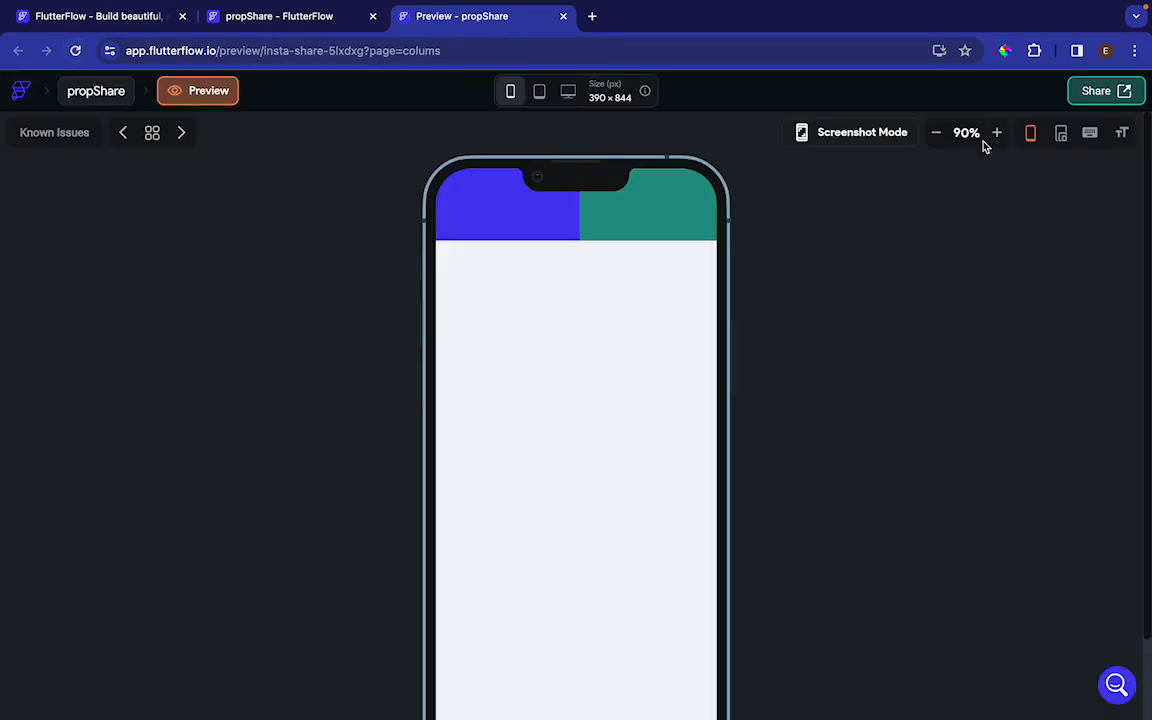
left_click(937, 132)
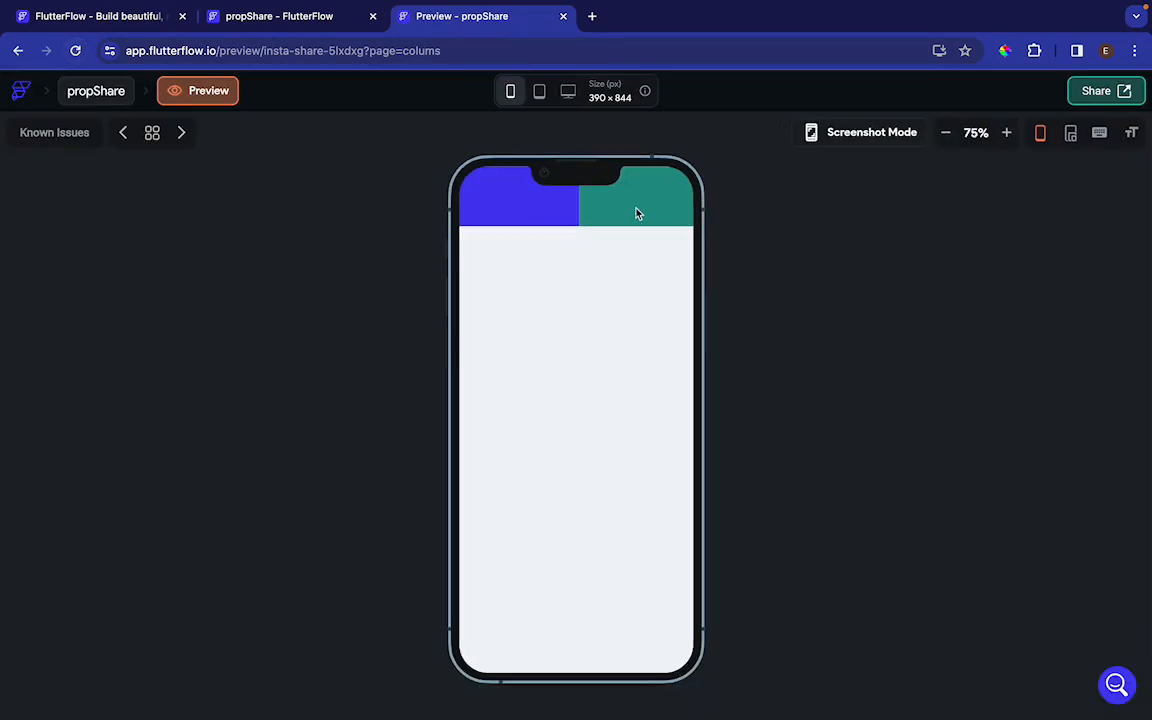
scroll(637, 213, "right", 2)
scroll(637, 213, "left", 2)
Return to the editor and undo the row edits back to the earlier column with its three colored containers
left_click(290, 16)
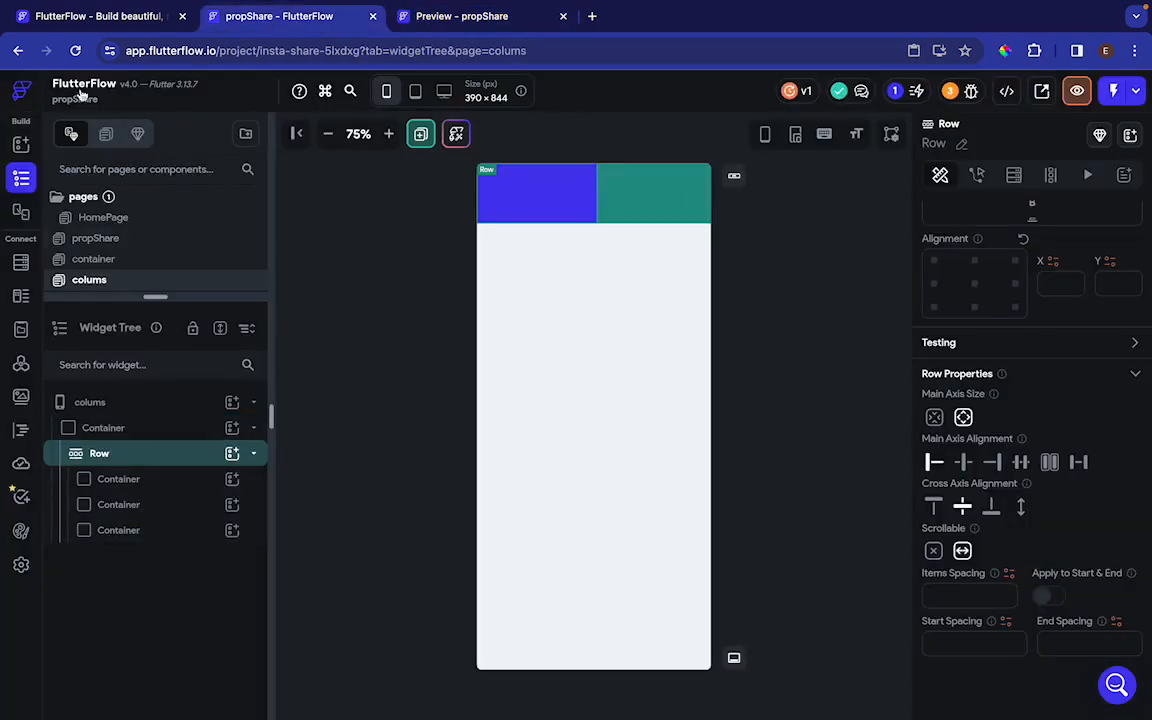
key("super+z")
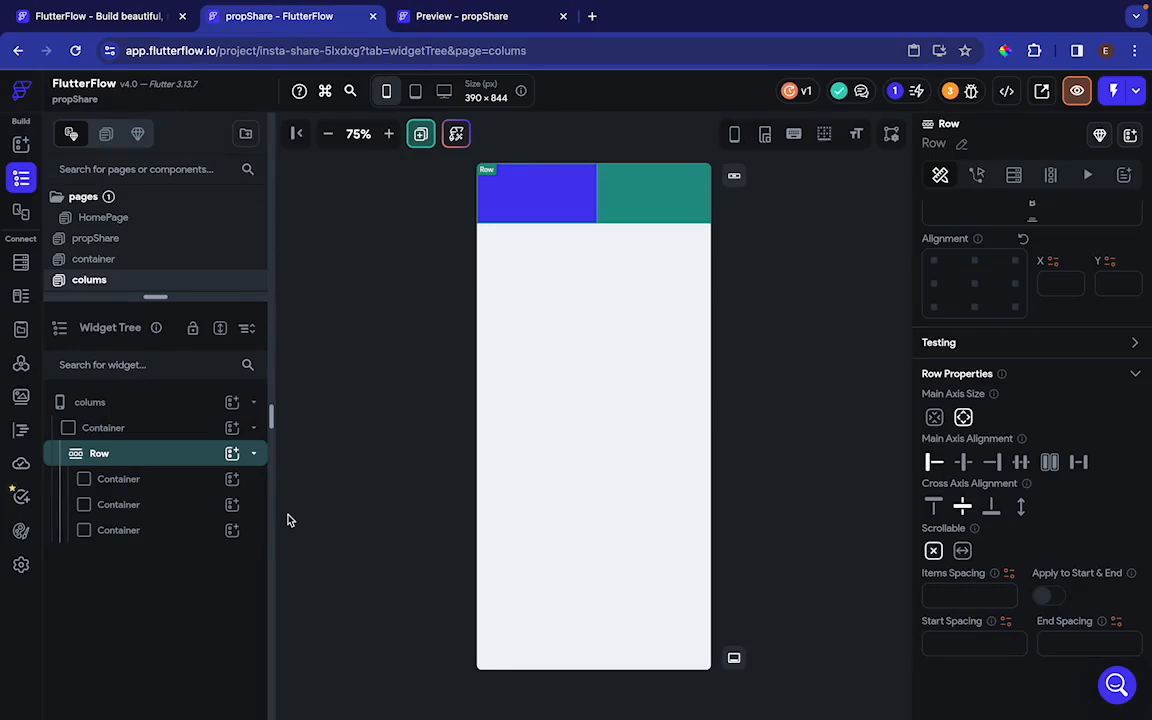
key("super+z")
key("super+z")
key("super+z")
key("super+z")
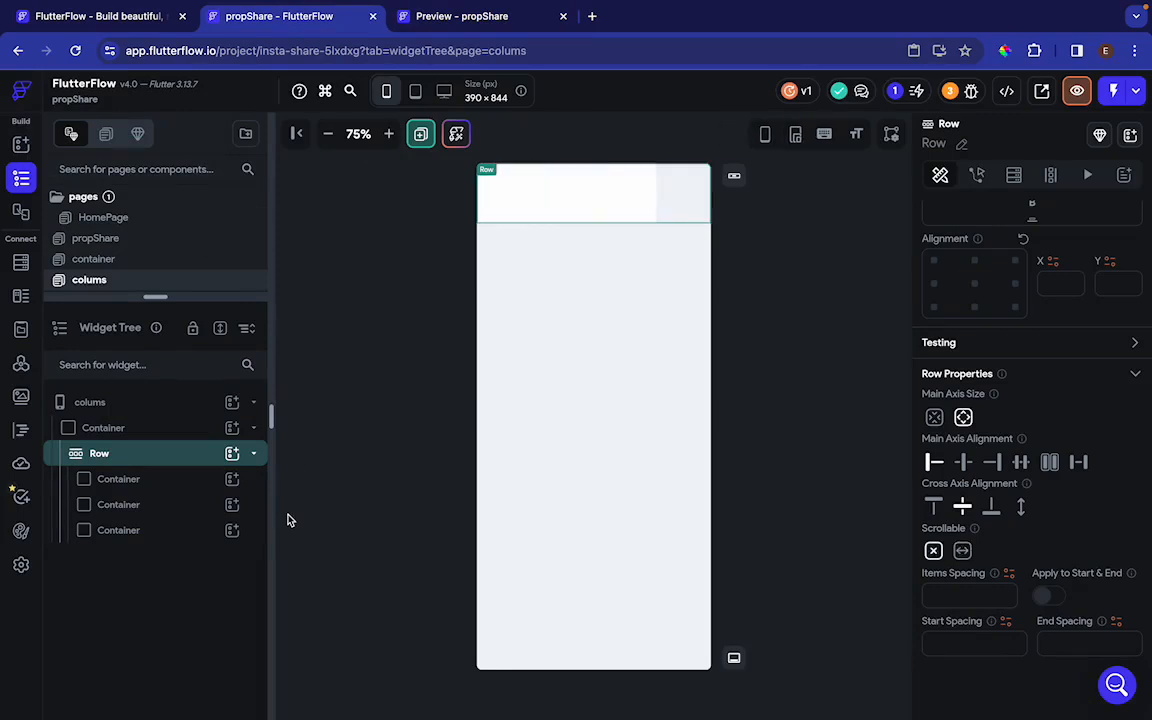
key("super+z")
key("super+z")
key("super+z")
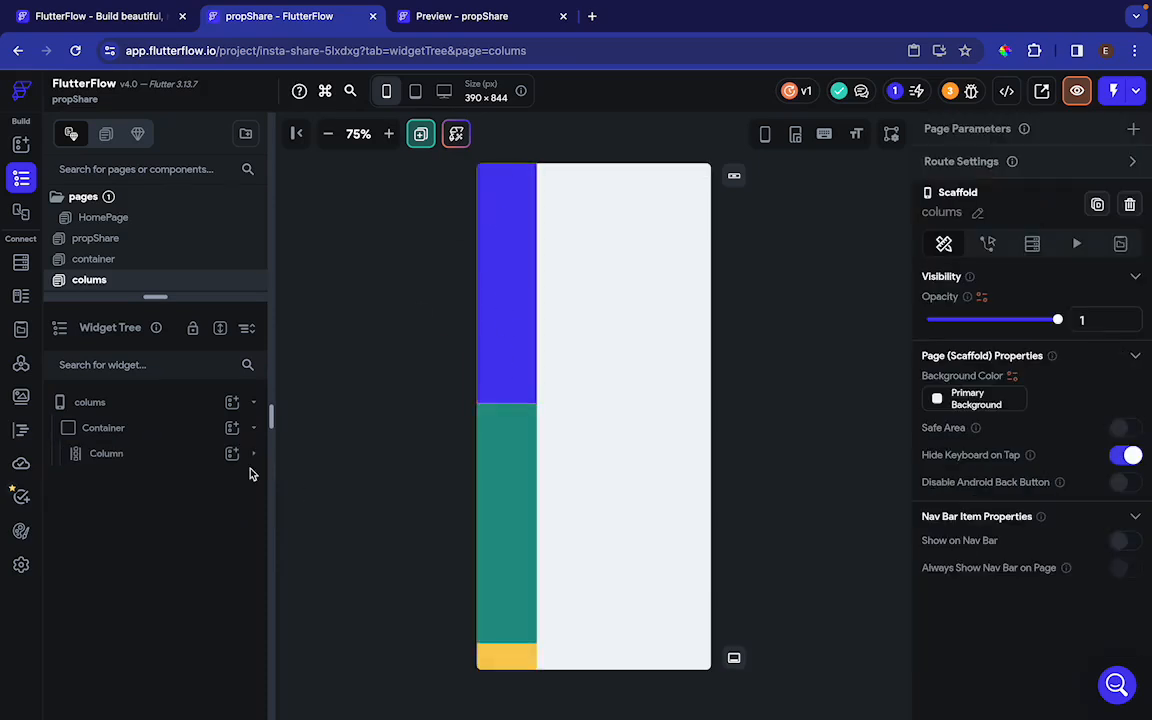
Replace the Column widget inside the container with a Row
left_click(152, 457)
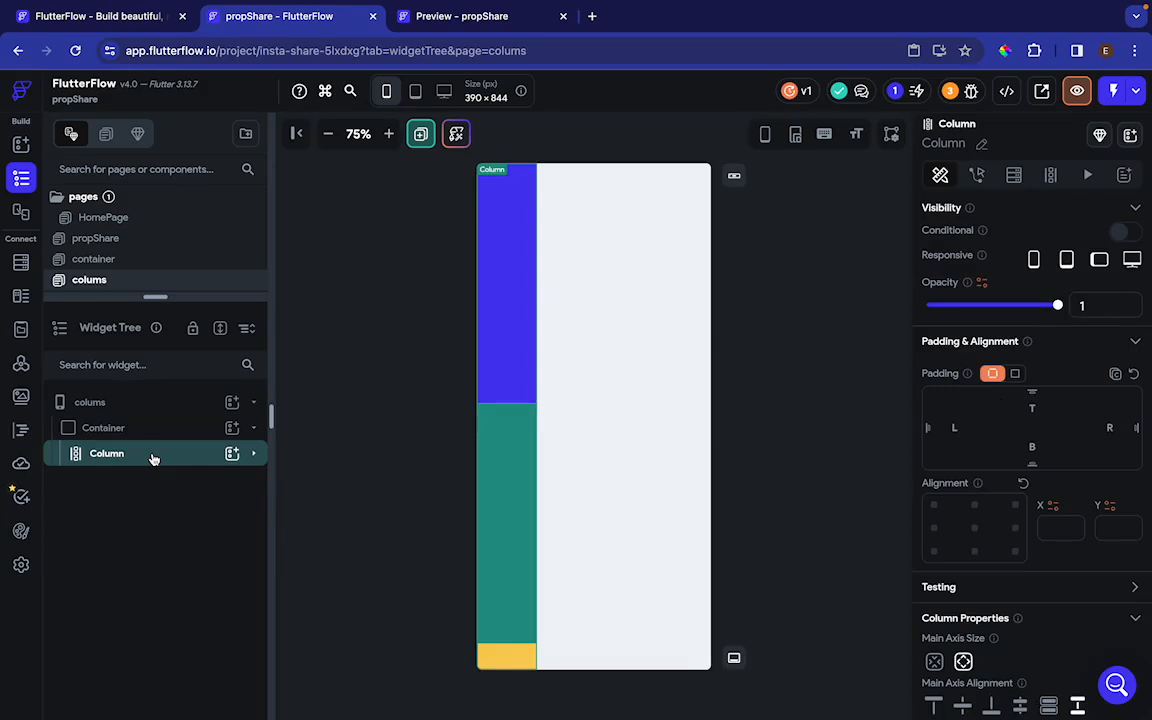
key("super+slash")
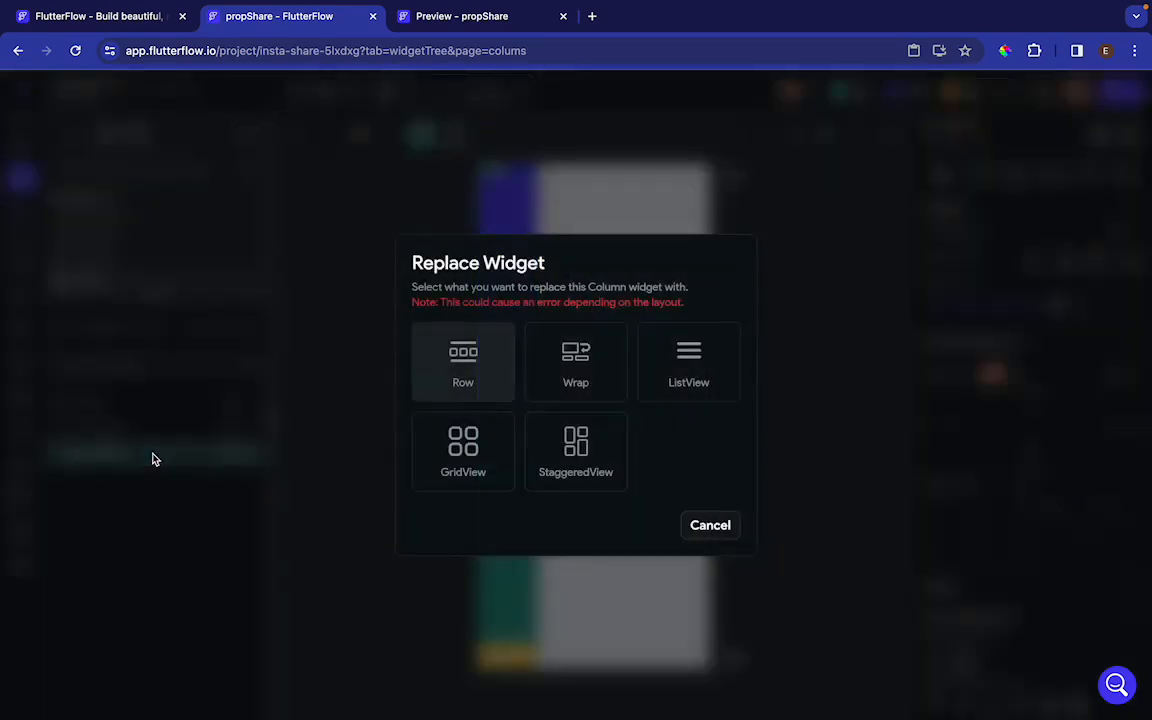
left_click(471, 372)
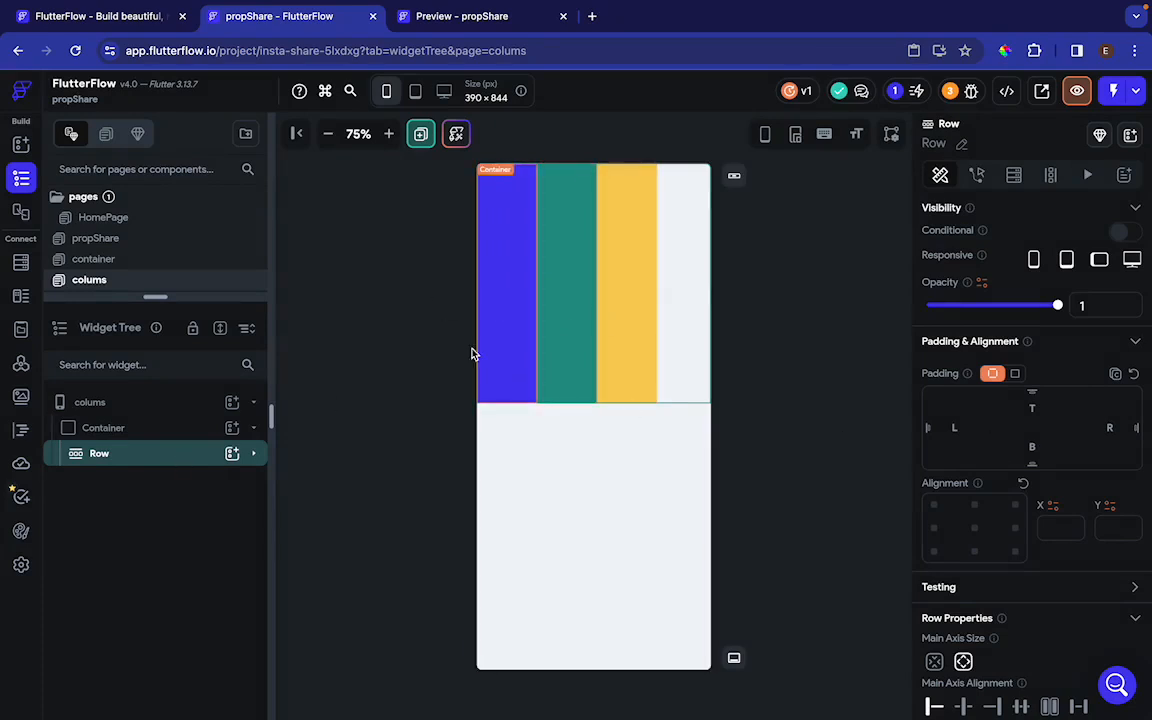
Expand the row in the widget tree and set its first container to 100 px high and 400 px wide
left_click(256, 458)
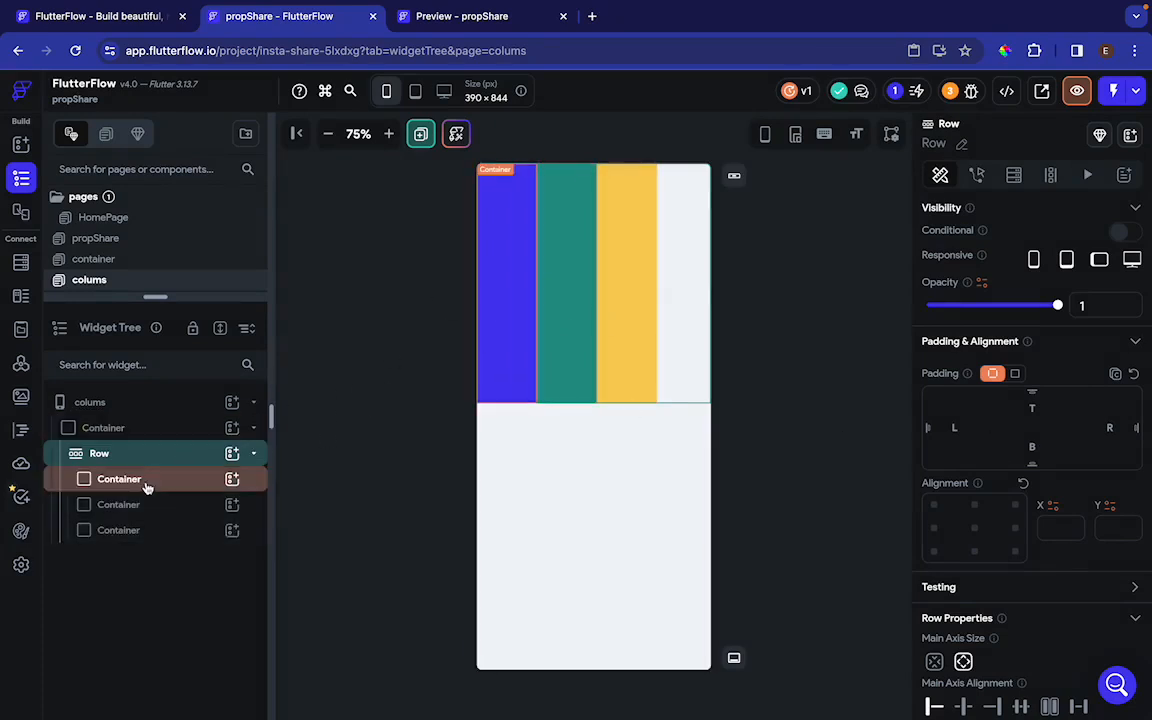
left_click(146, 481)
scroll(1015, 538, "down", 5)
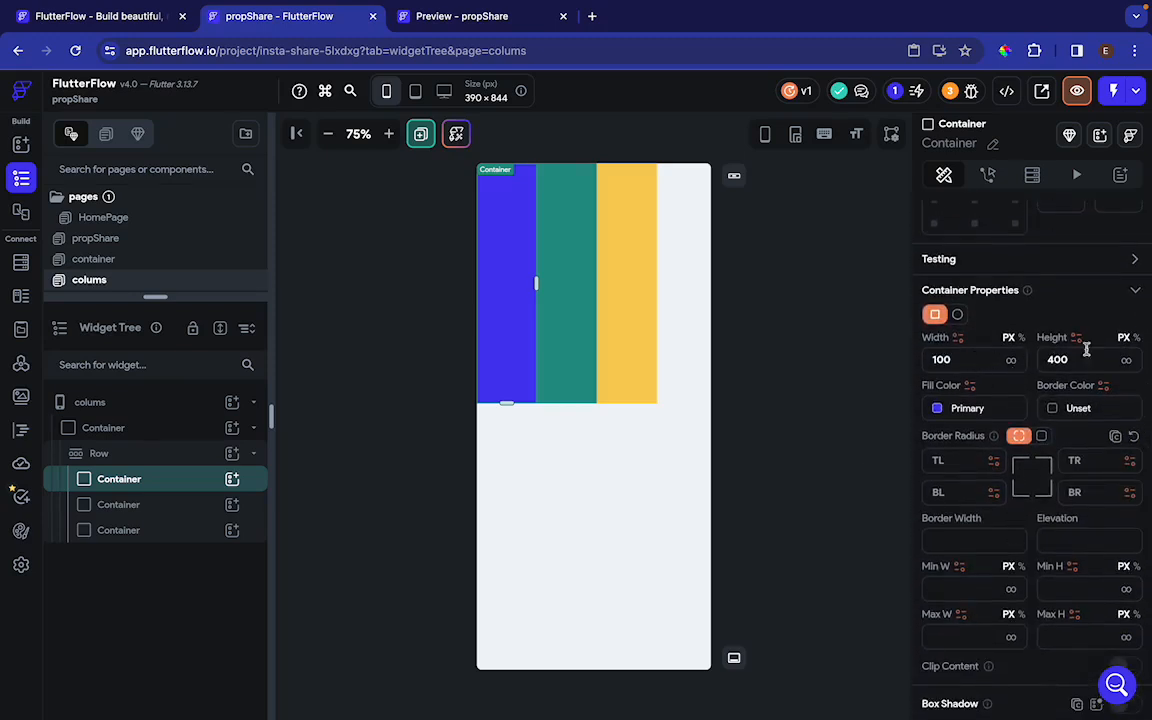
double_click(1076, 358)
type("100")
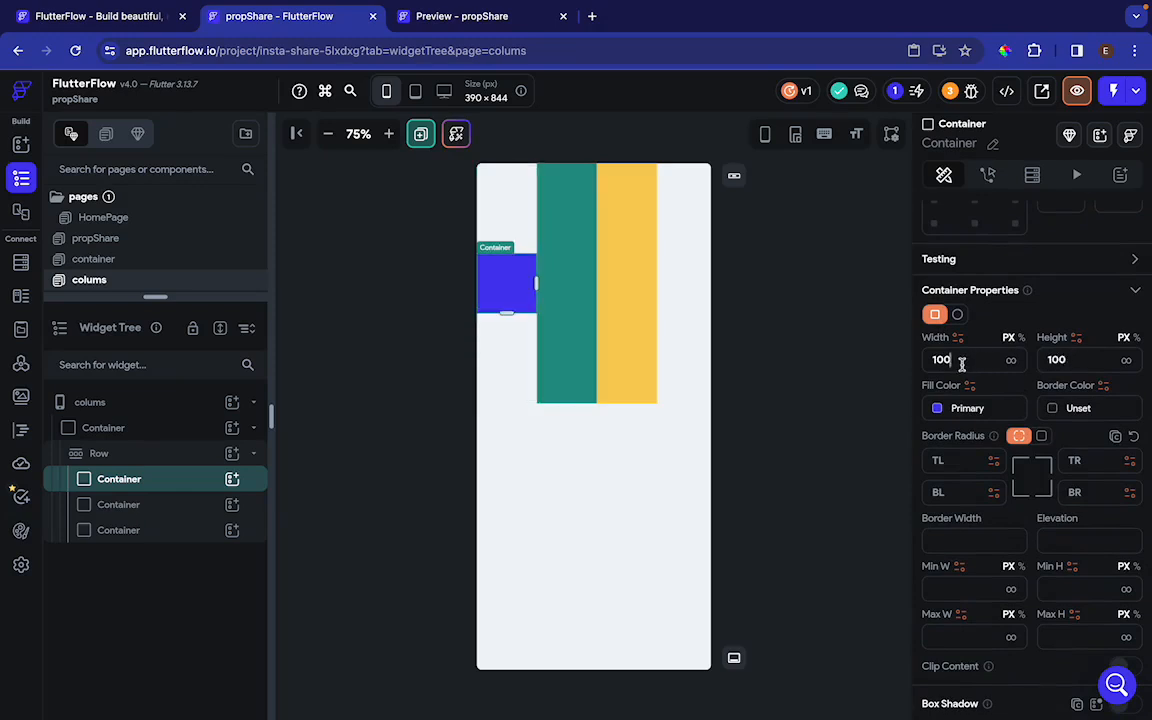
type("400")
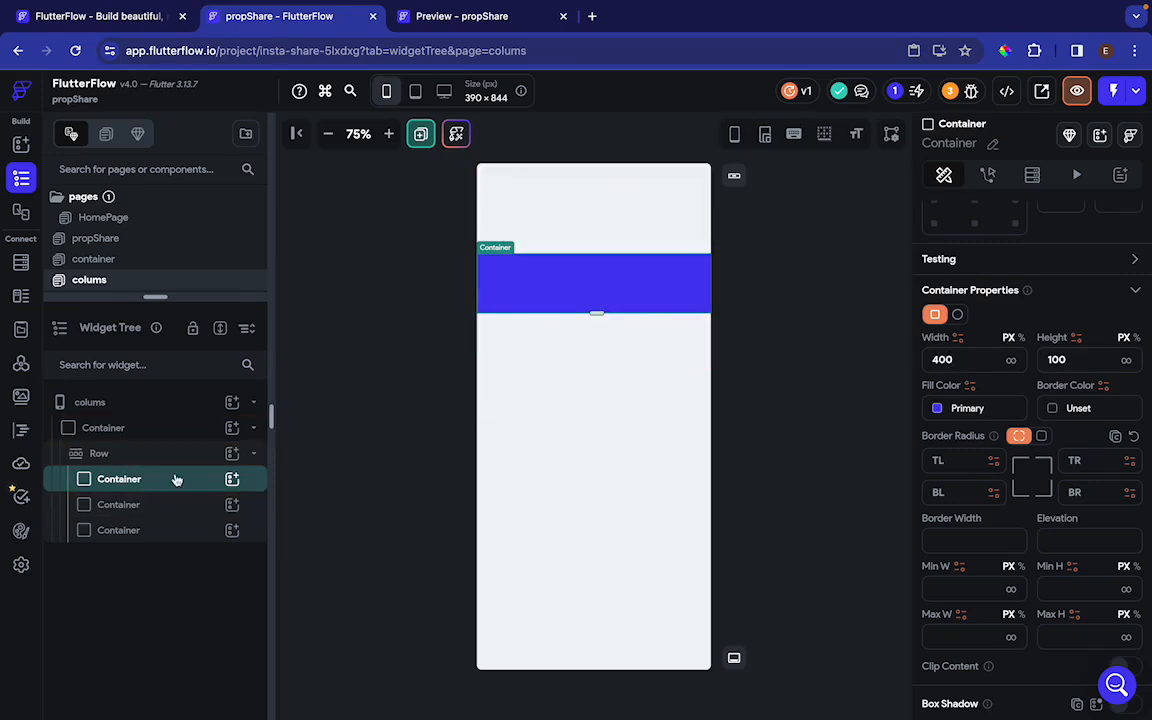
Set the green second container in the row to 400 px wide and 100 px high
left_click(139, 506)
double_click(980, 360)
type("400")
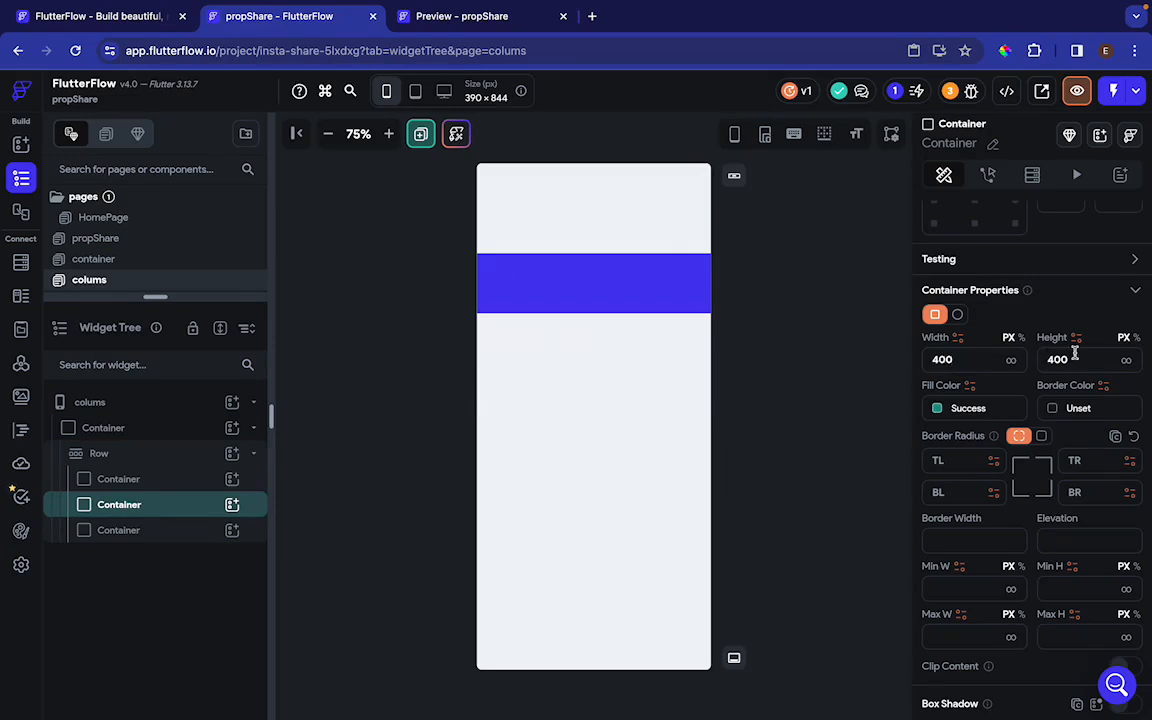
double_click(1076, 356)
type("100")
Set the yellow third container in the row to 400 px wide and 100 px high
left_click(157, 530)
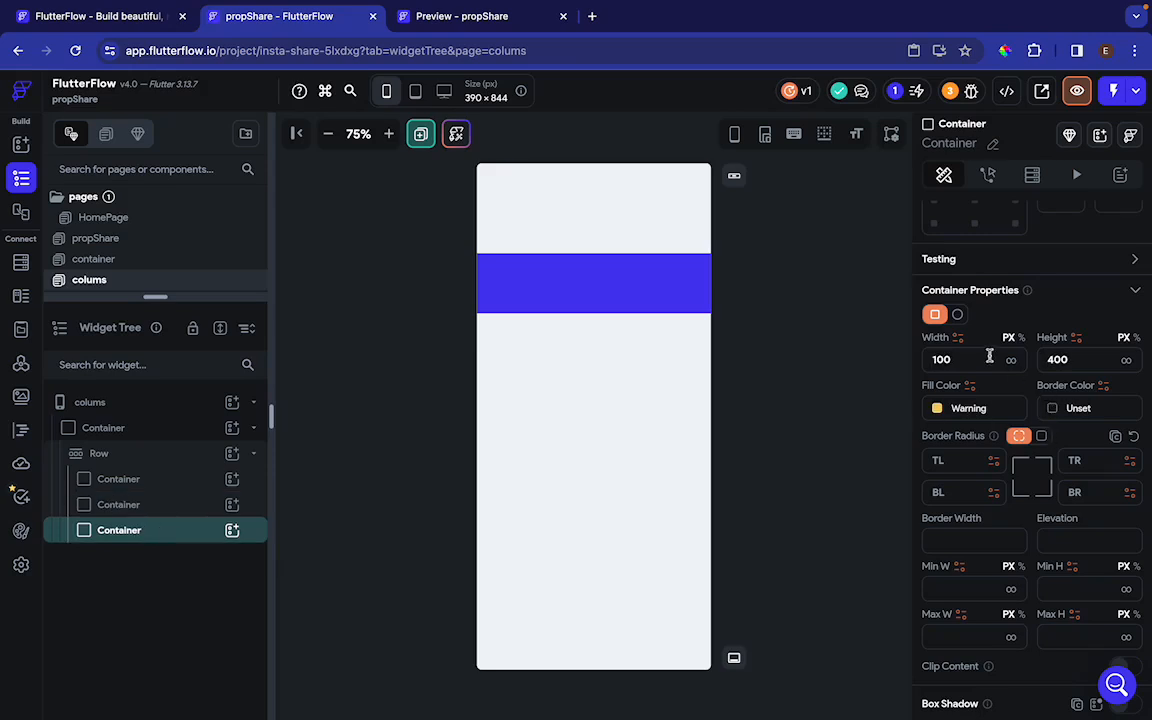
key("BackSpace")
key("BackSpace")
key("BackSpace")
type("400")
double_click(1090, 358)
type("10")
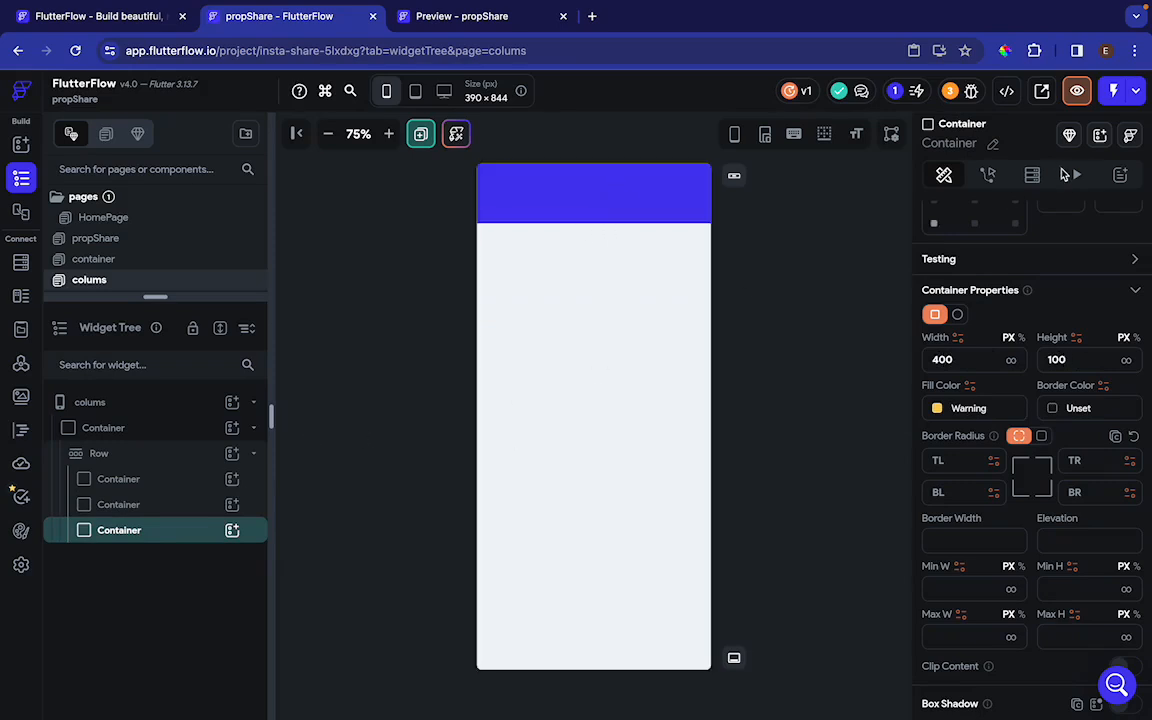
Allow scrolling on the row that holds the three 400 px wide containers
scroll(1070, 300, "down", 3)
left_click(185, 454)
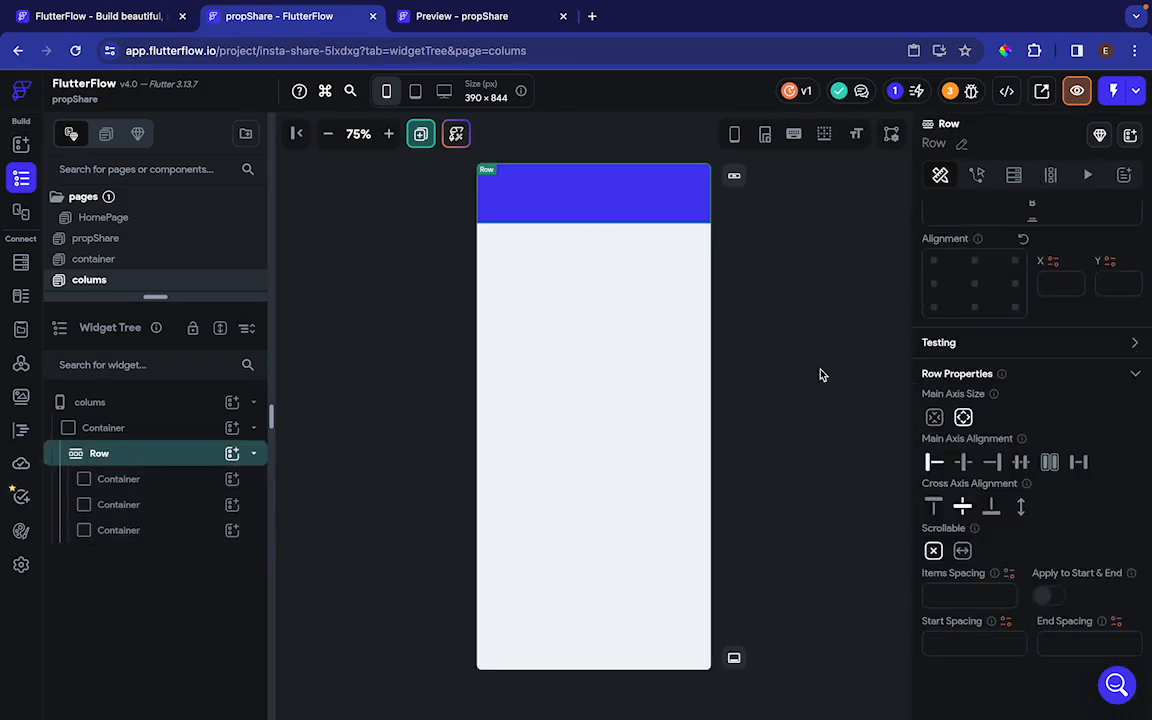
left_click(962, 551)
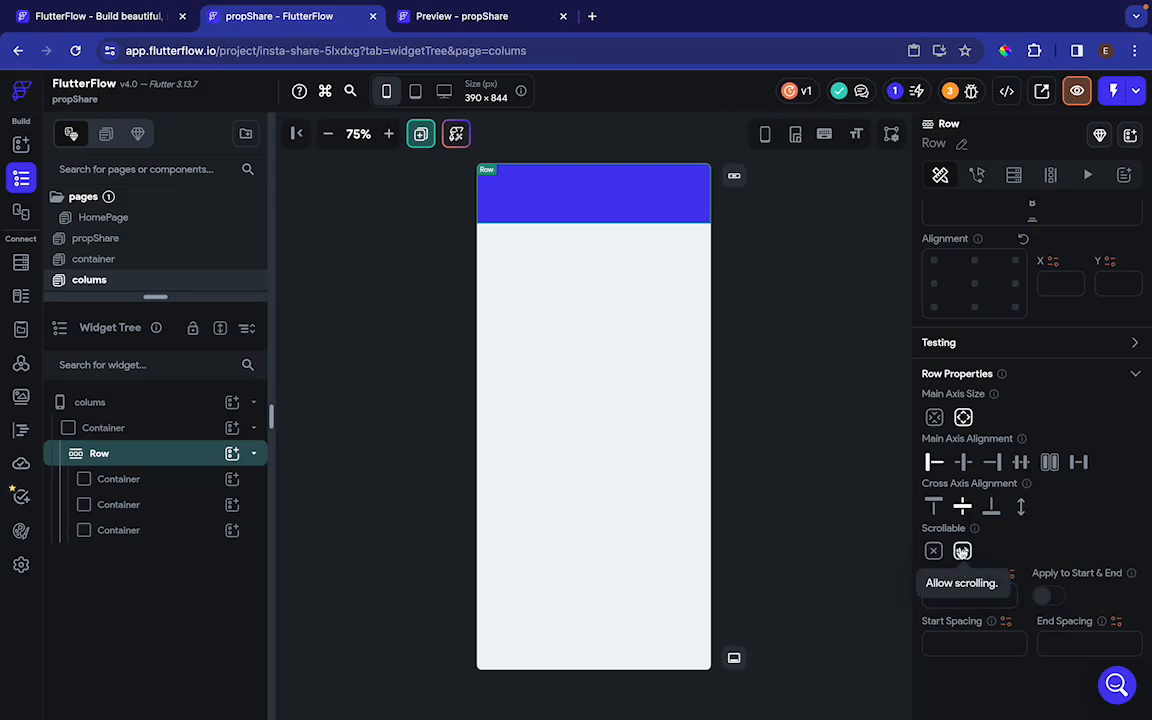
Preview the page at 75% zoom and test scrolling horizontally through the 400 px wide containers
left_click(1076, 91)
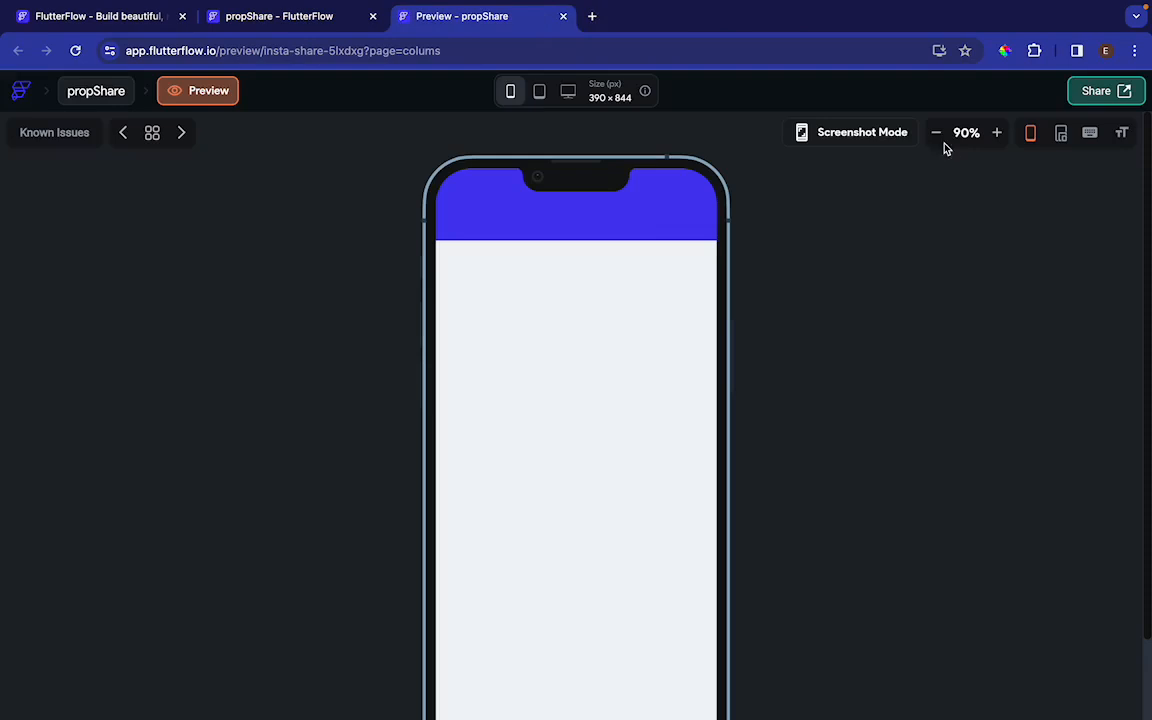
left_click(937, 134)
scroll(635, 208, "right", 5)
scroll(635, 208, "left", 5)
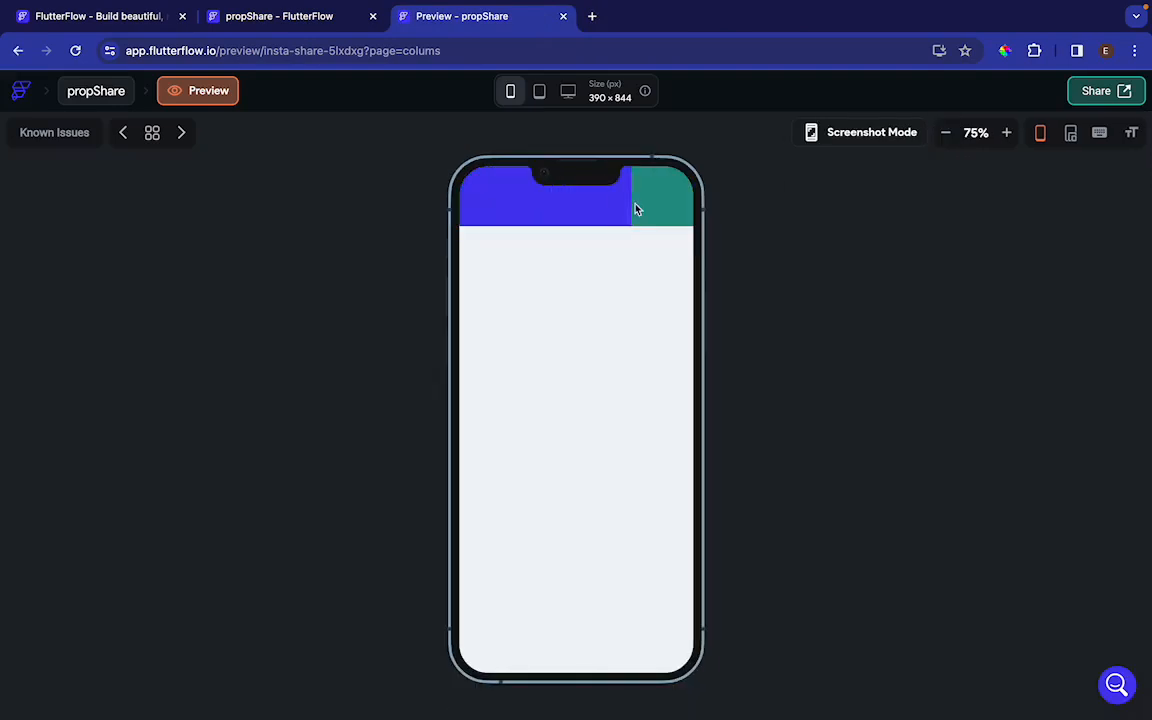